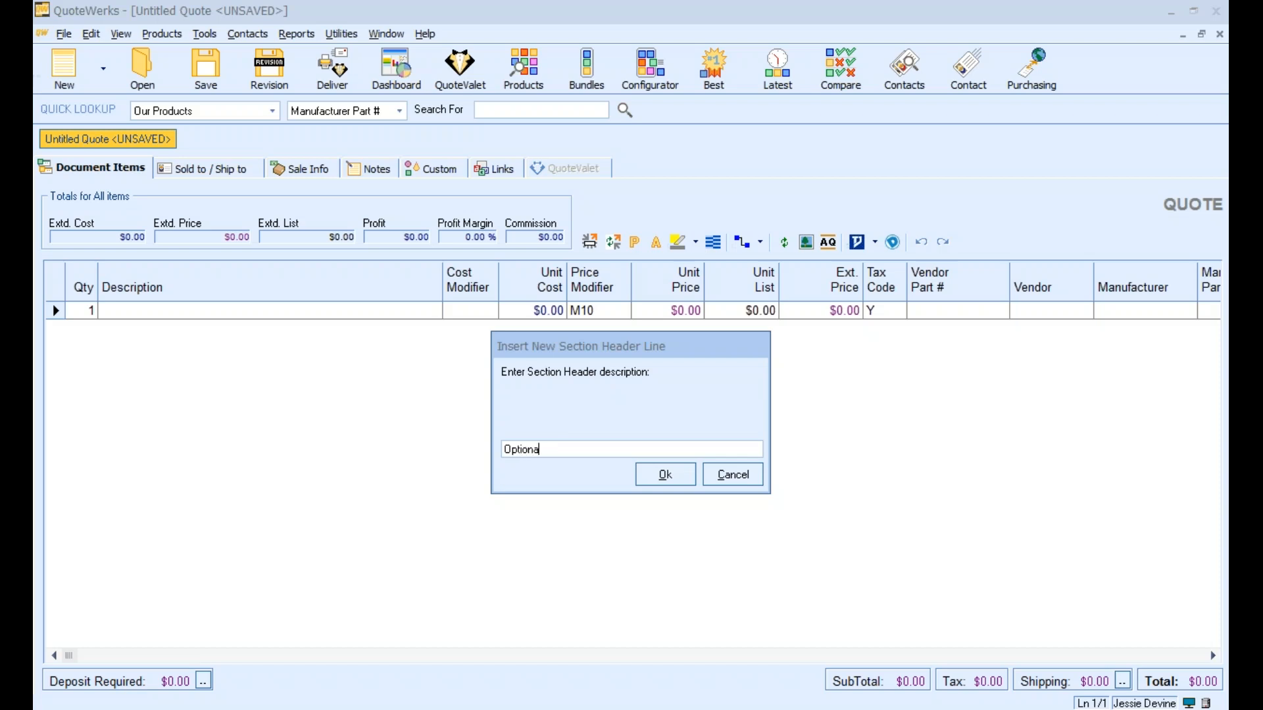
# Confirm the "Optional" section header and insert a section header named "Services" above it
pyautogui.press('Return')
pyautogui.rightClick(535, 423)
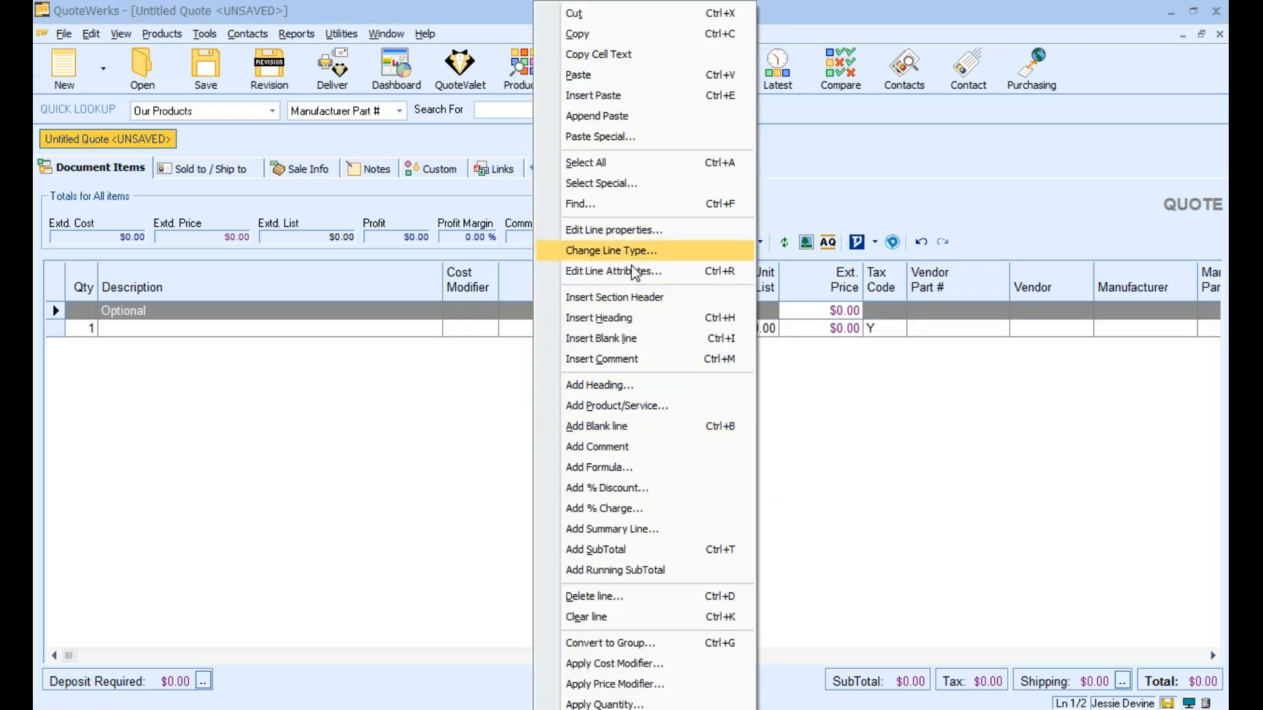
pyautogui.click(624, 298)
pyautogui.write('Services')
pyautogui.press('Return')
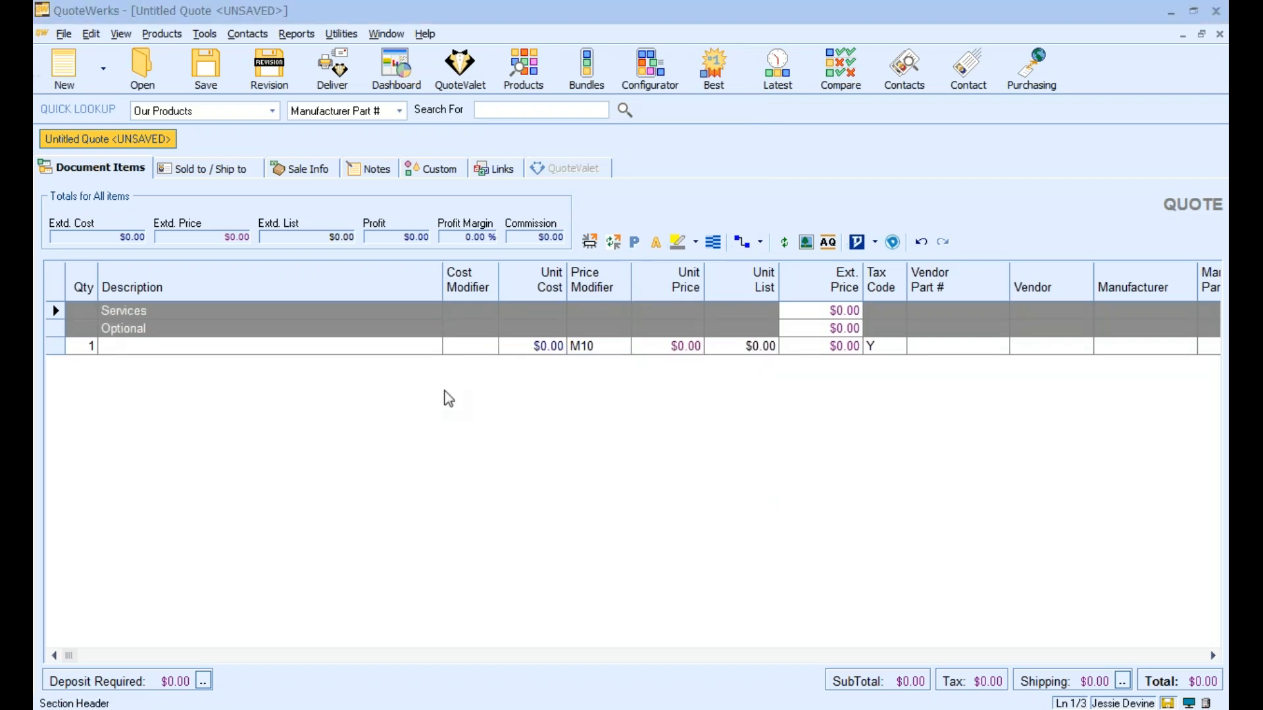
# Insert a section header named "Products" above the Services header
pyautogui.rightClick(445, 394)
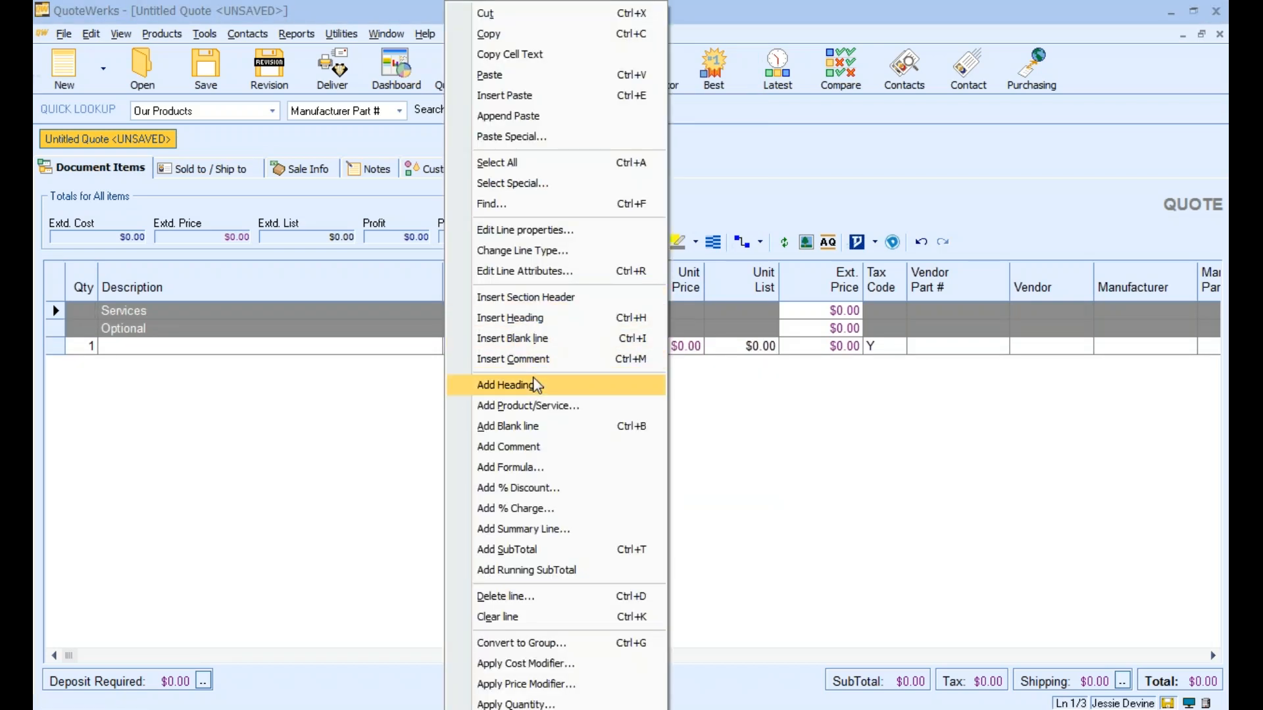
pyautogui.click(539, 299)
pyautogui.write('Products')
pyautogui.press('Return')
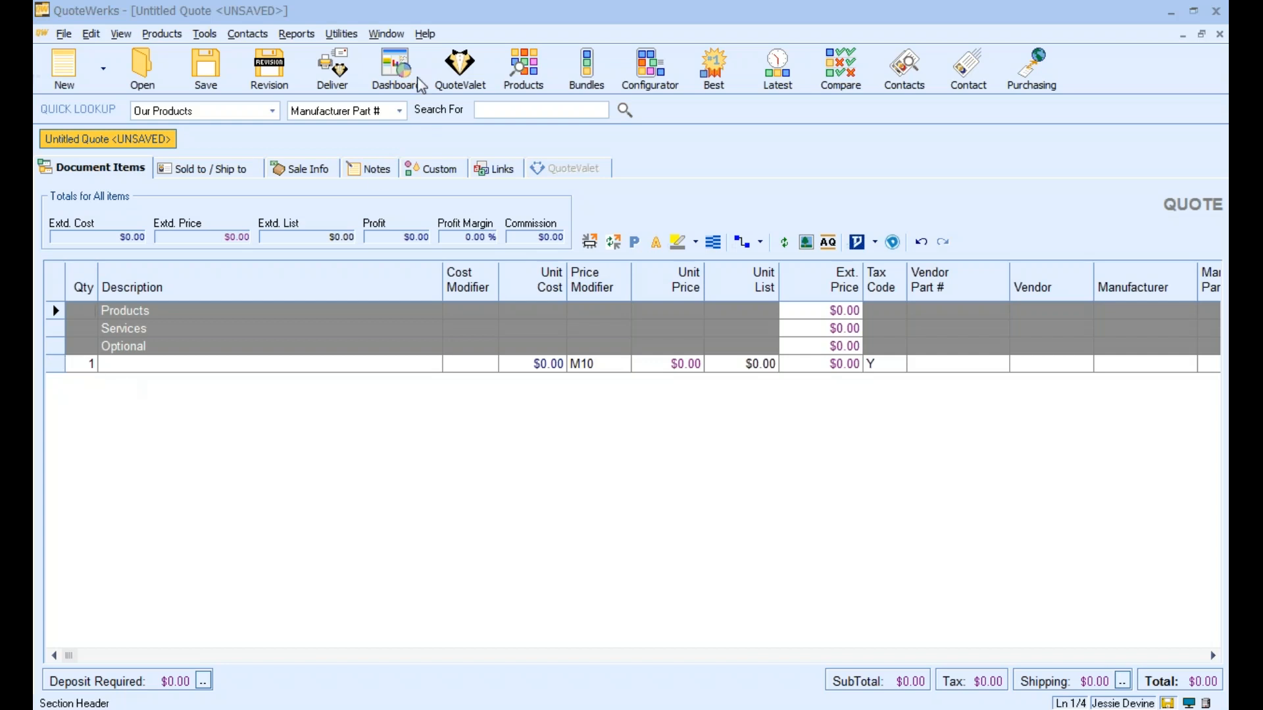
# Look up the LG Nano 8 Series 75" 4K TV in the product catalog's 4K folder and add it under the Products section
pyautogui.click(525, 69)
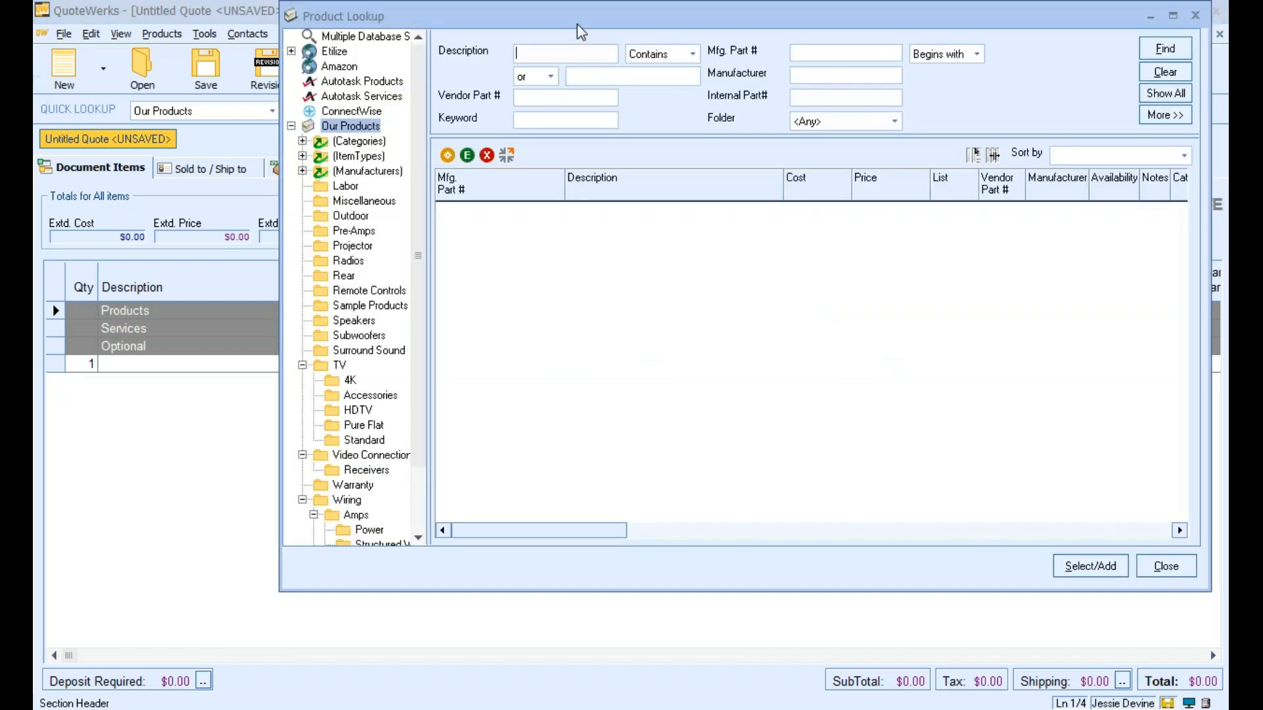
pyautogui.moveTo(417, 22); pyautogui.dragTo(360, 62)
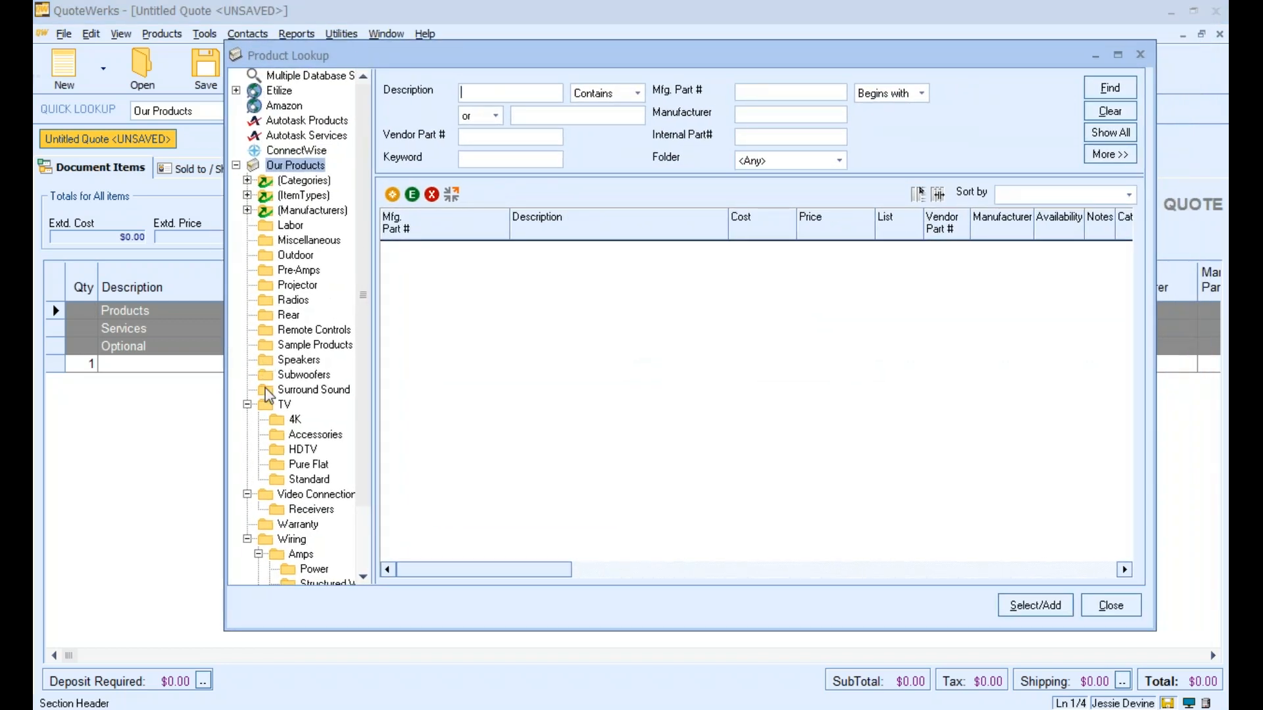
pyautogui.click(292, 420)
pyautogui.doubleClick(466, 250)
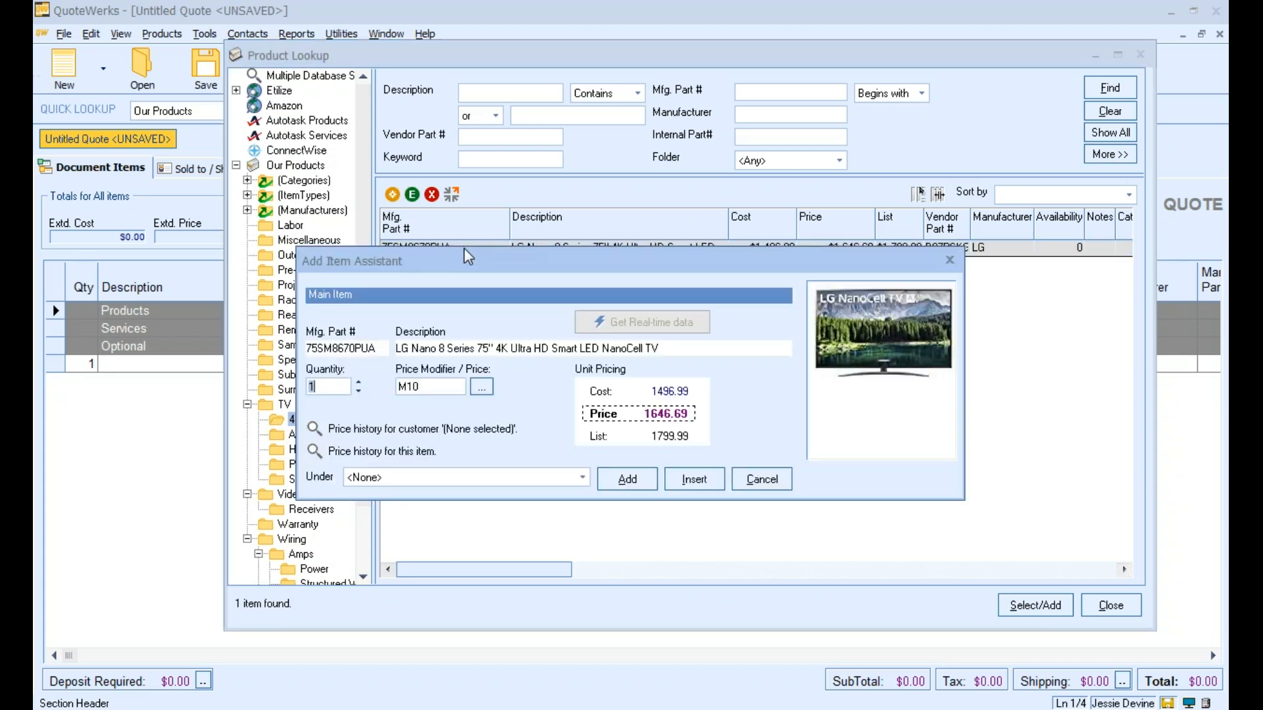
pyautogui.click(448, 477)
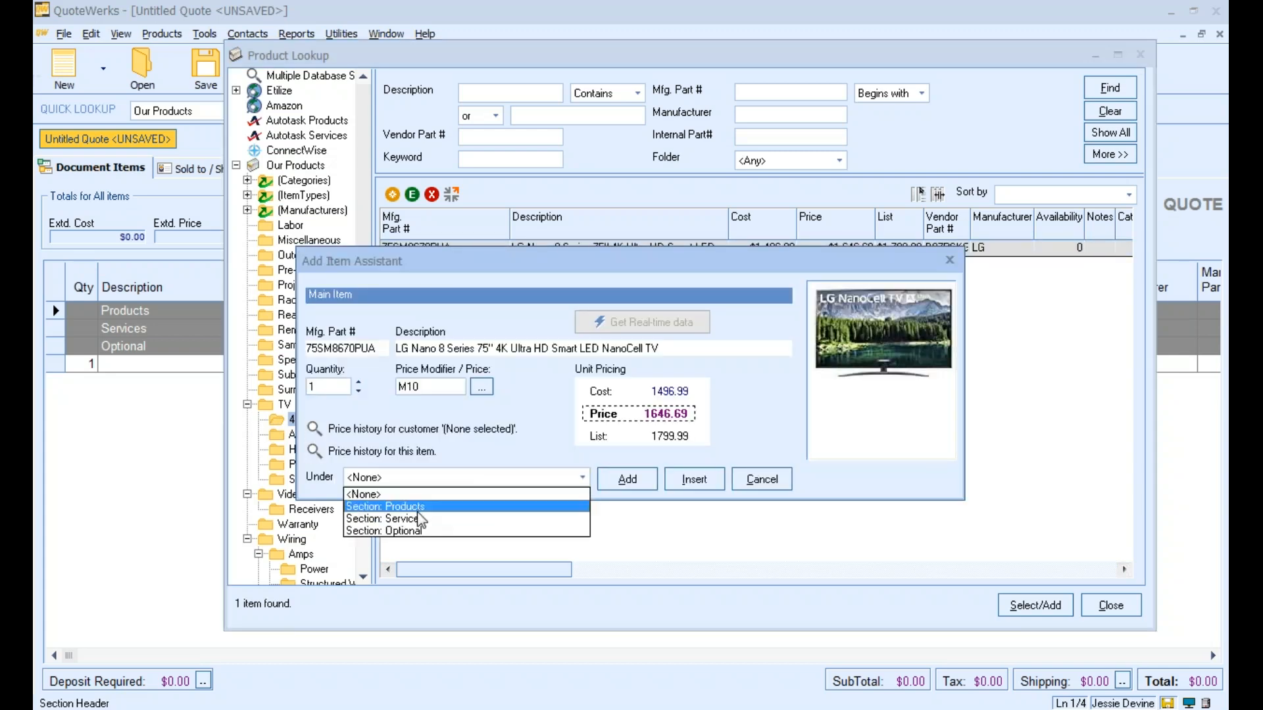
pyautogui.click(423, 508)
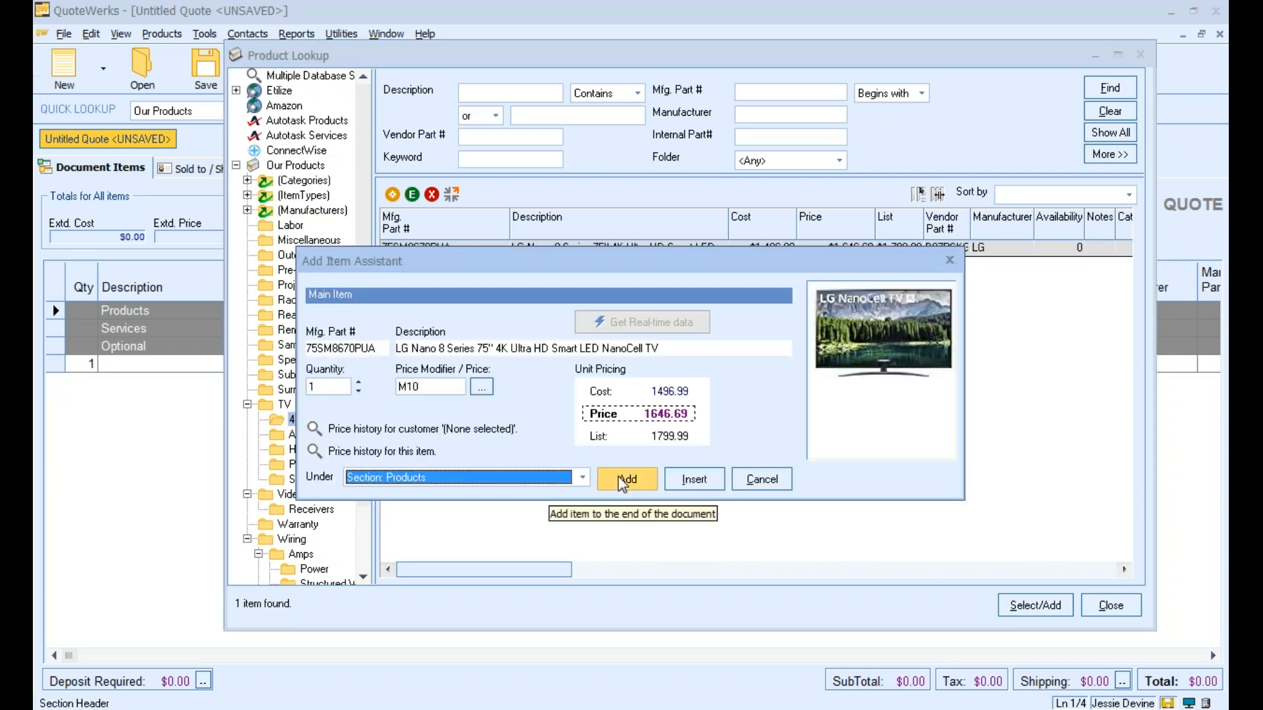
pyautogui.click(623, 482)
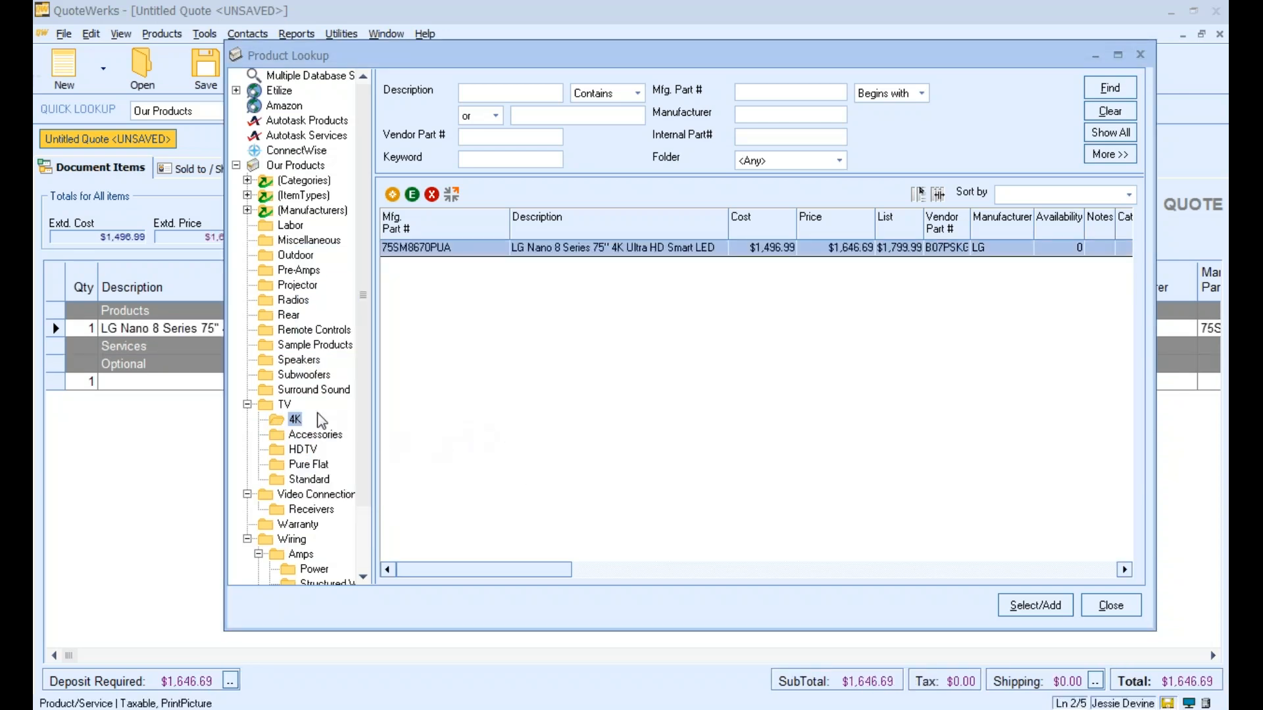
# Add the Bose 251 Wall Mount Outdoor Environmental Speakers from the Speakers folder under the Products section
pyautogui.click(299, 360)
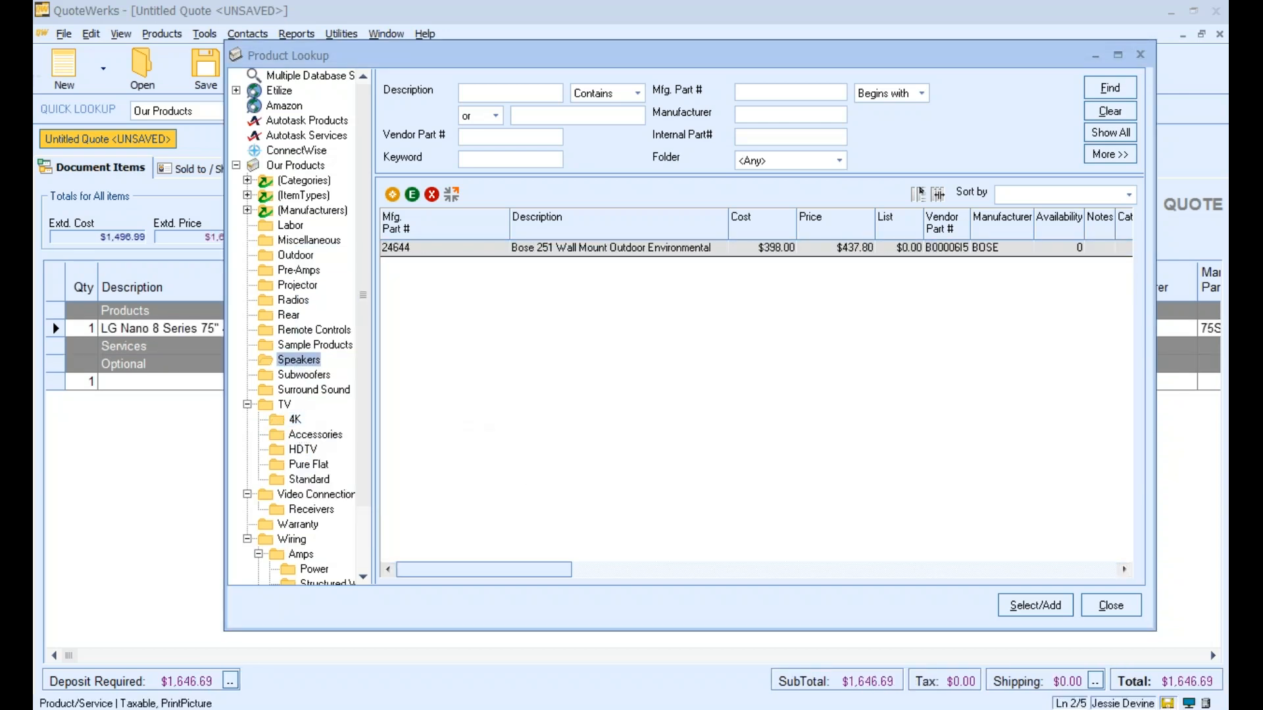
pyautogui.doubleClick(457, 249)
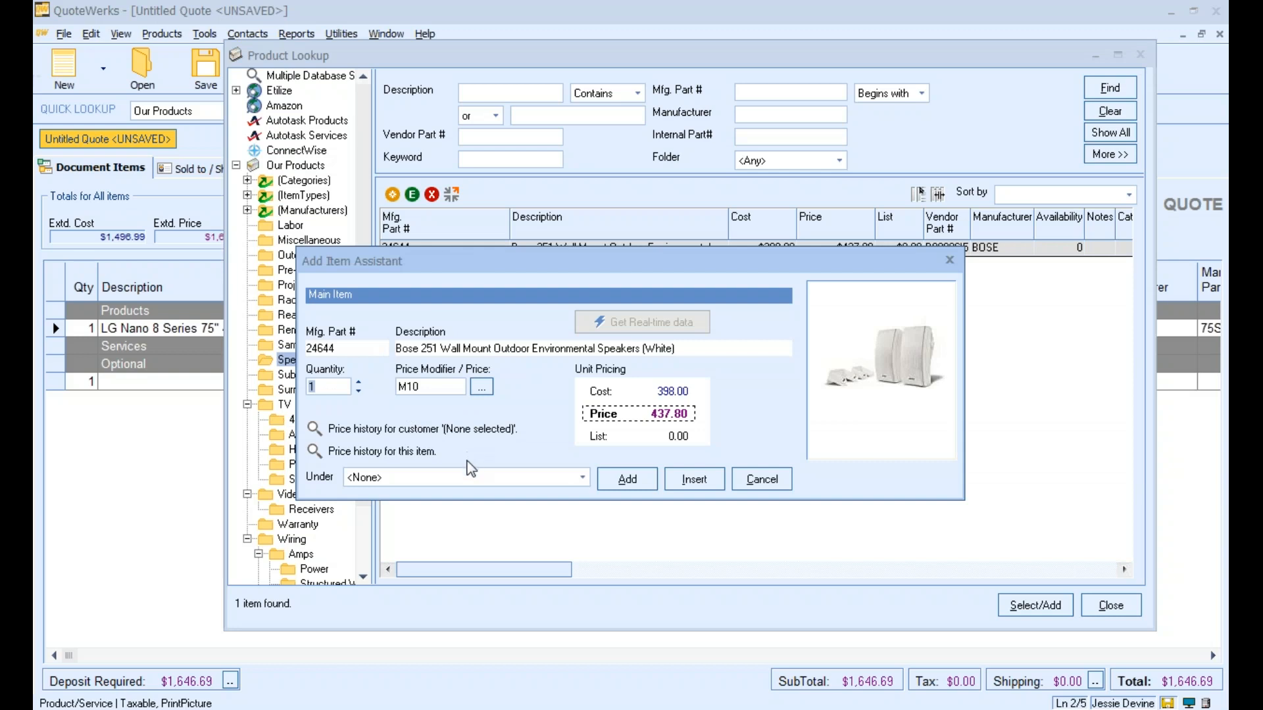
pyautogui.click(469, 477)
pyautogui.click(449, 507)
pyautogui.click(627, 479)
# Add the Logitech Harmony Elite Remote Control from the TV Accessories folder under the Products section
pyautogui.click(340, 429)
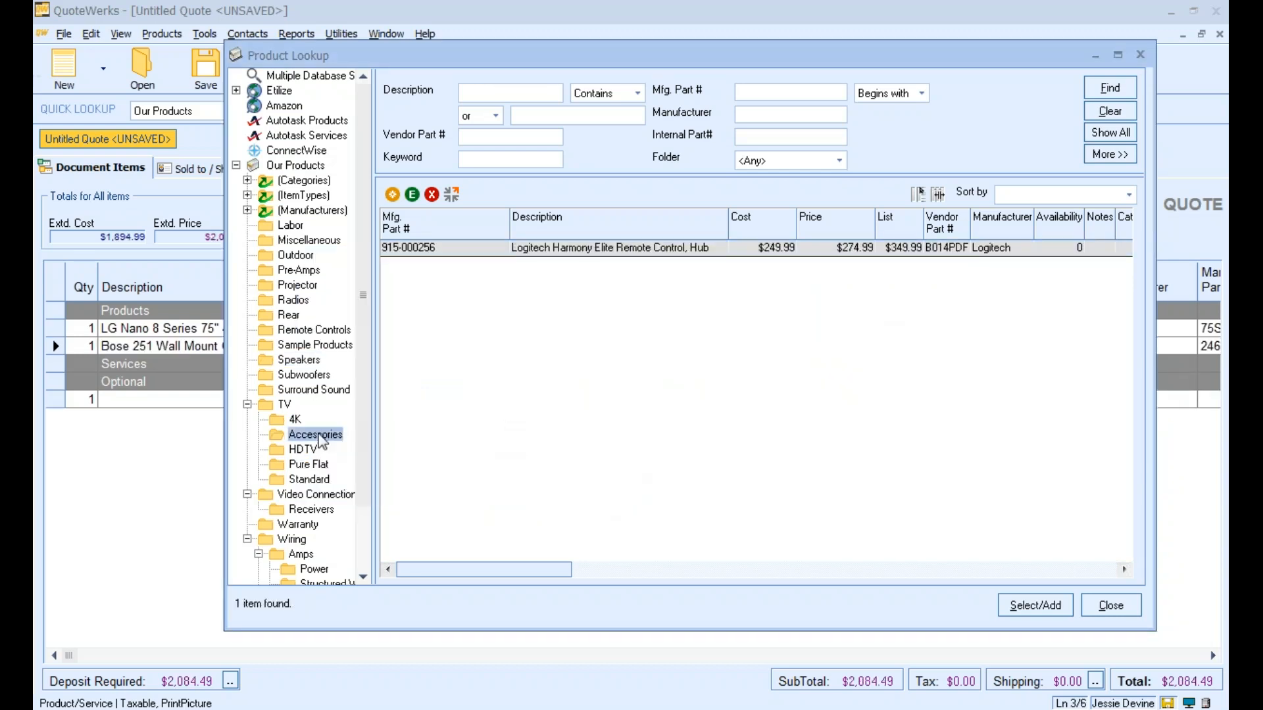
pyautogui.doubleClick(564, 247)
pyautogui.click(453, 478)
pyautogui.click(422, 508)
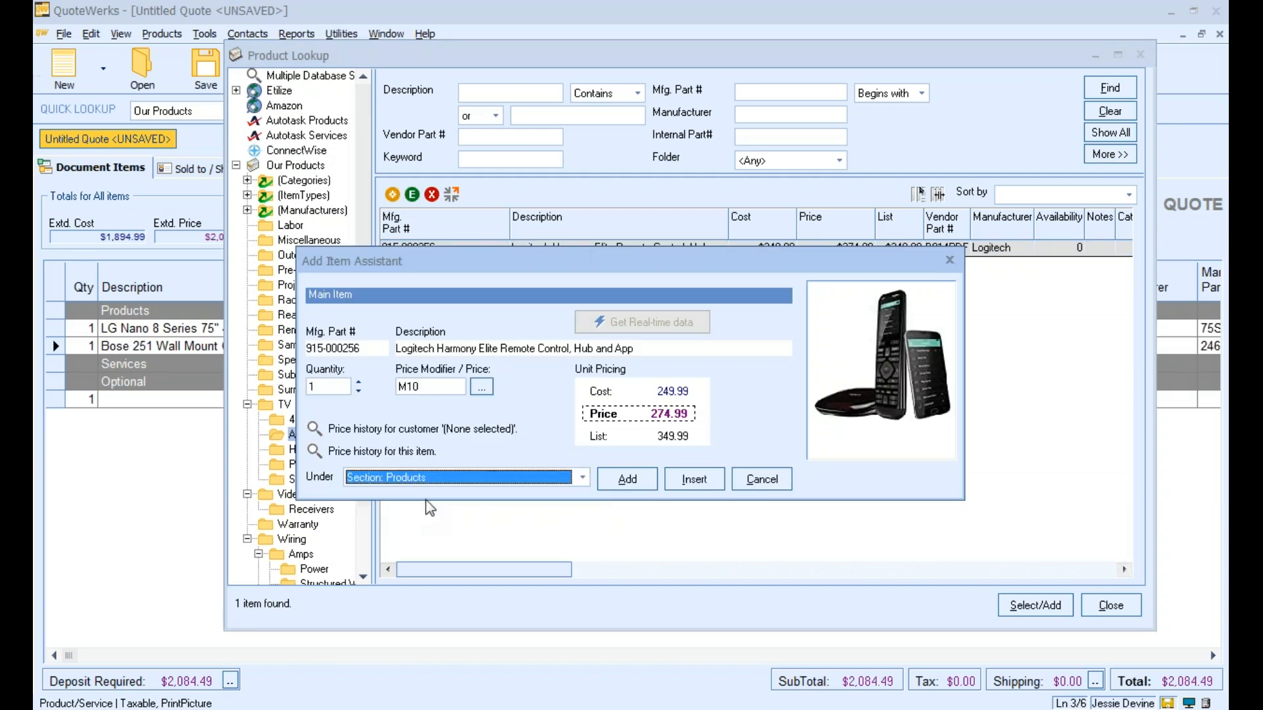
pyautogui.click(613, 479)
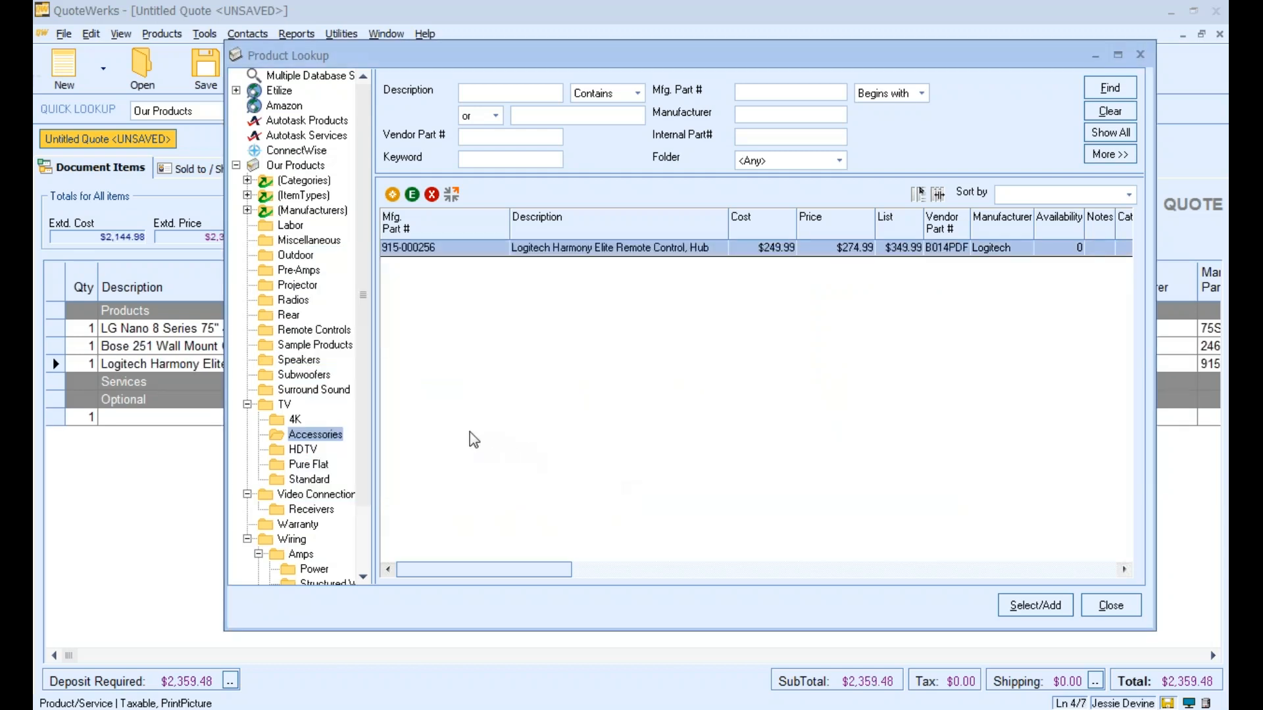
# Add "Labor - Audio/Video Setup" from the Labor folder with quantity 2 under the Services section
pyautogui.click(288, 230)
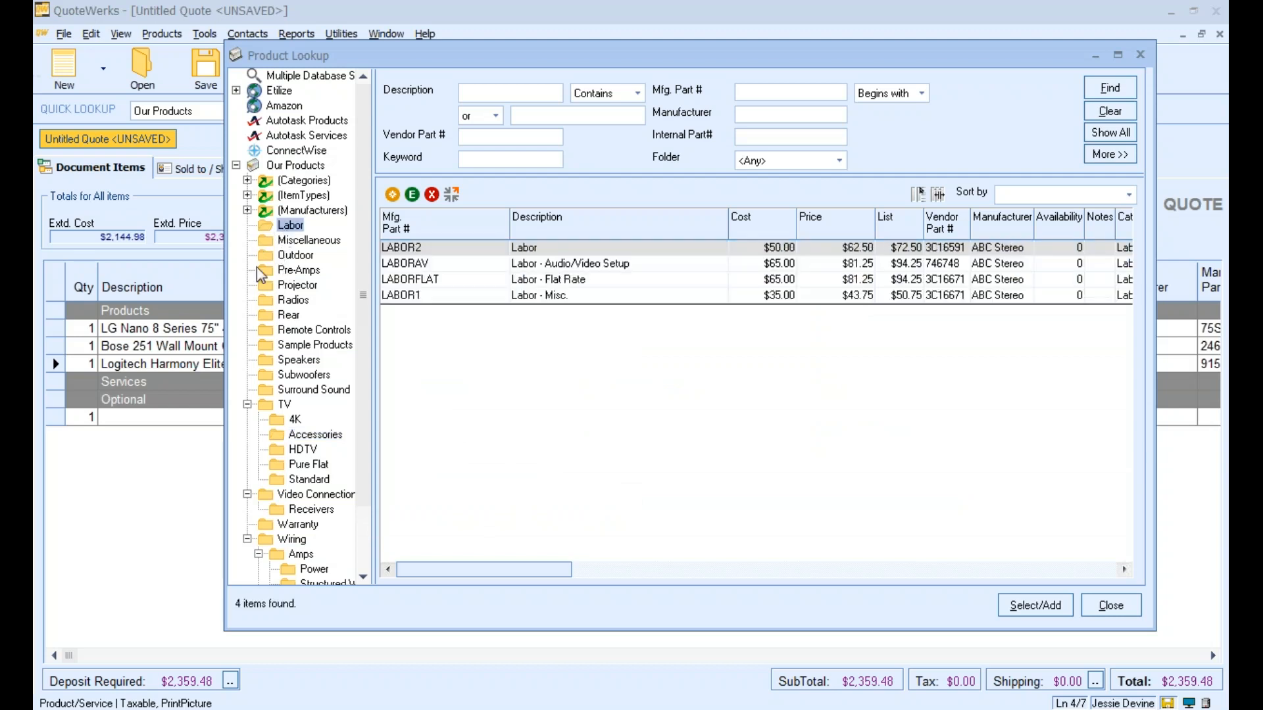
pyautogui.click(567, 264)
pyautogui.doubleClick(565, 265)
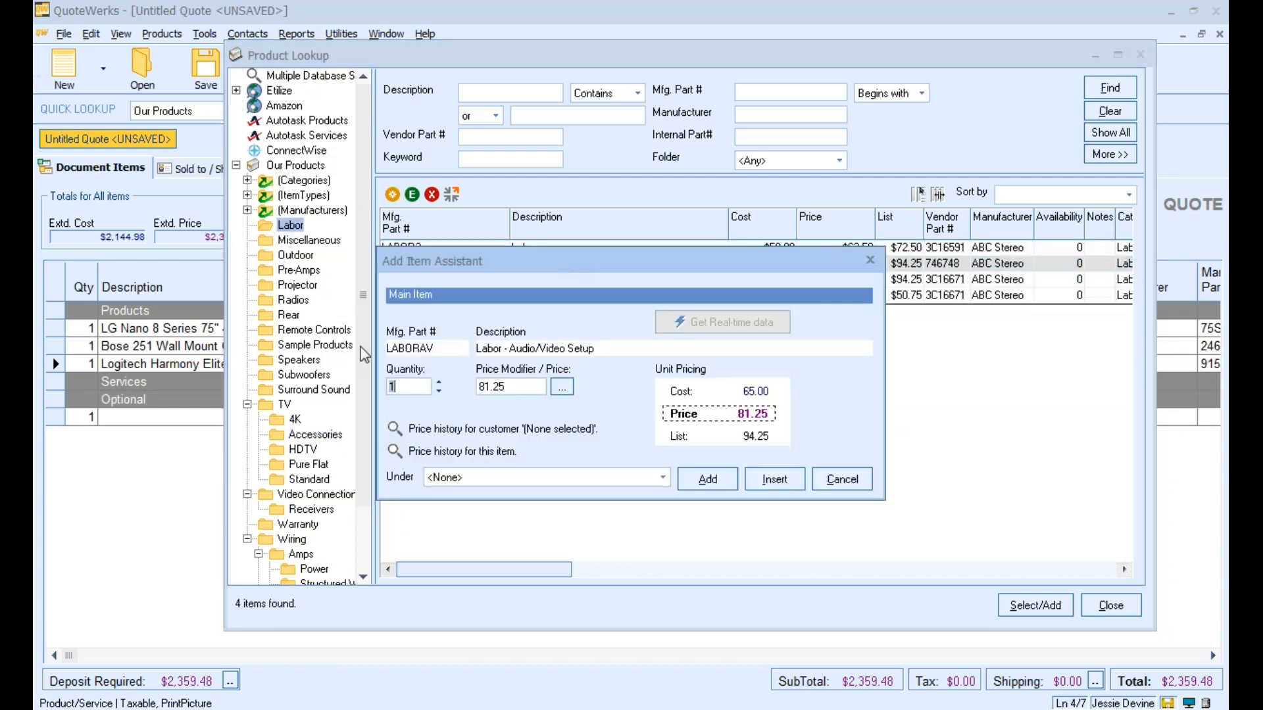
pyautogui.click(439, 383)
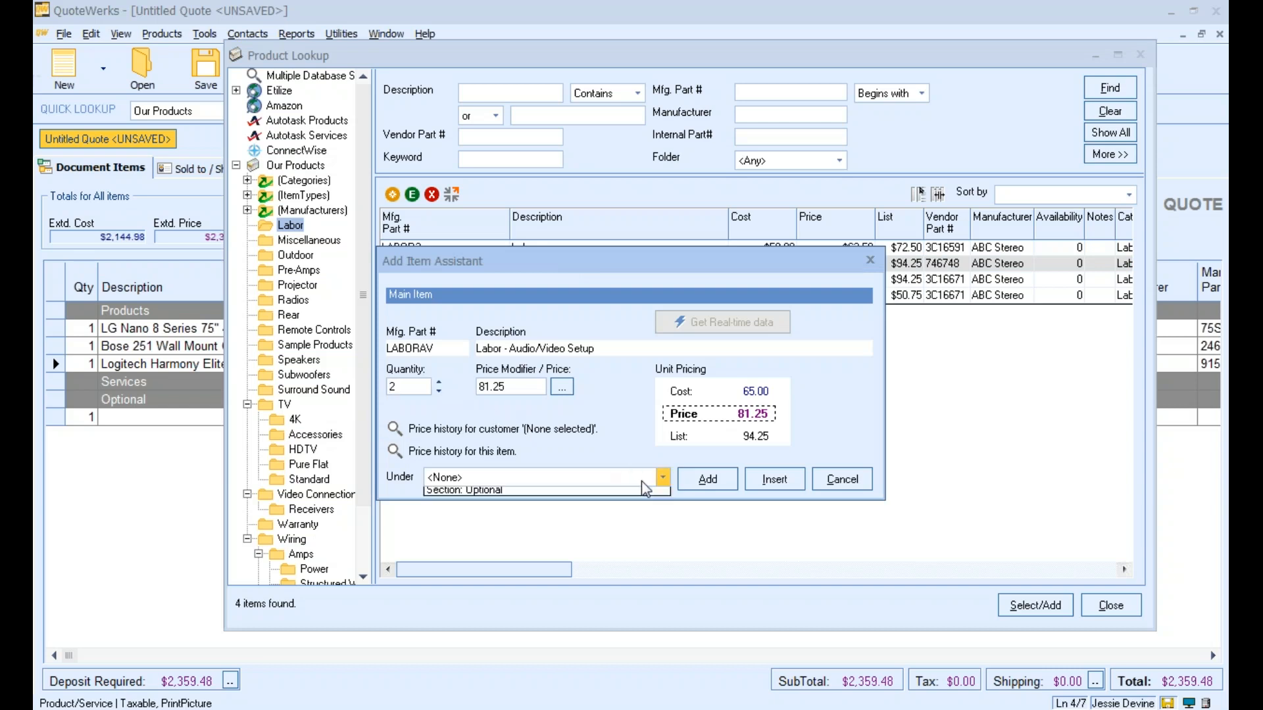
pyautogui.click(662, 476)
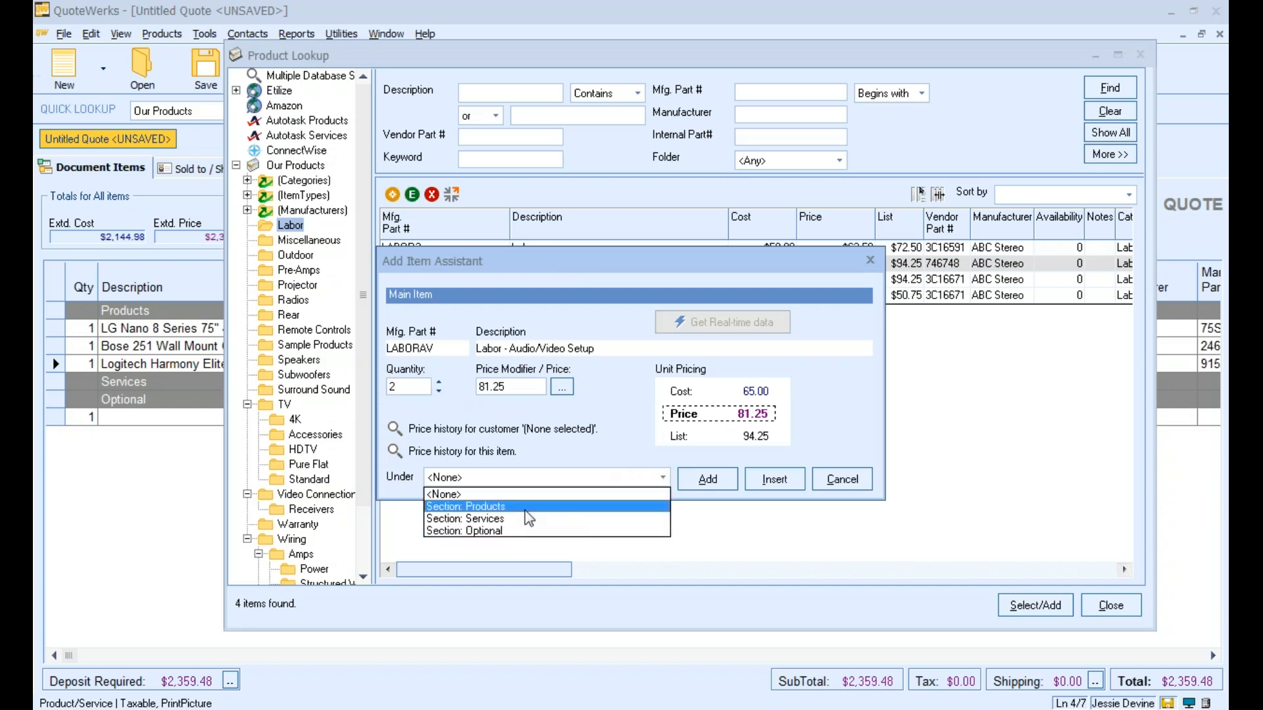
pyautogui.click(465, 519)
pyautogui.click(686, 487)
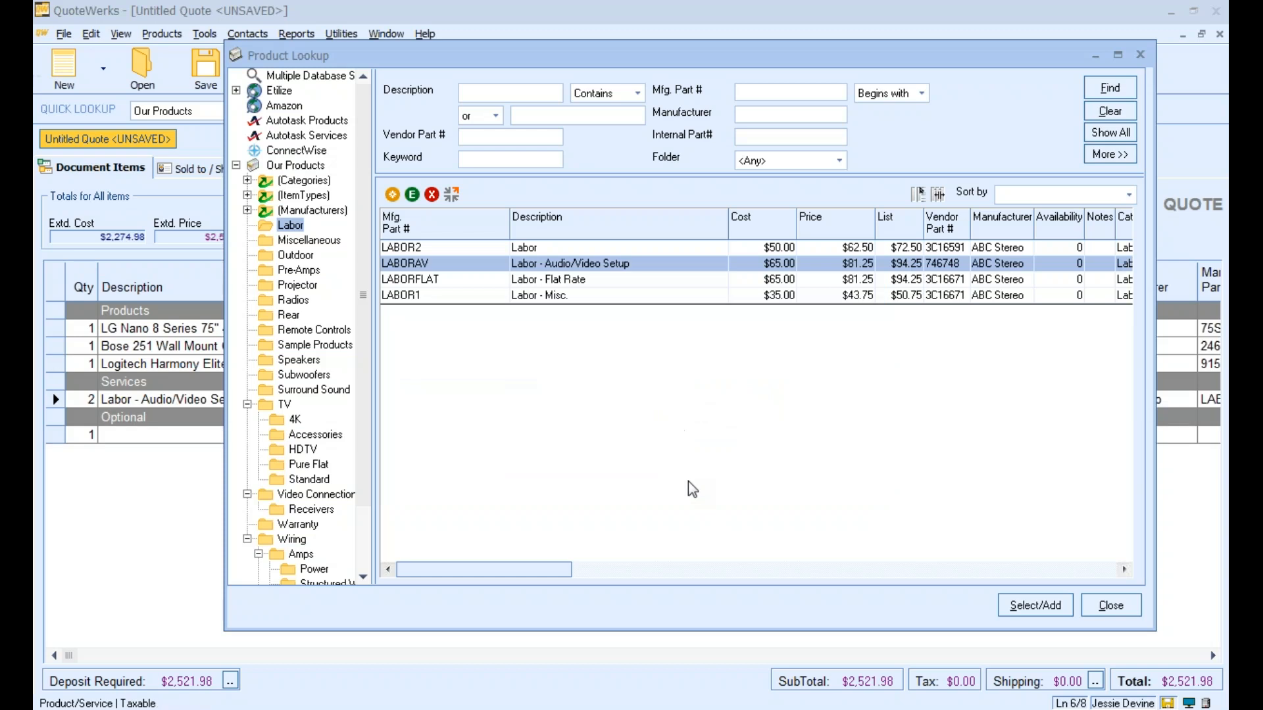
# Add the 2-Year Extended Electronics Warranty from the Warranty folder under the Optional section
pyautogui.click(309, 526)
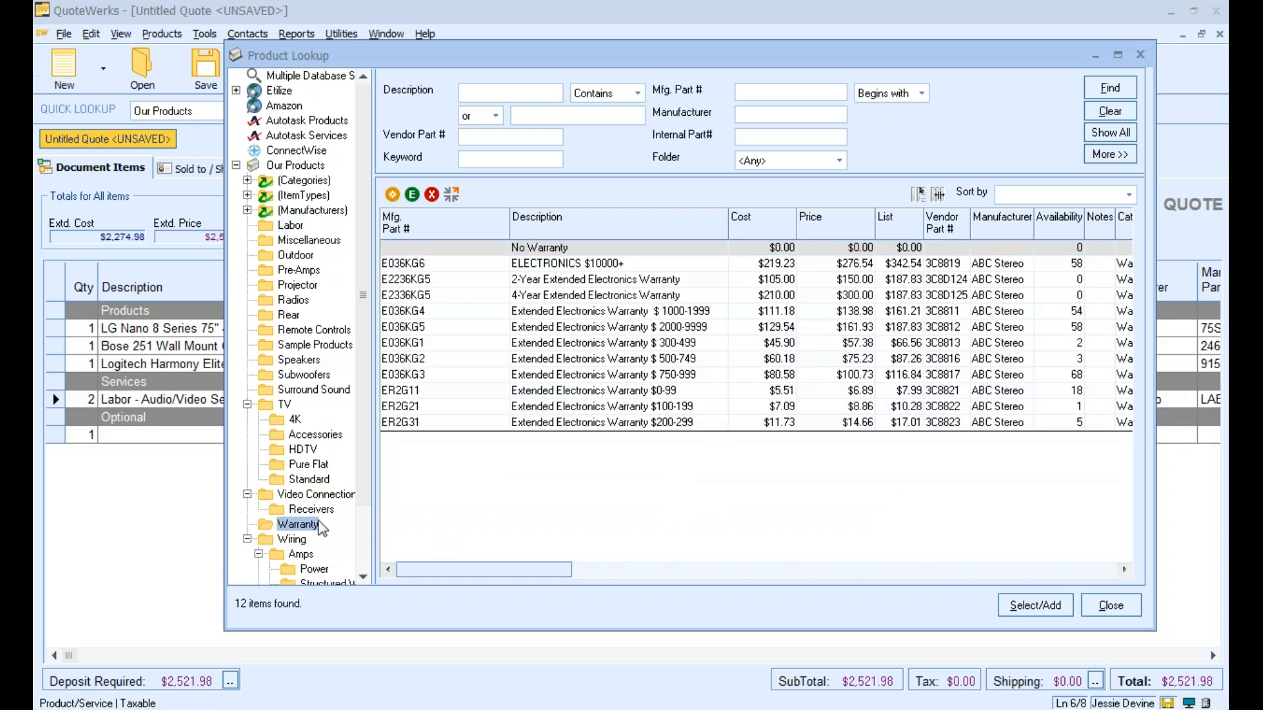
pyautogui.click(560, 282)
pyautogui.doubleClick(559, 283)
pyautogui.click(487, 476)
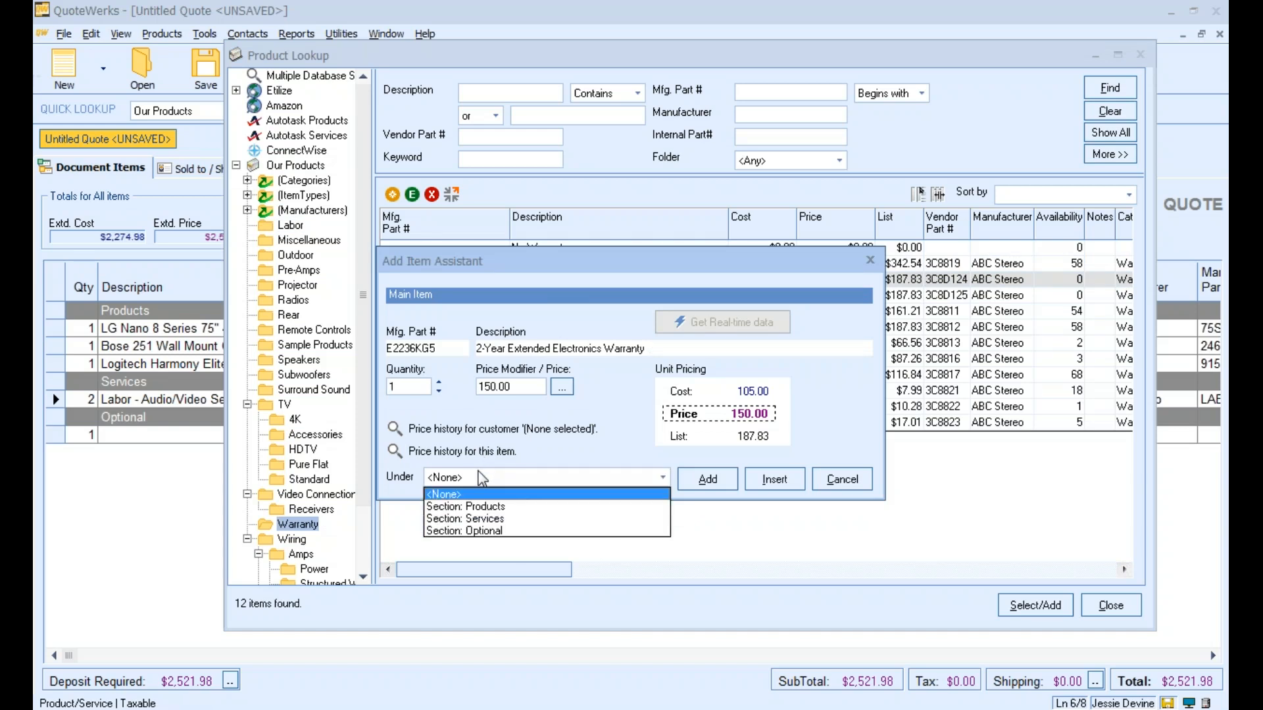
pyautogui.click(468, 531)
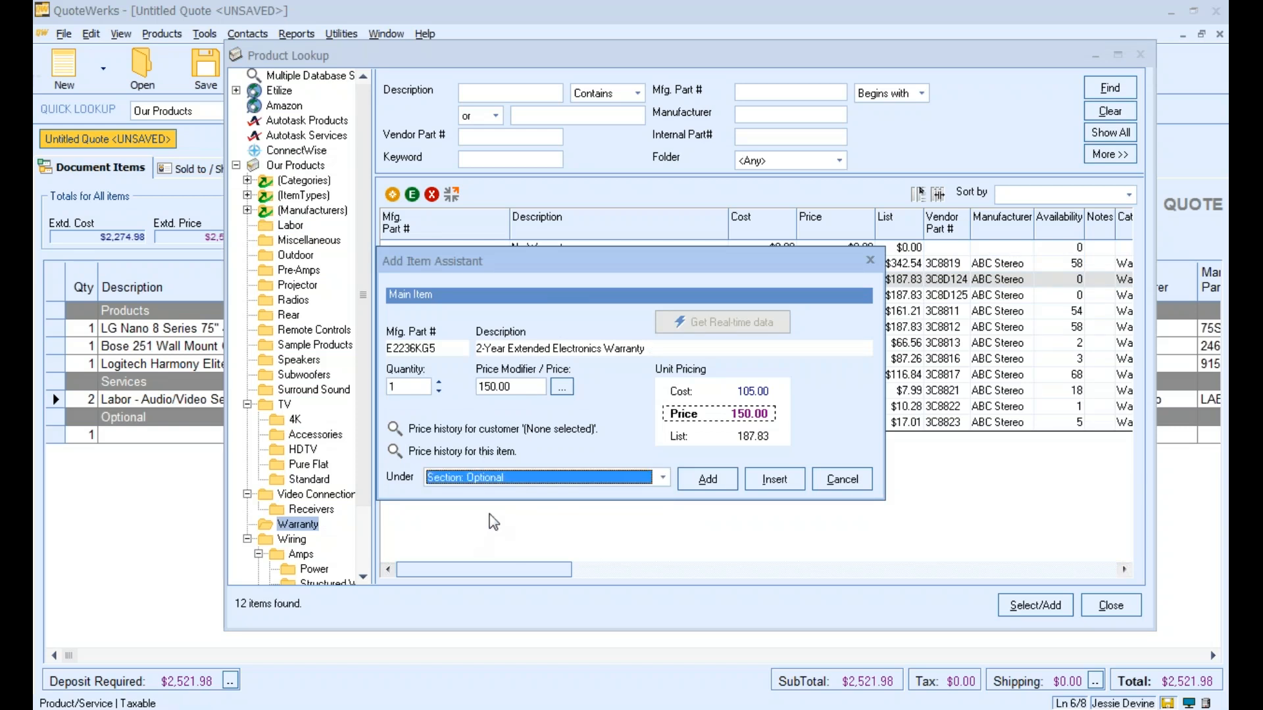
pyautogui.click(700, 485)
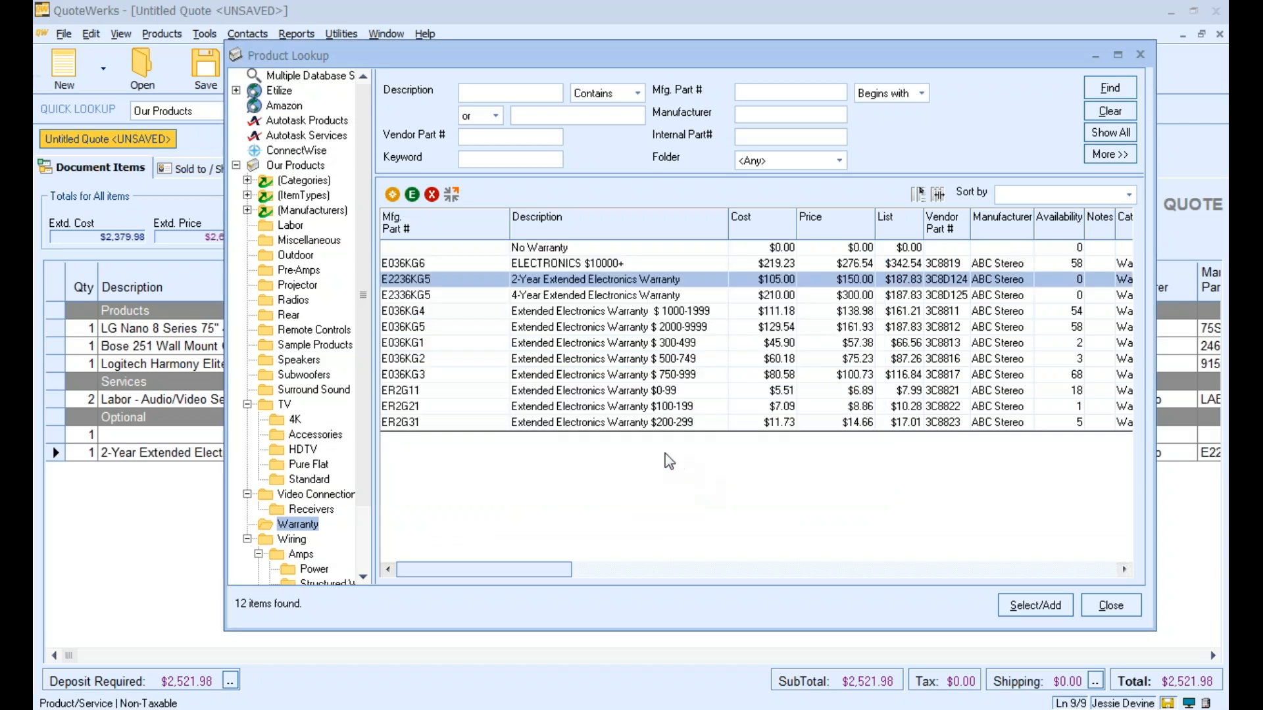
# Add the 4-Year Extended Electronics Warranty under the Optional section
pyautogui.doubleClick(545, 300)
pyautogui.click(536, 477)
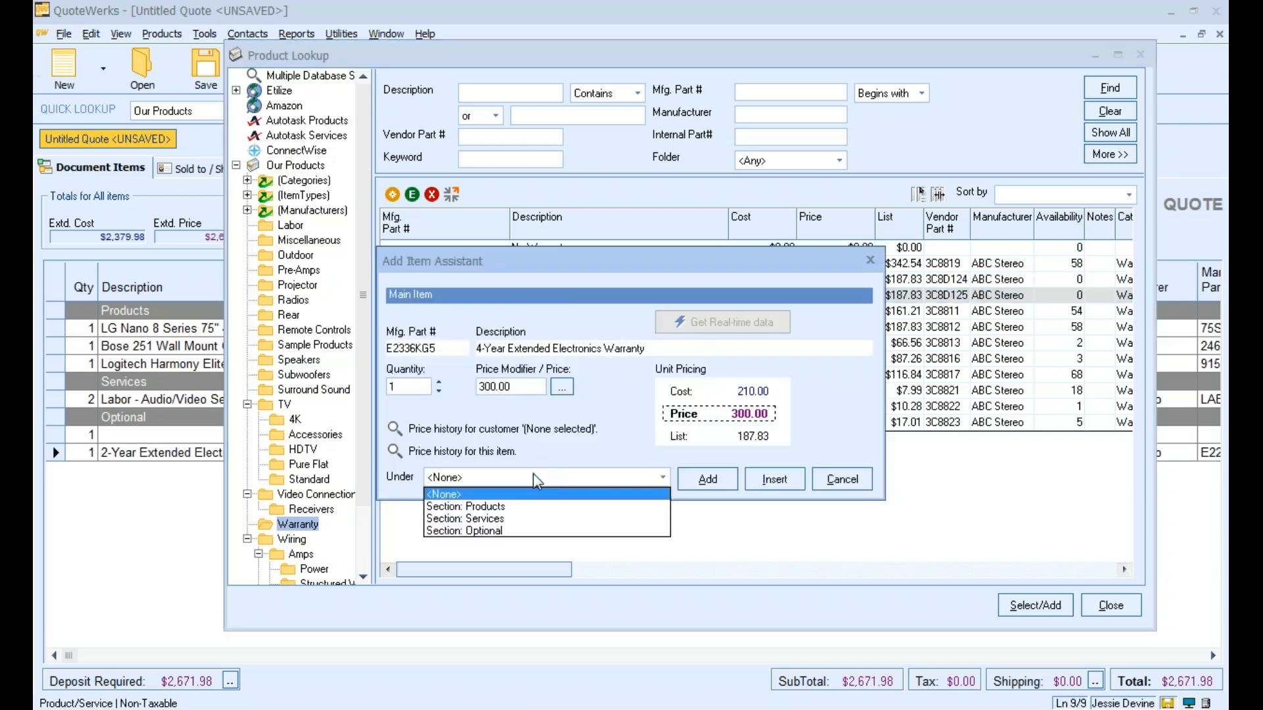
pyautogui.click(511, 531)
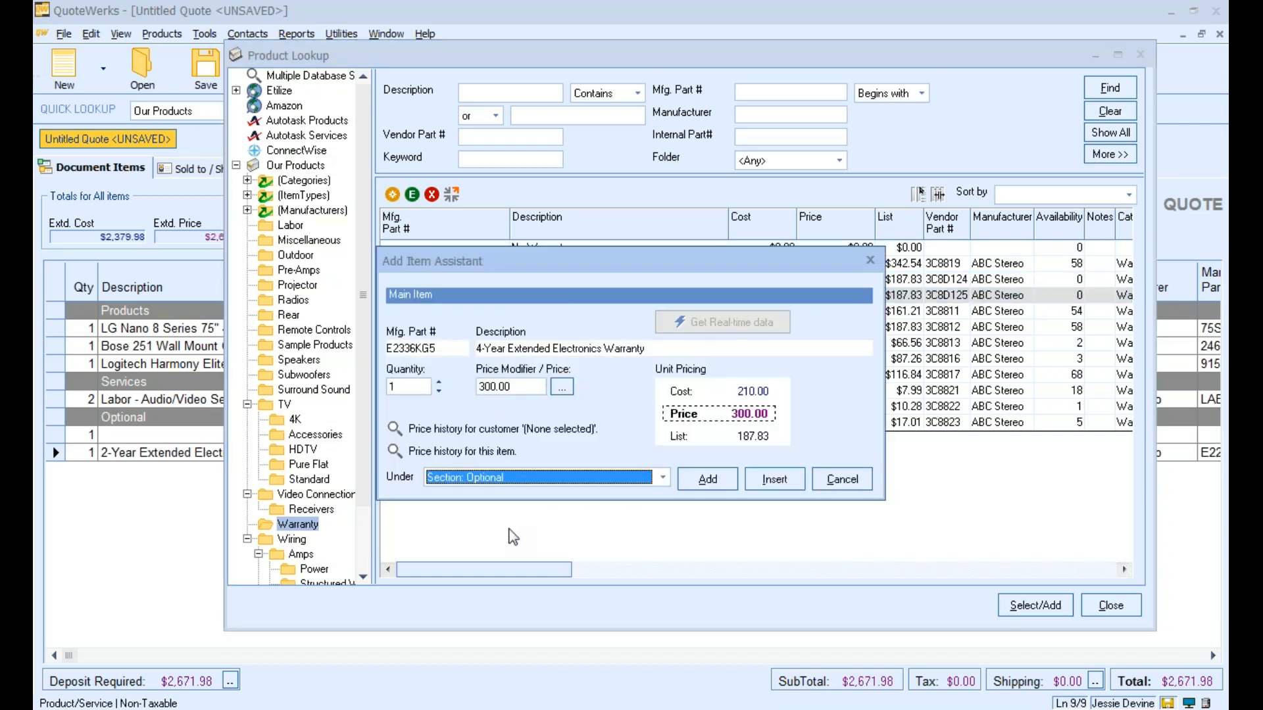
pyautogui.click(707, 479)
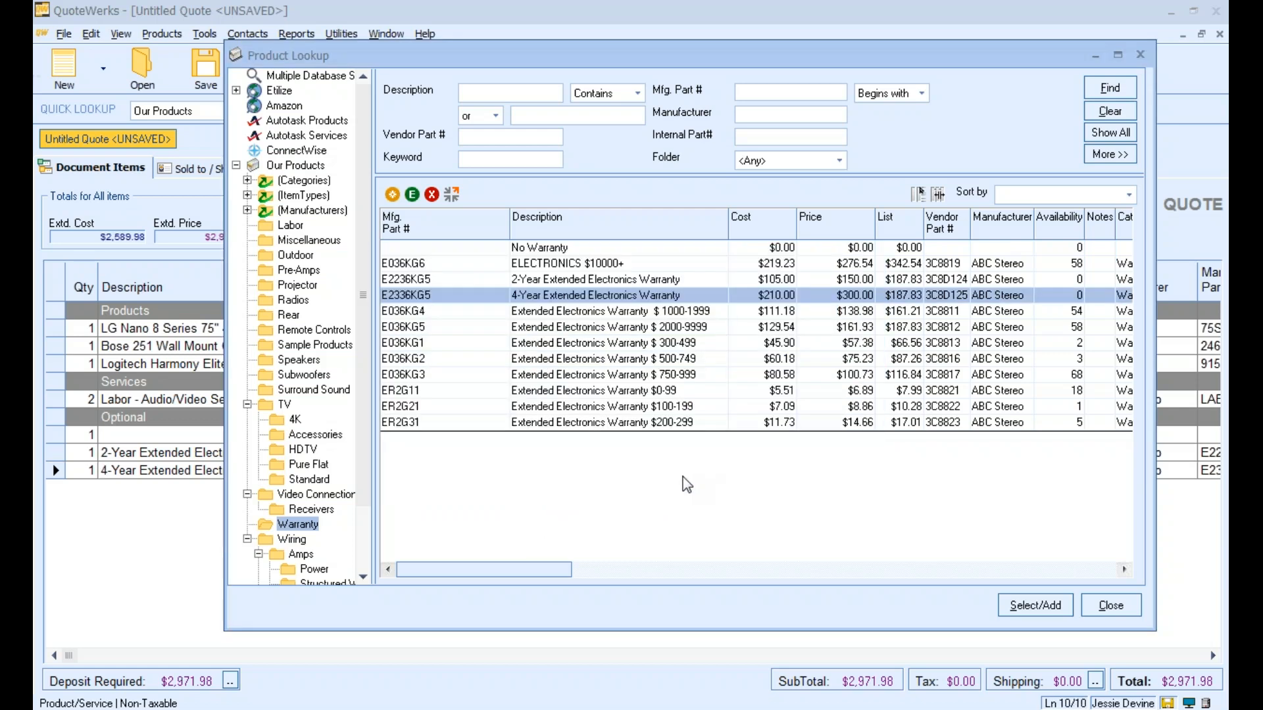
# Add the "No Warranty" item under the Optional section and close the product lookup
pyautogui.doubleClick(536, 248)
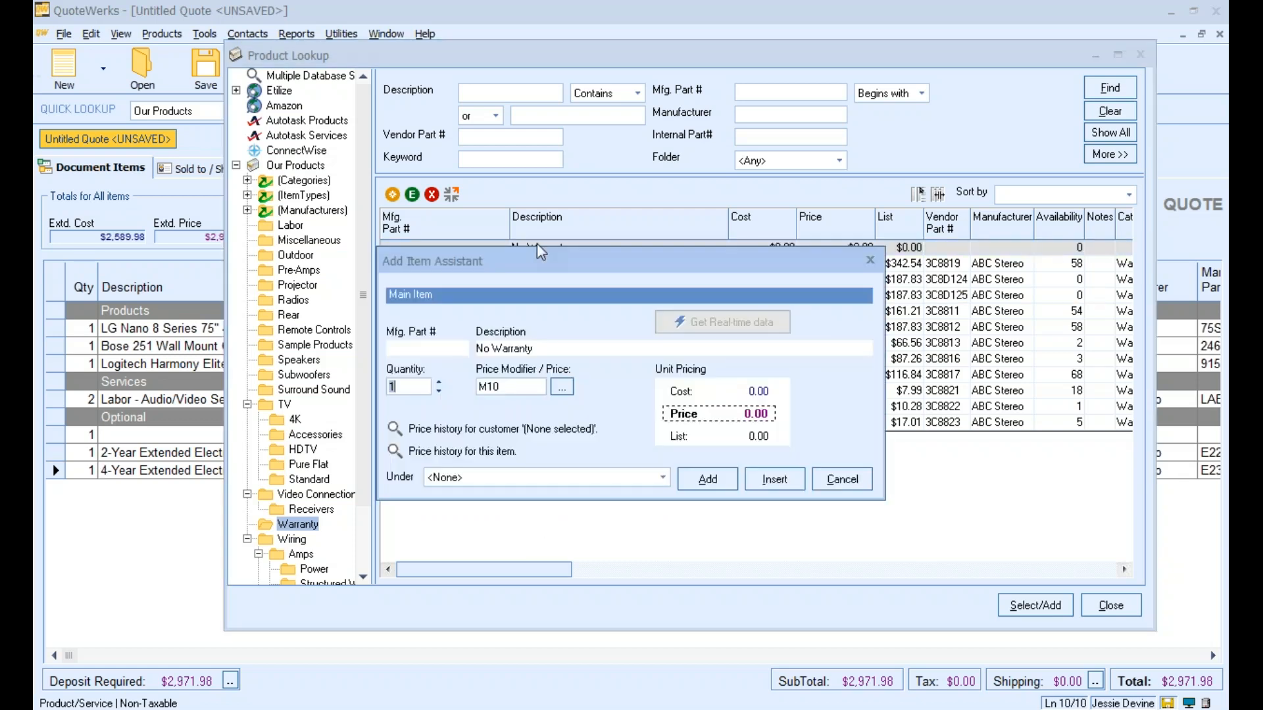
pyautogui.click(632, 484)
pyautogui.click(556, 531)
pyautogui.click(707, 479)
pyautogui.moveTo(837, 57); pyautogui.dragTo(464, 122)
pyautogui.click(767, 121)
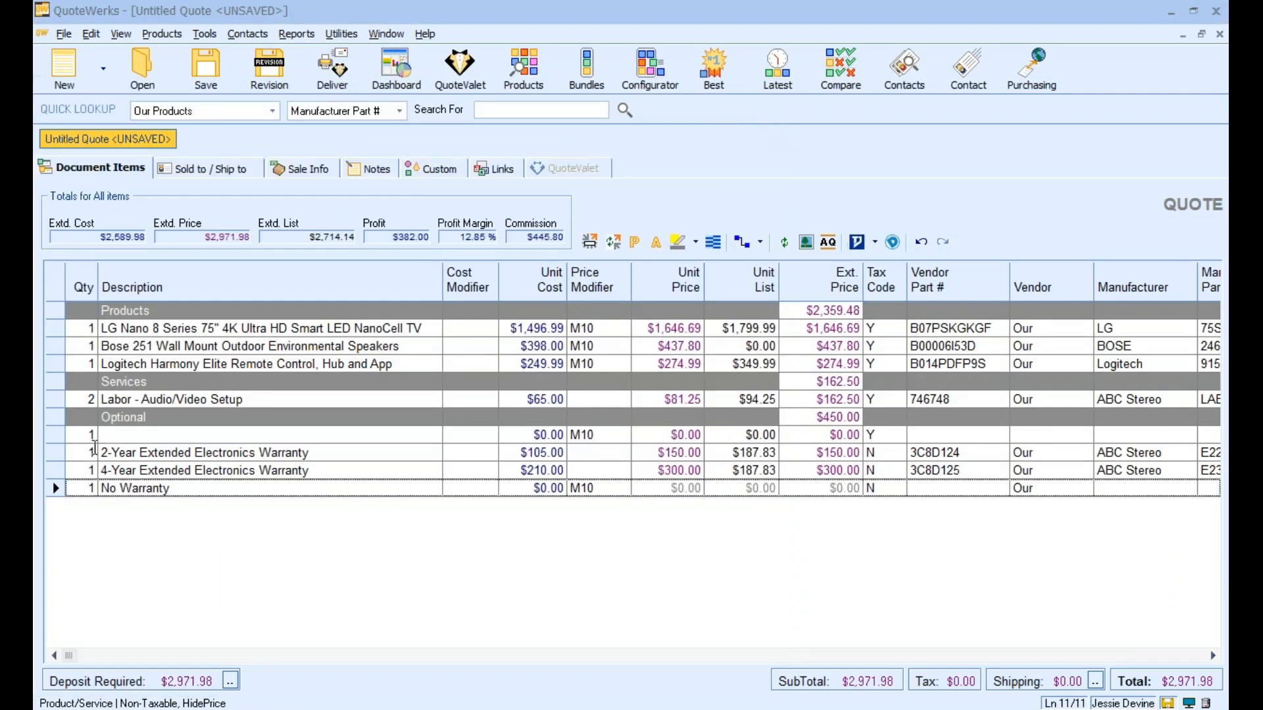
# Delete the empty line item directly below the Optional section header
pyautogui.rightClick(55, 434)
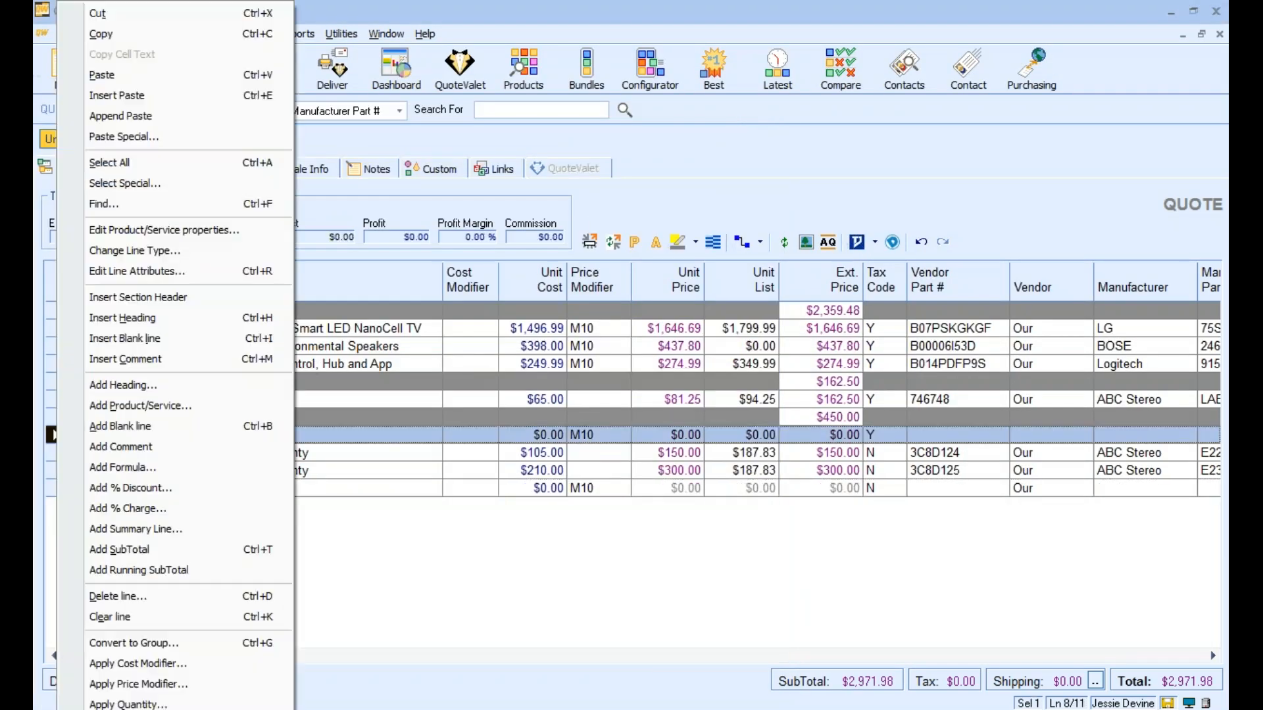
pyautogui.click(122, 596)
pyautogui.click(613, 436)
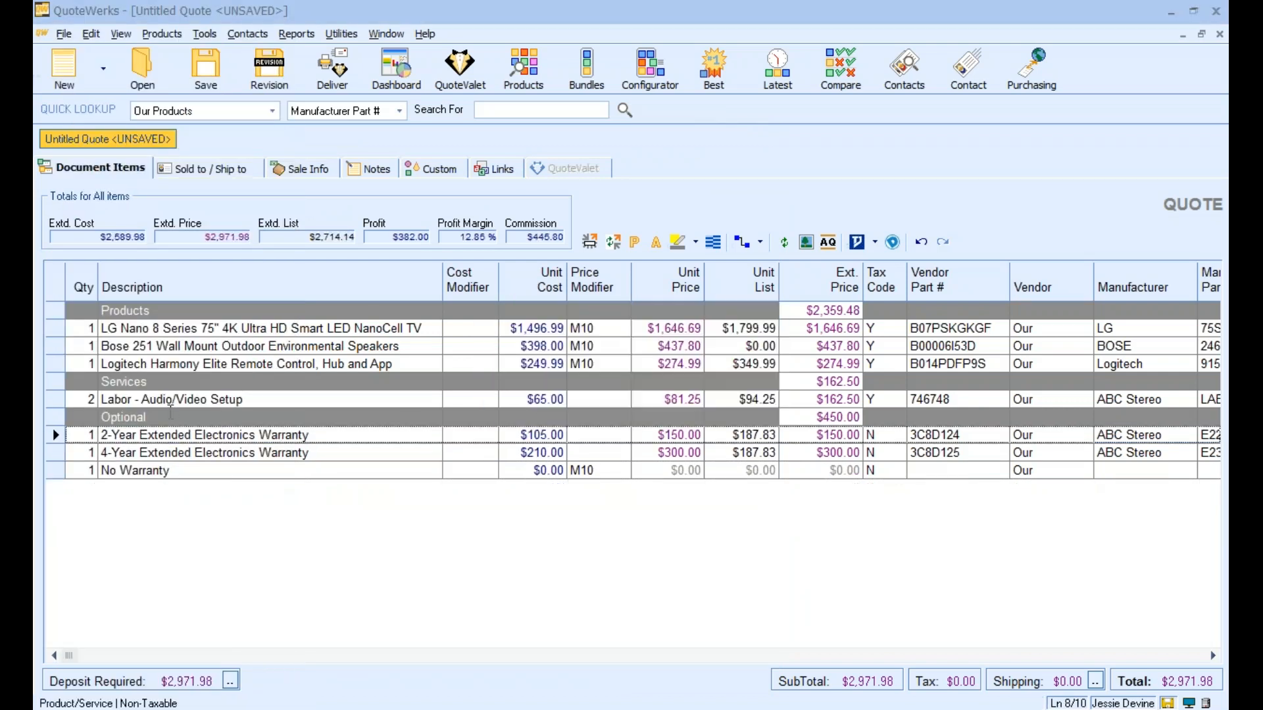
# Make the three warranty lines optional and selected in the exclusive group Warranty, accepting that only one is specified as selected
pyautogui.moveTo(53, 434); pyautogui.dragTo(55, 470)
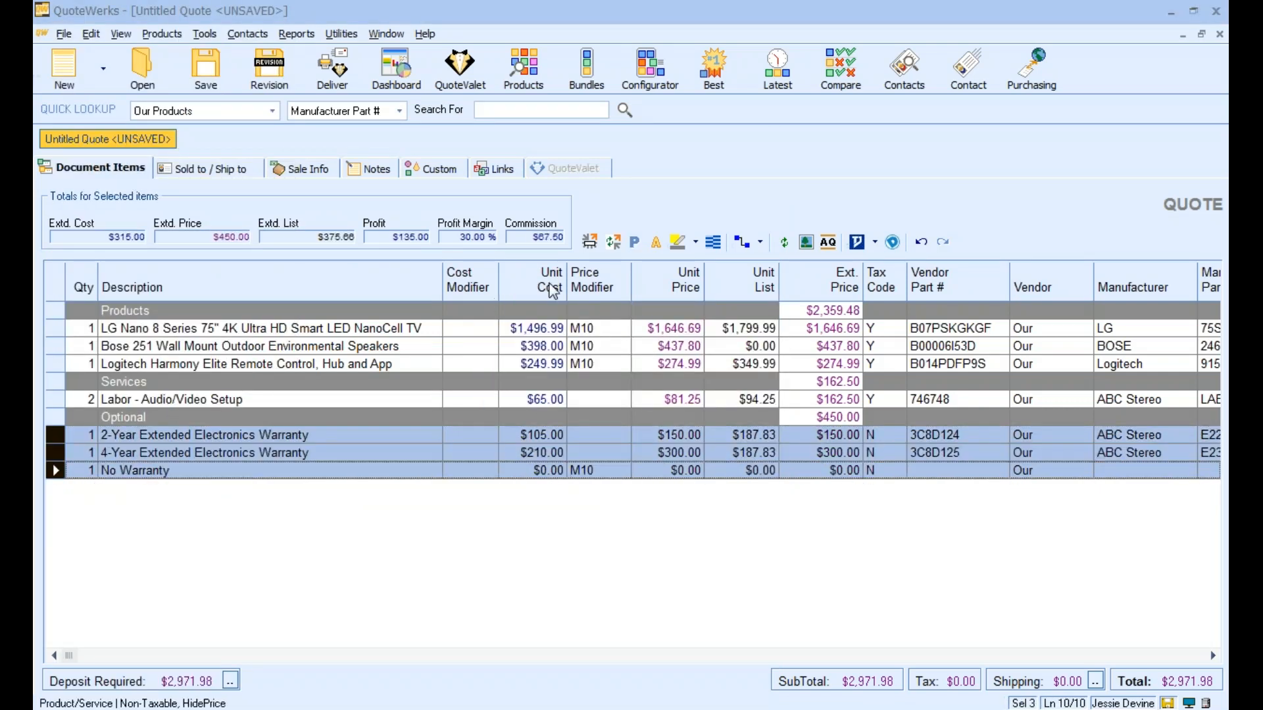
pyautogui.click(657, 248)
pyautogui.click(618, 133)
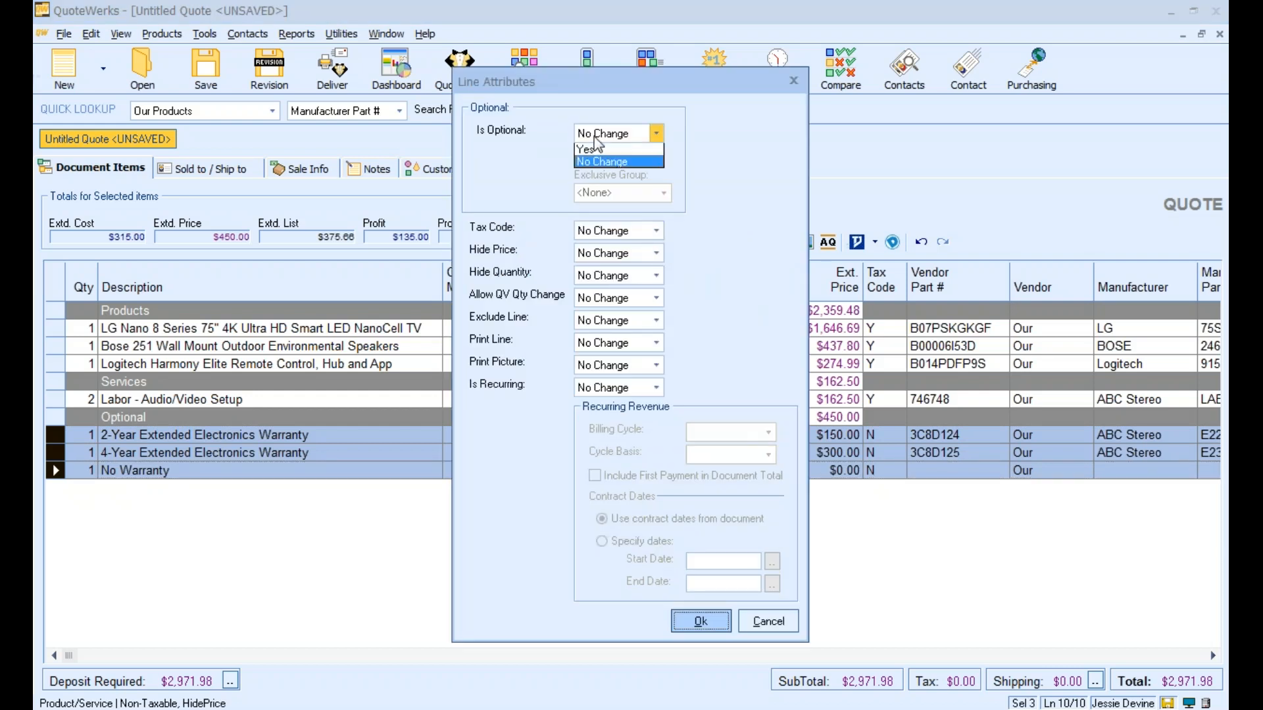
pyautogui.click(596, 162)
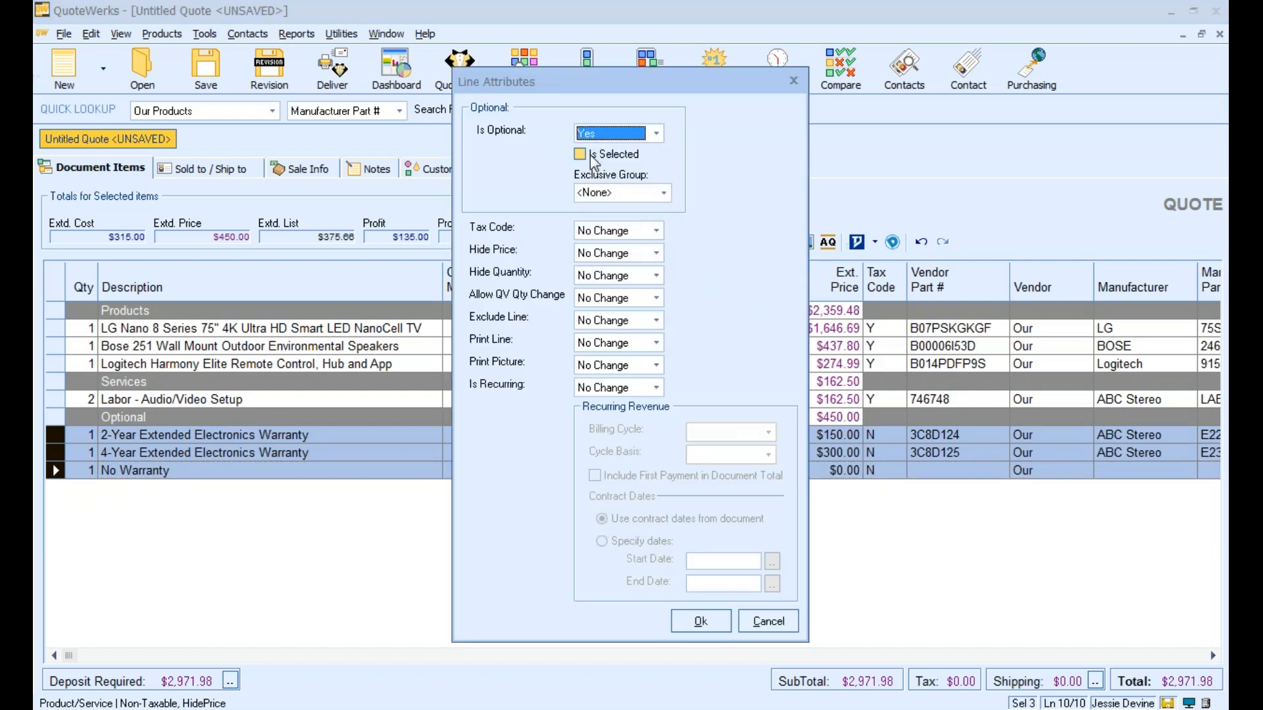
pyautogui.click(592, 158)
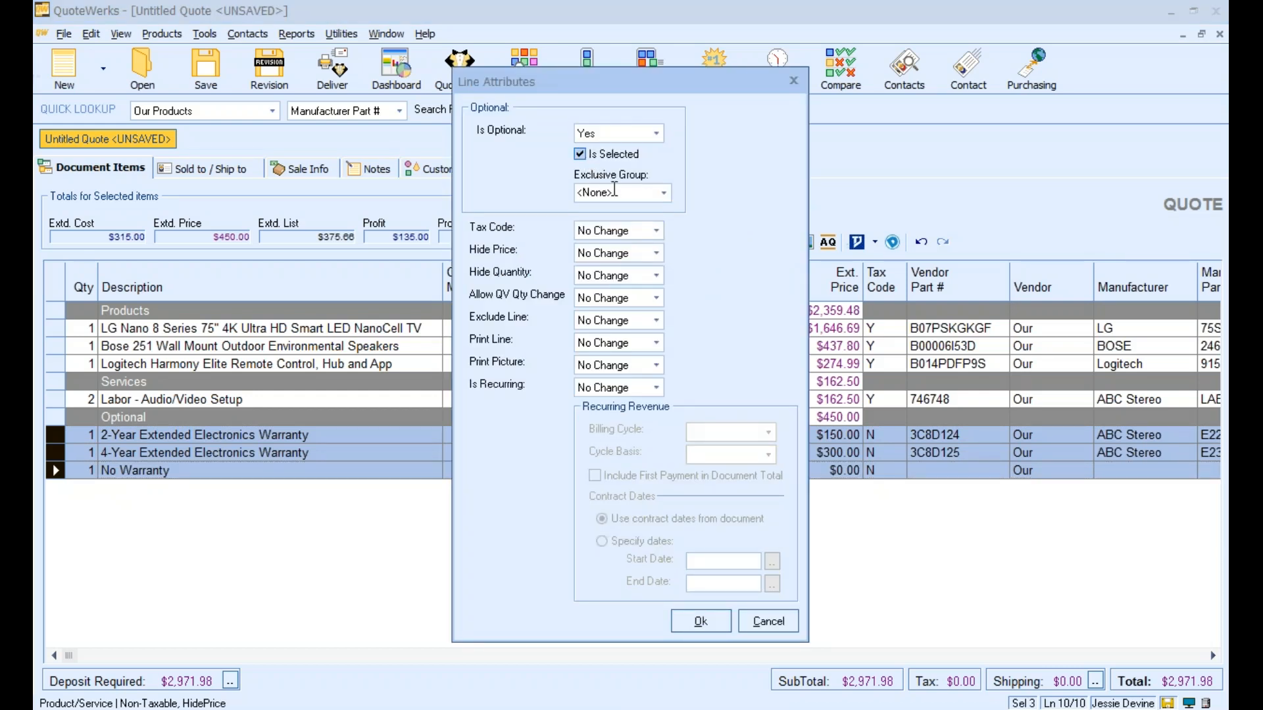
pyautogui.click(616, 191)
pyautogui.write('Warranty')
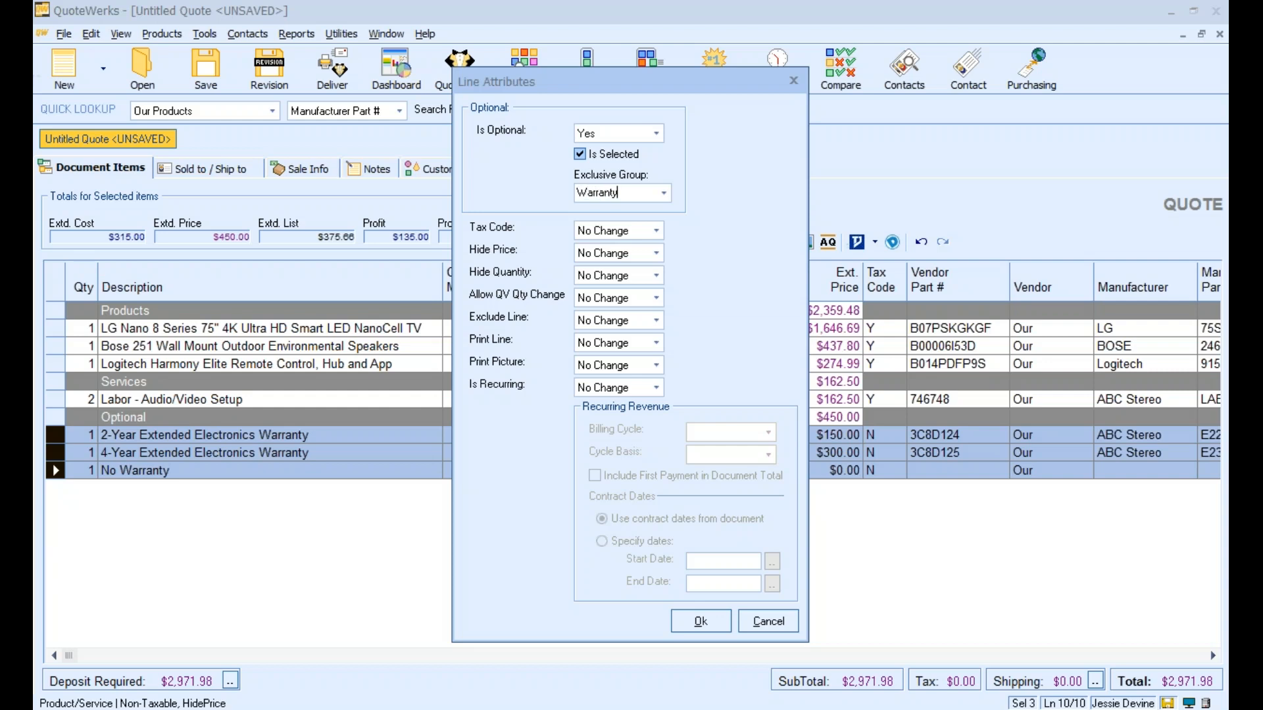
pyautogui.click(709, 622)
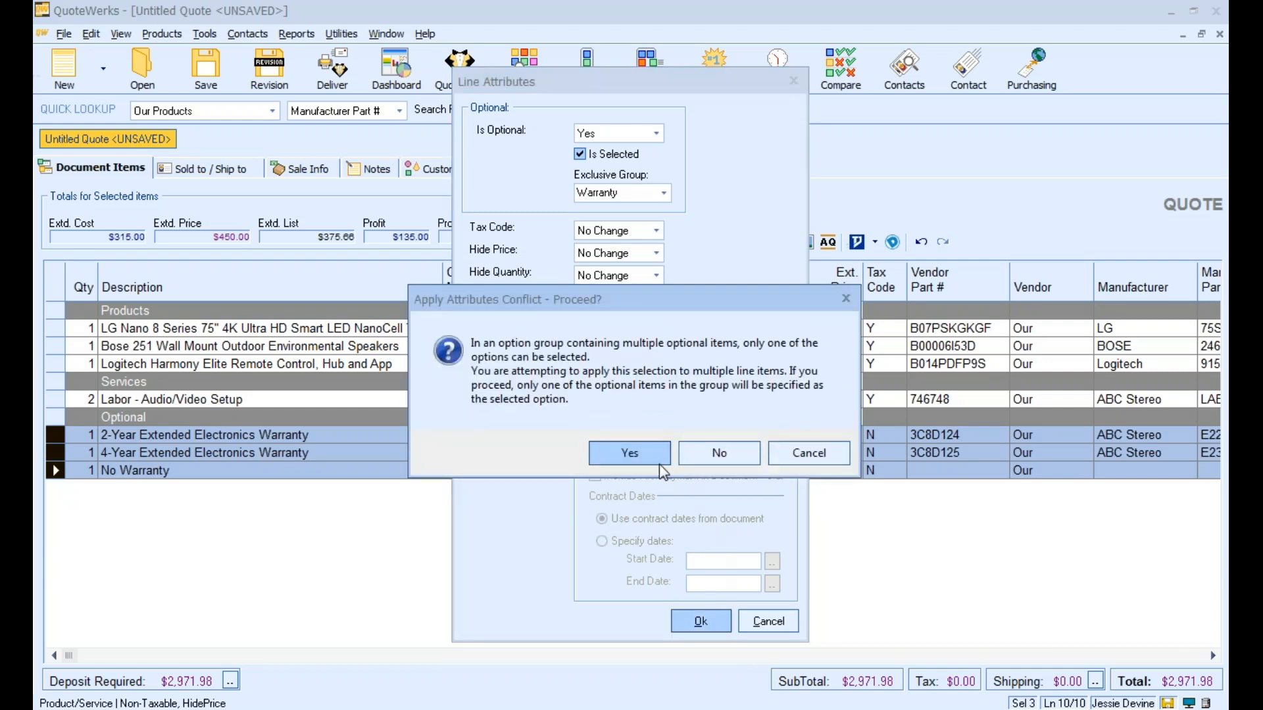
pyautogui.click(641, 453)
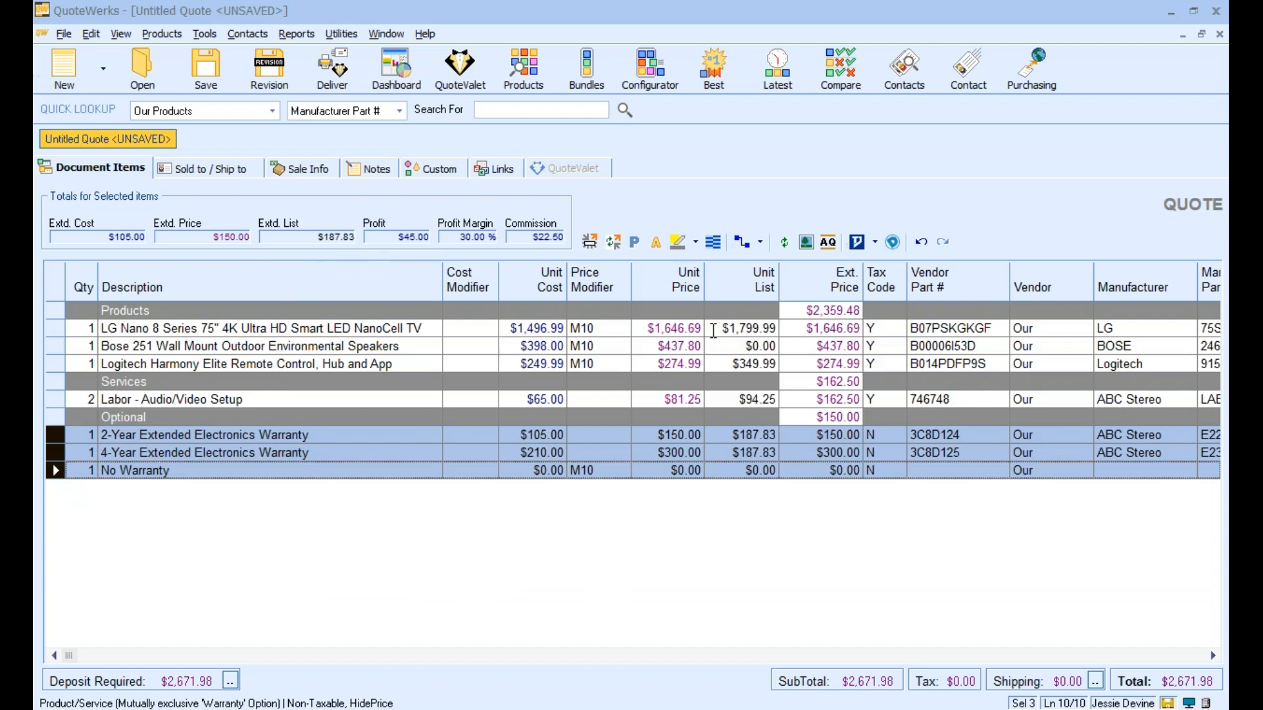
# Look over the quote's sale information and its document delivery options, including the cover page settings
pyautogui.click(713, 330)
pyautogui.click(247, 173)
pyautogui.click(297, 175)
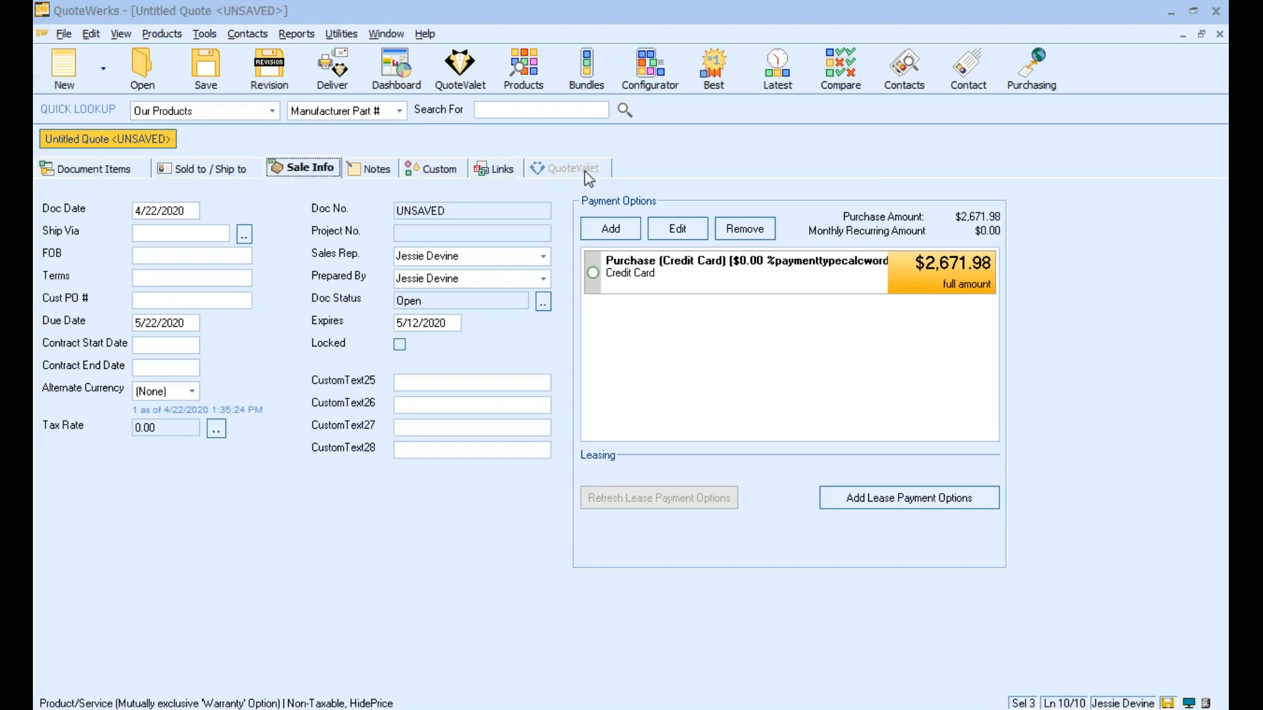
pyautogui.click(327, 89)
pyautogui.click(246, 146)
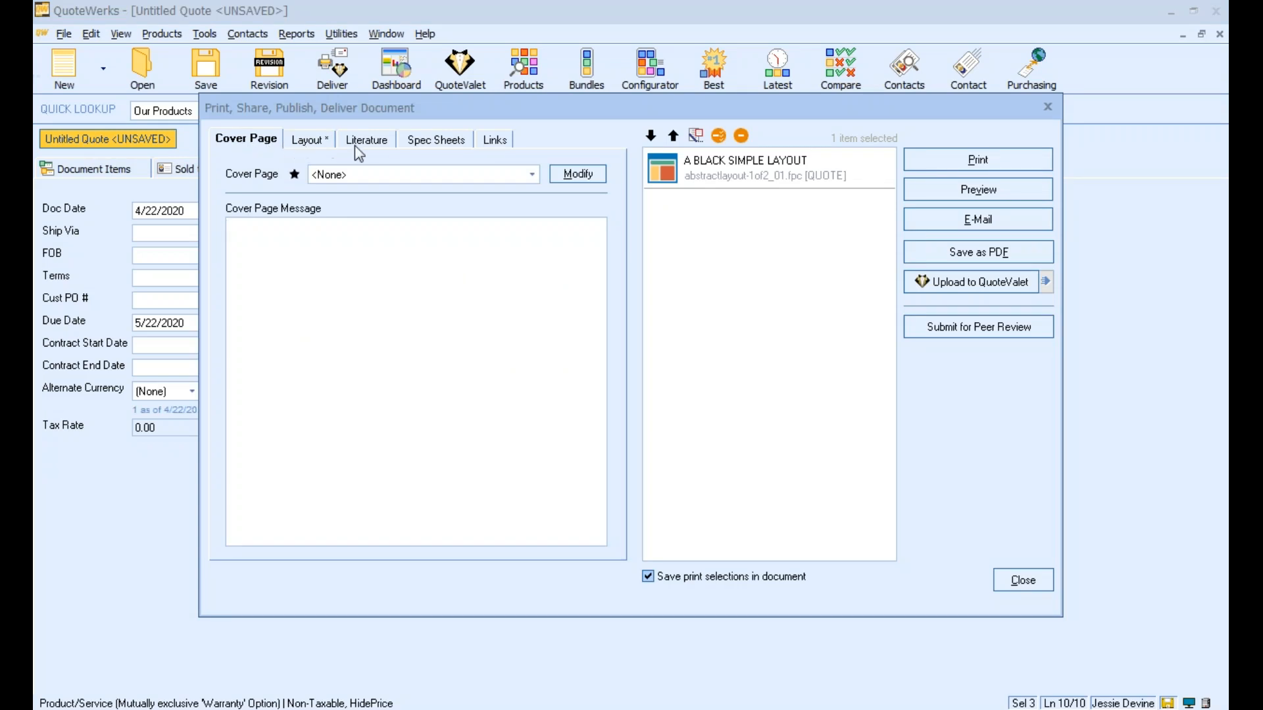
pyautogui.moveTo(657, 109); pyautogui.dragTo(475, 145)
pyautogui.click(861, 142)
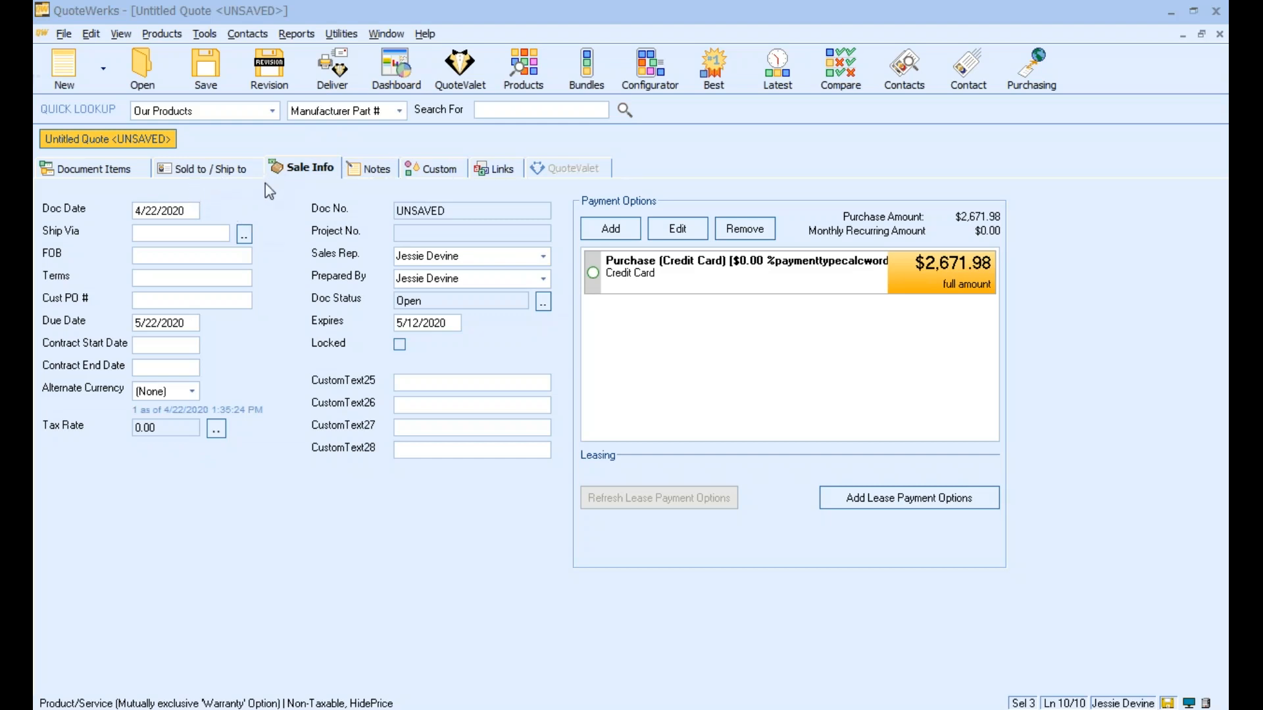
# Set the quote's terms to Net 30 and make the credit card purchase the selected payment option
pyautogui.click(170, 254)
pyautogui.click(710, 269)
pyautogui.rightClick(711, 268)
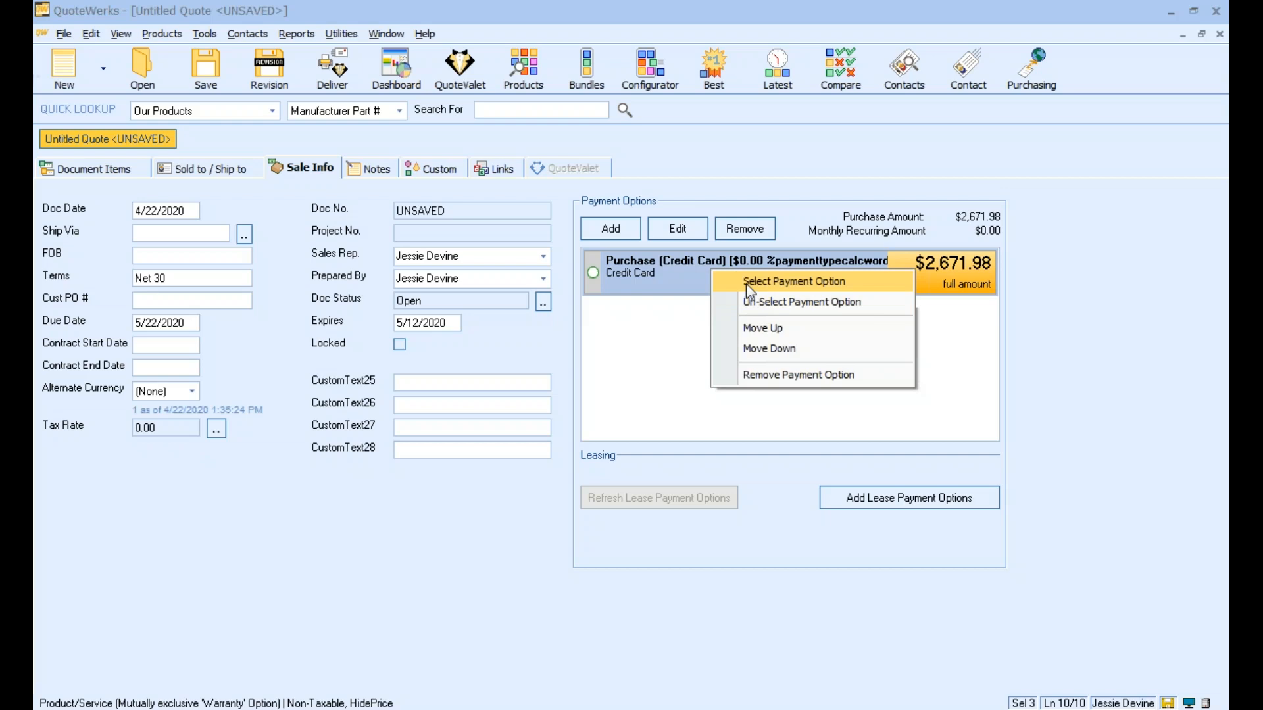
pyautogui.click(745, 283)
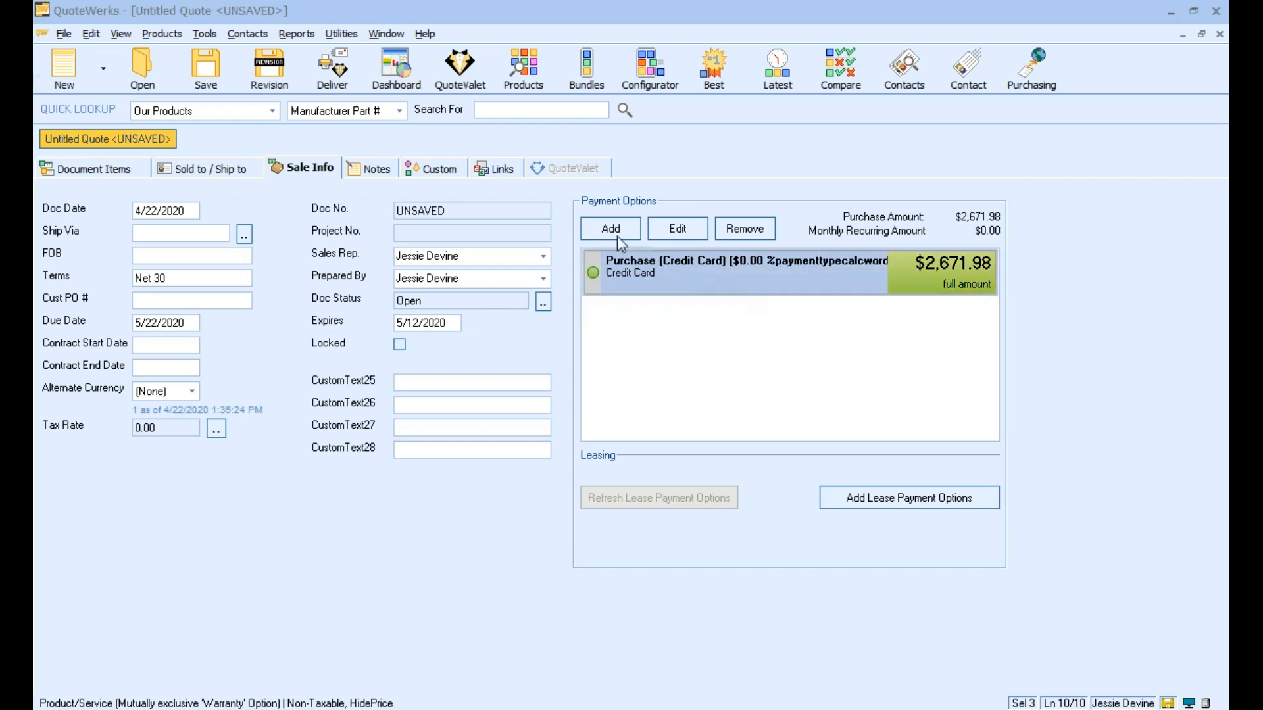
# Add an eCheckACH payment option with no charge or discount calculation to the quote
pyautogui.click(617, 238)
pyautogui.click(759, 277)
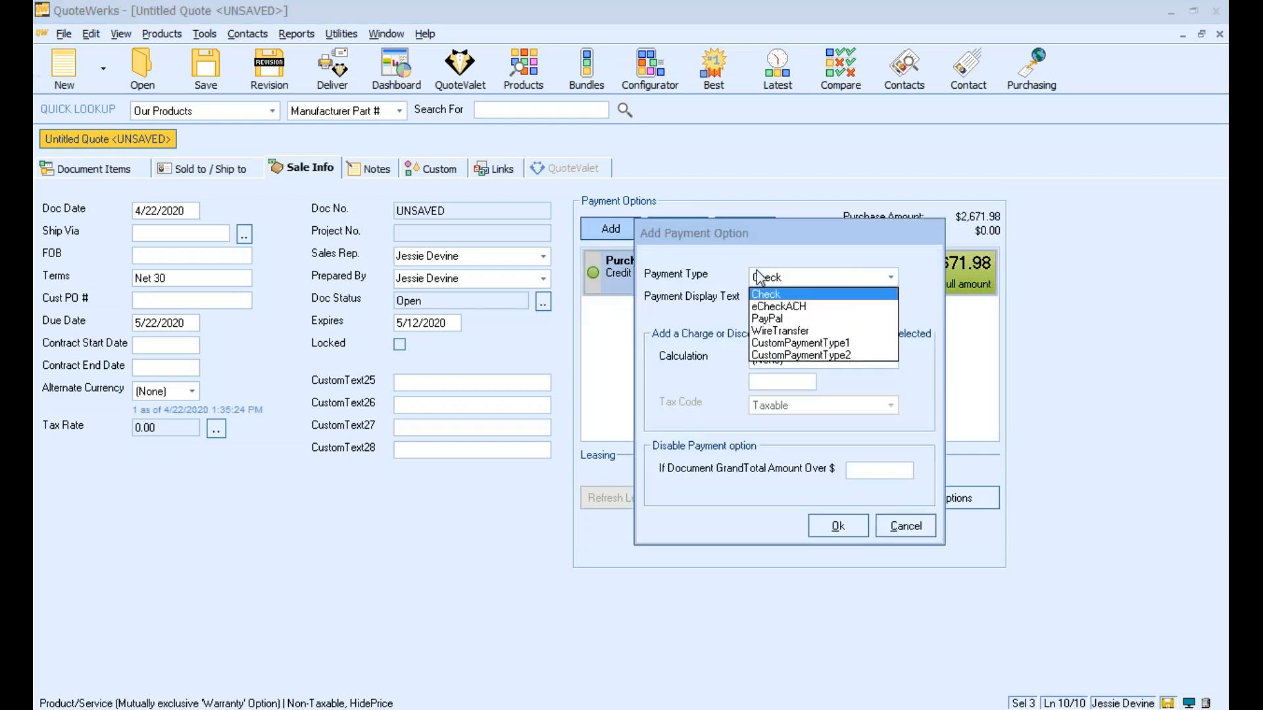
pyautogui.click(765, 306)
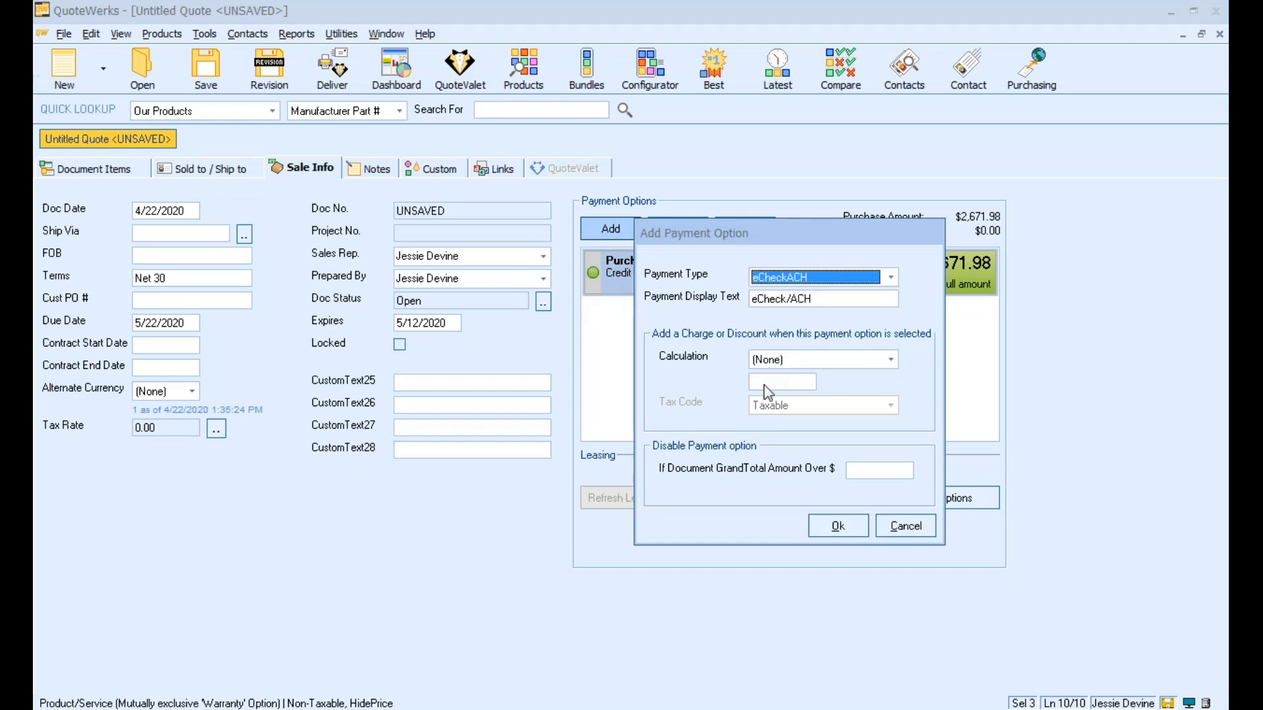
pyautogui.click(848, 524)
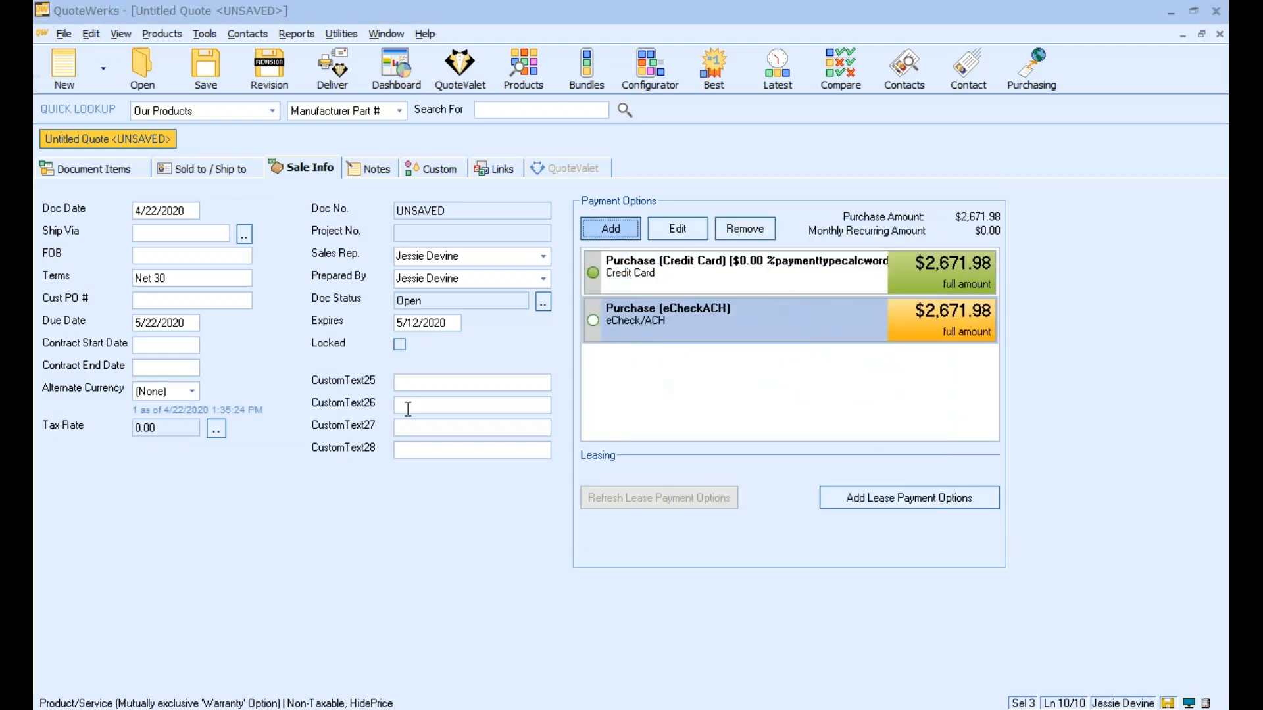
# Set the quote's tax rate to 6.00 from the list of predefined rates
pyautogui.click(217, 429)
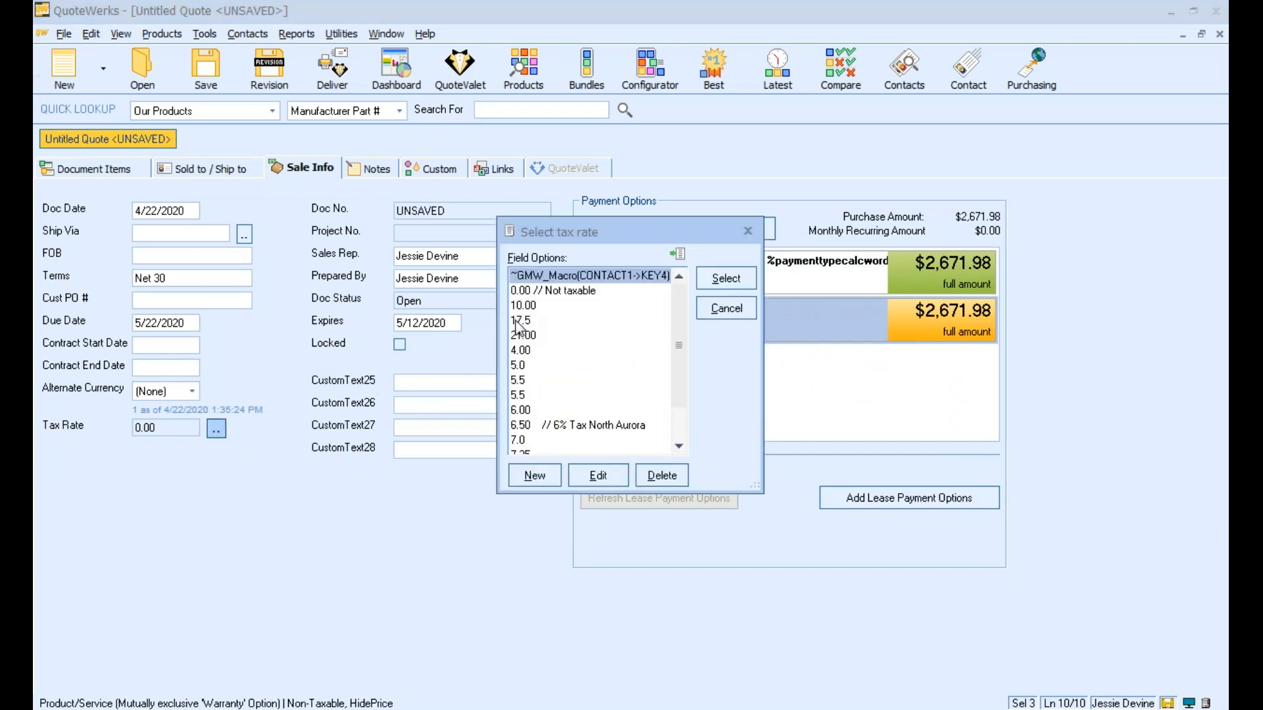
pyautogui.click(519, 412)
pyautogui.doubleClick(520, 411)
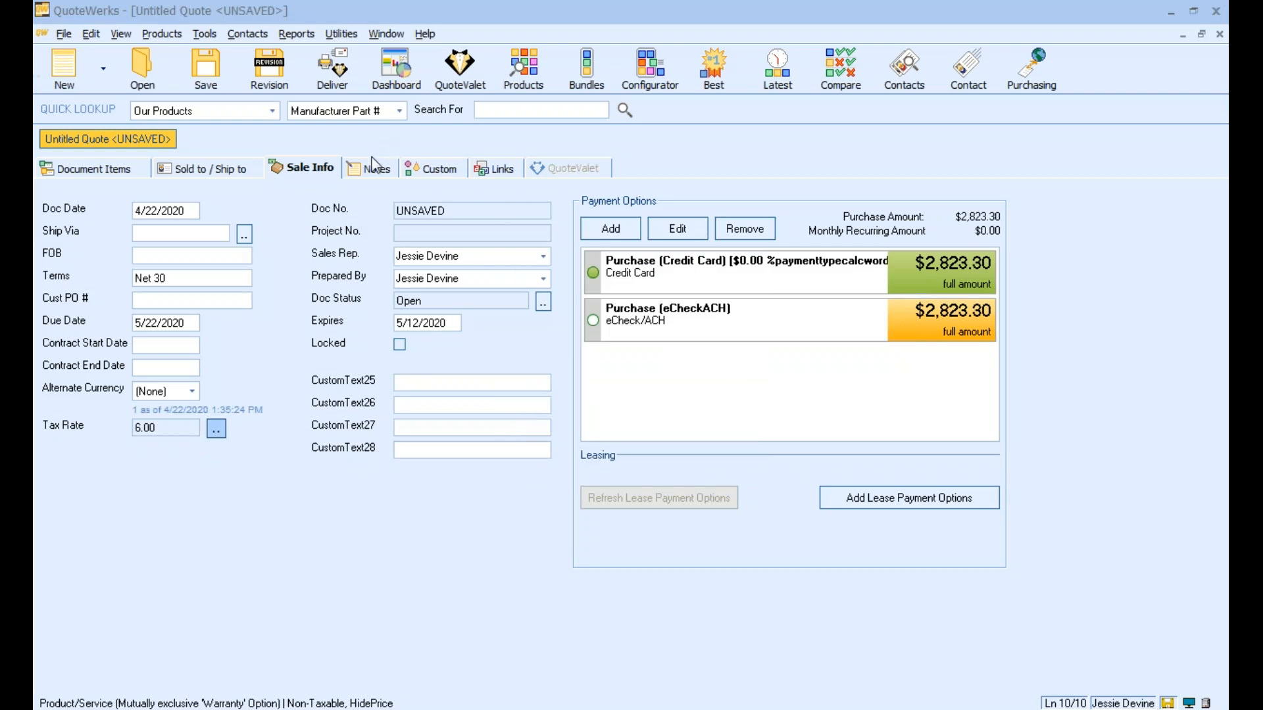
# Link LGElectronics-75SM8670PUA.pdf from the Desktop folder to the quote, copying the file to centralized storage
pyautogui.click(375, 168)
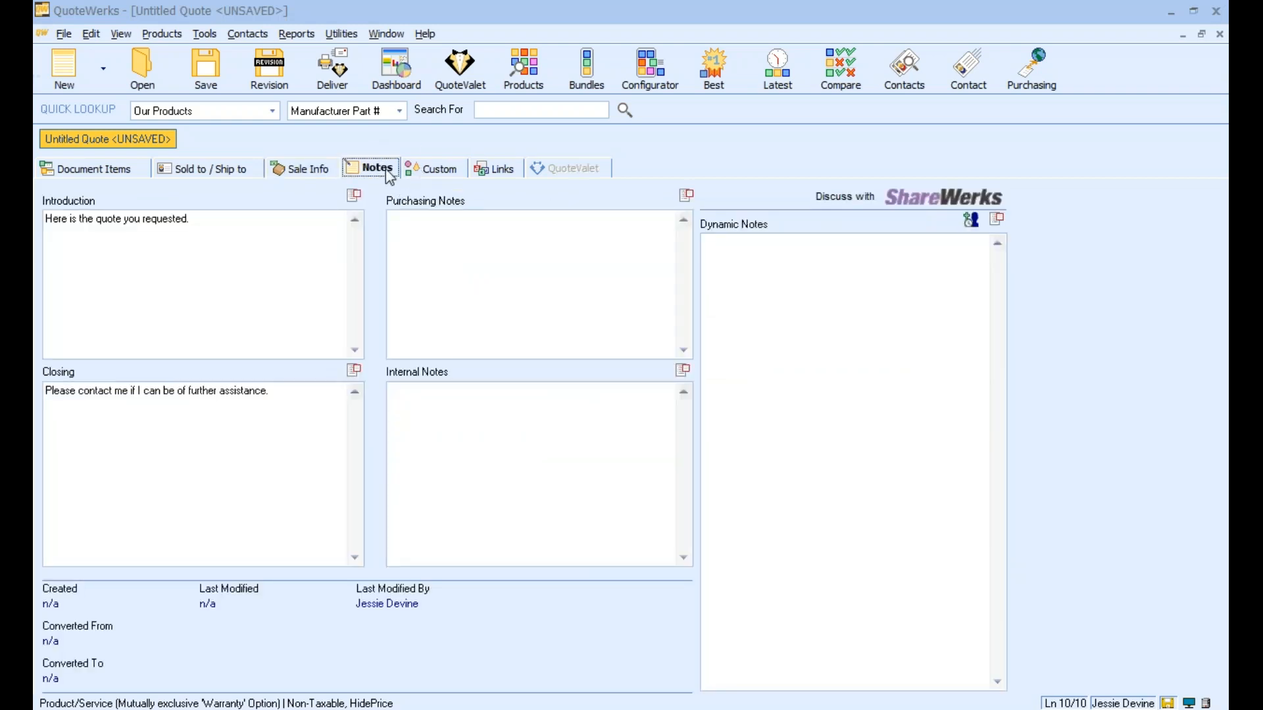
pyautogui.click(458, 177)
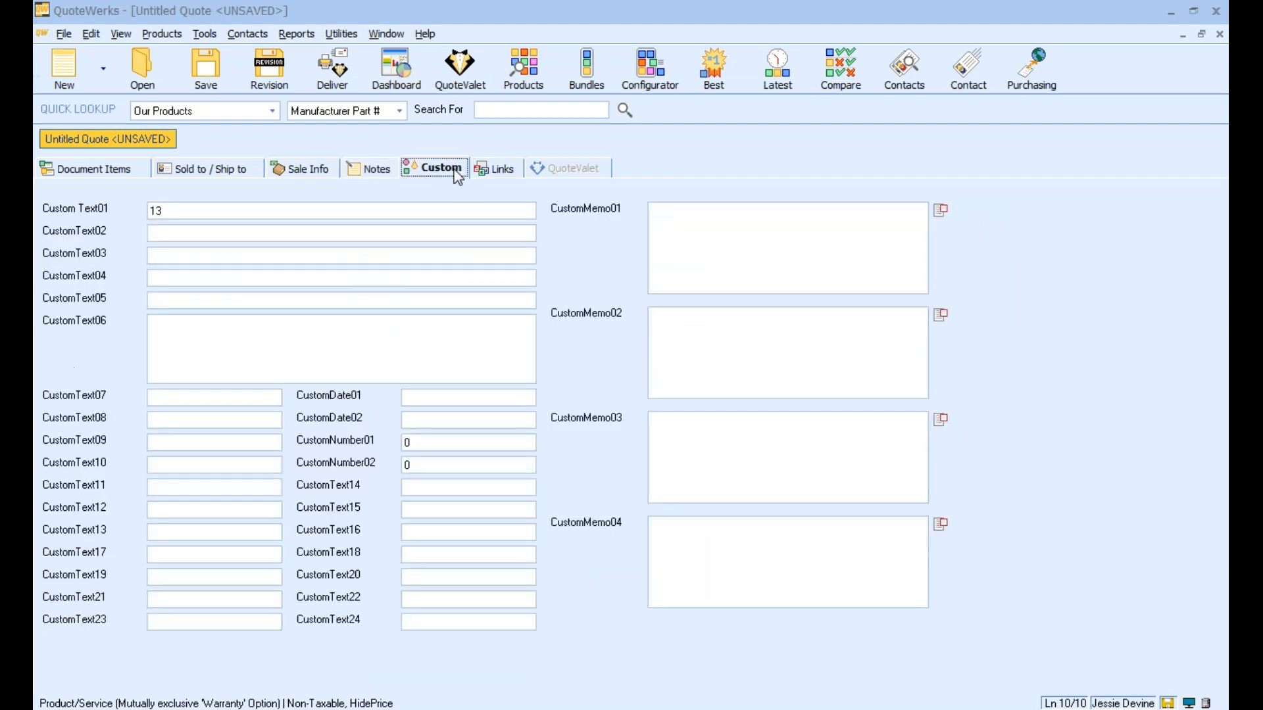
pyautogui.click(507, 169)
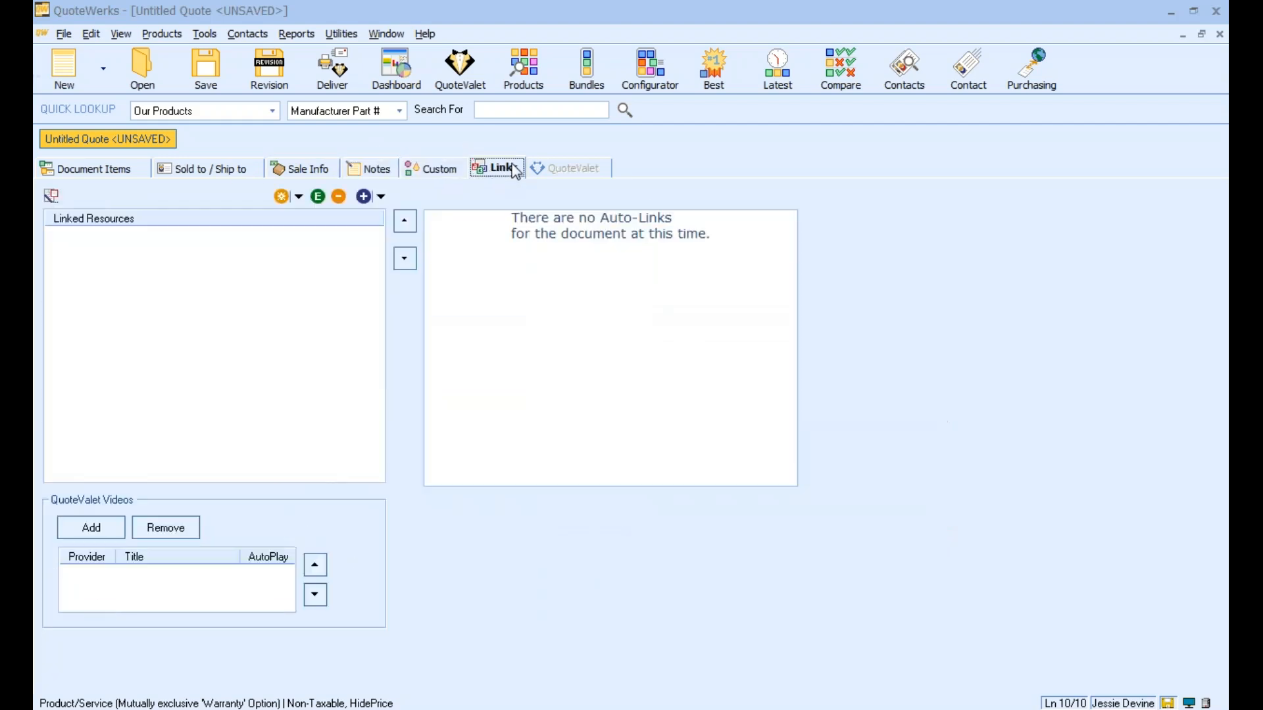
pyautogui.click(363, 200)
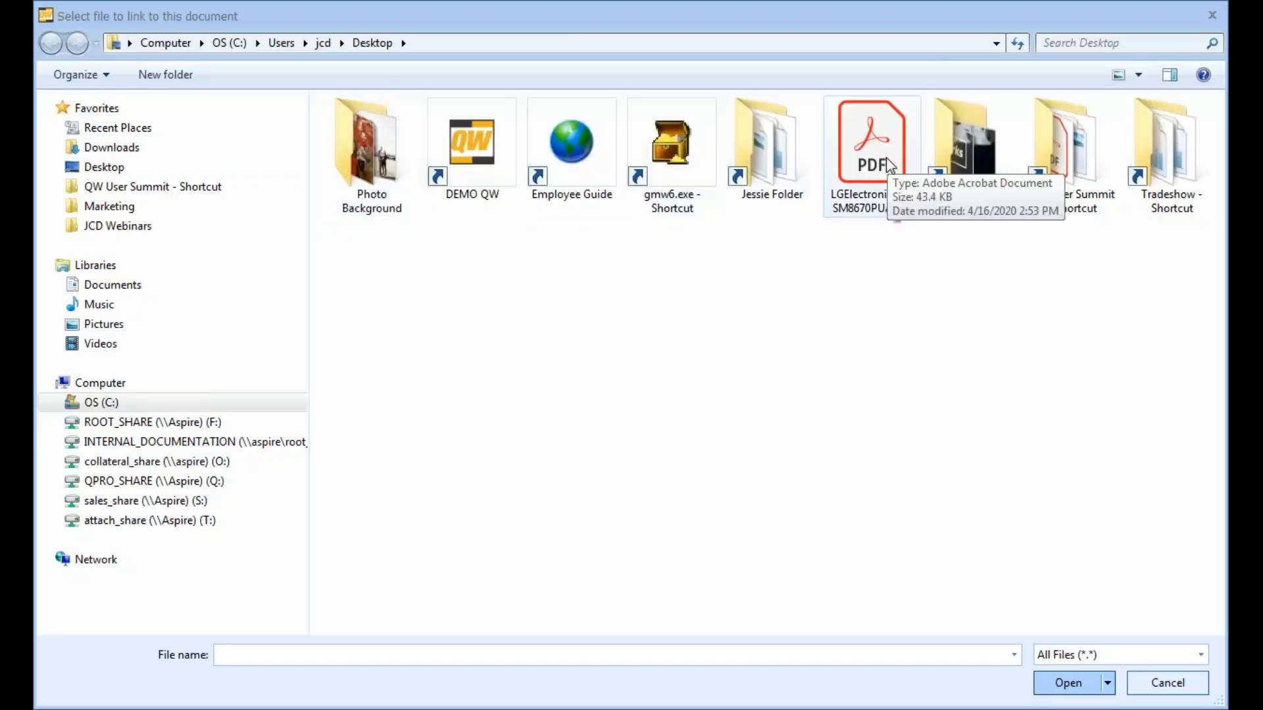
pyautogui.doubleClick(885, 156)
pyautogui.click(589, 380)
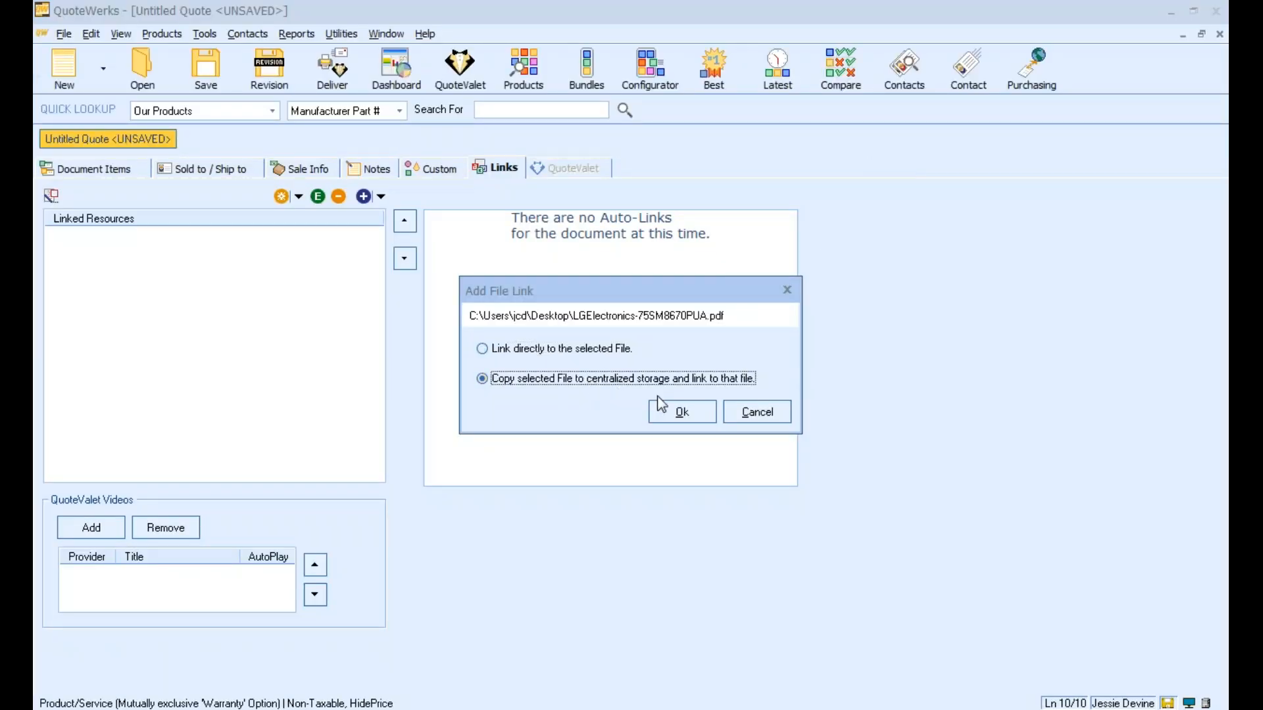
pyautogui.click(670, 410)
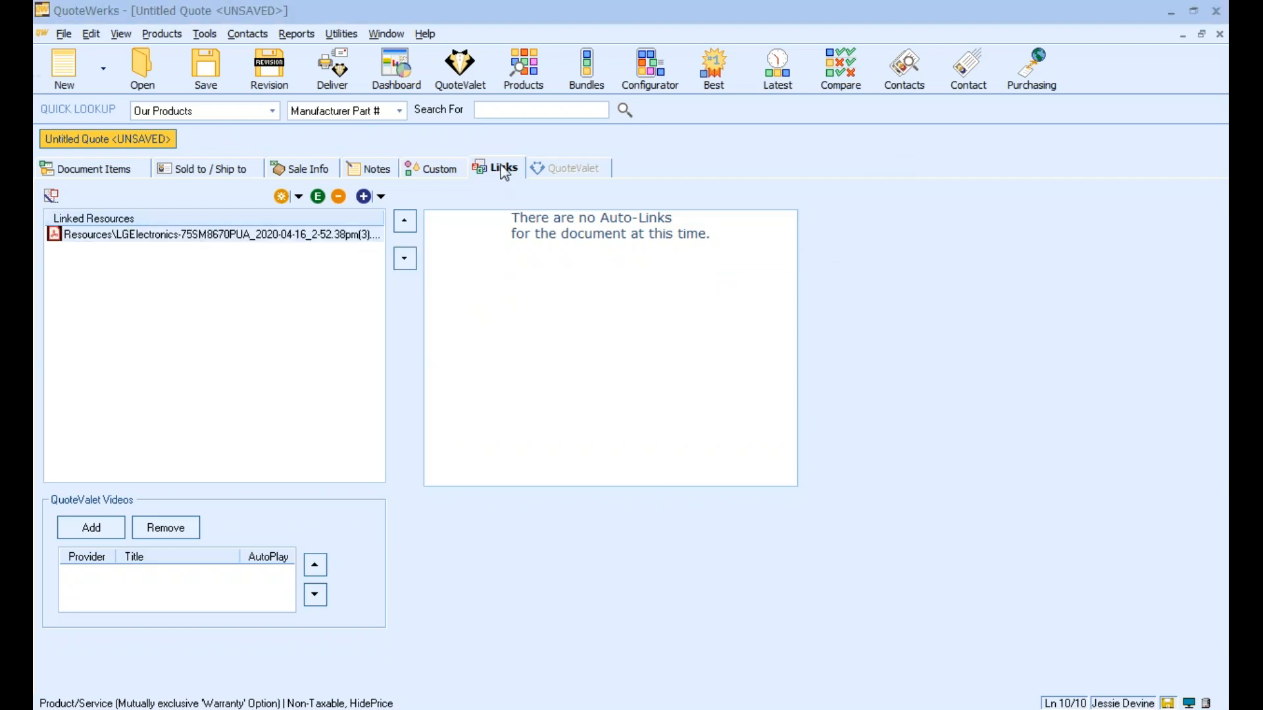
# Review the quote's custom fields, notes, sale information and customer address sections, ending on its line items
pyautogui.click(418, 170)
pyautogui.click(365, 171)
pyautogui.click(310, 171)
pyautogui.click(229, 171)
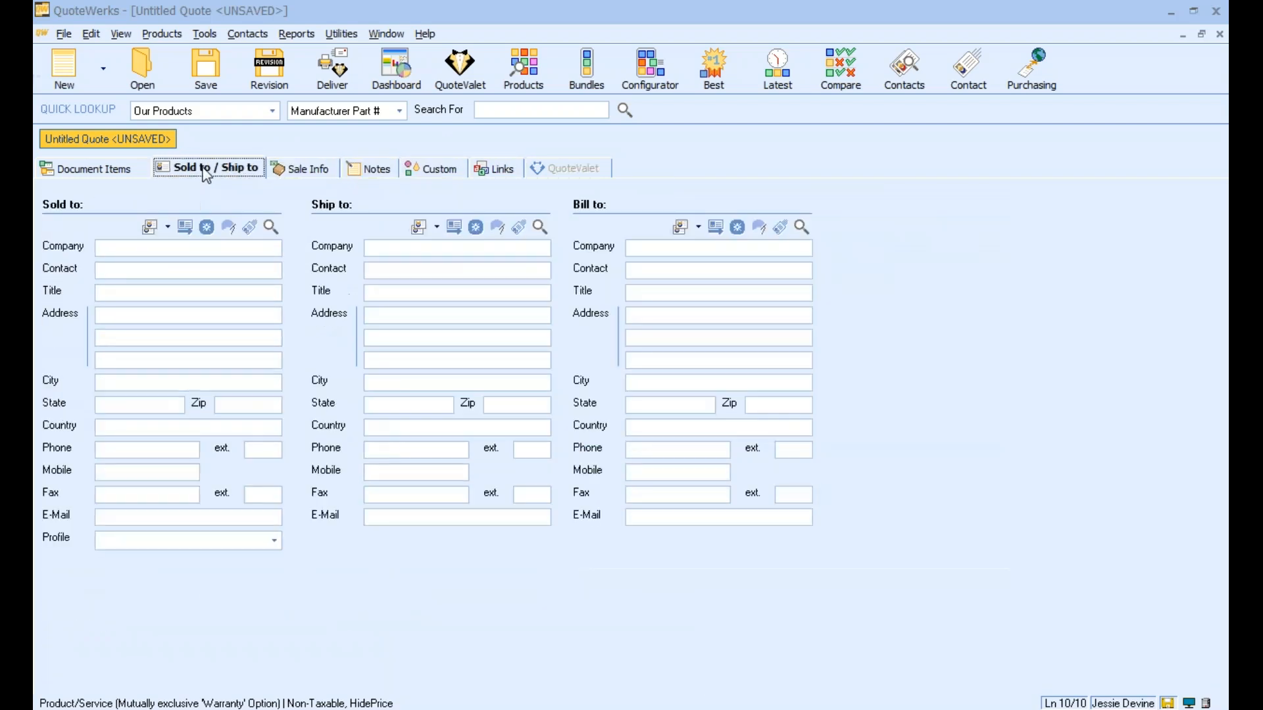
pyautogui.click(126, 170)
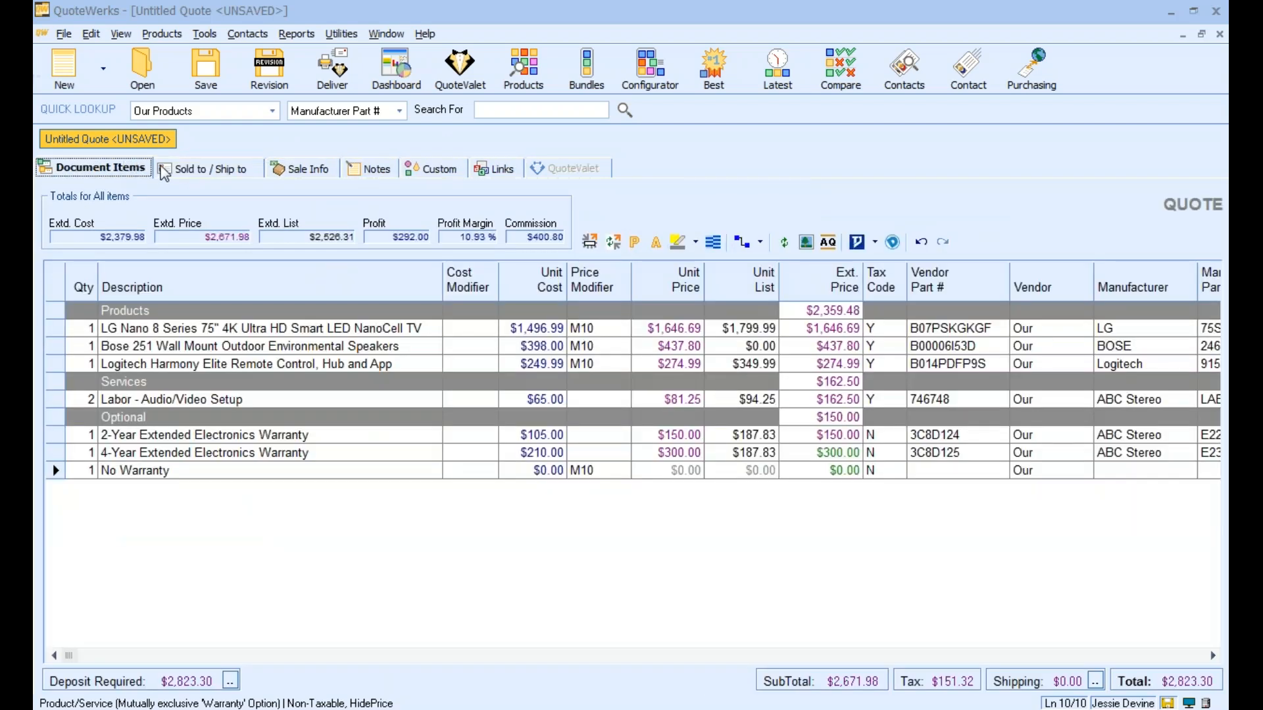
# Include 2020 Black Simple Cover.docx as the cover page in the quote's delivery package and place it above the layout
pyautogui.click(322, 71)
pyautogui.moveTo(409, 107); pyautogui.dragTo(392, 97)
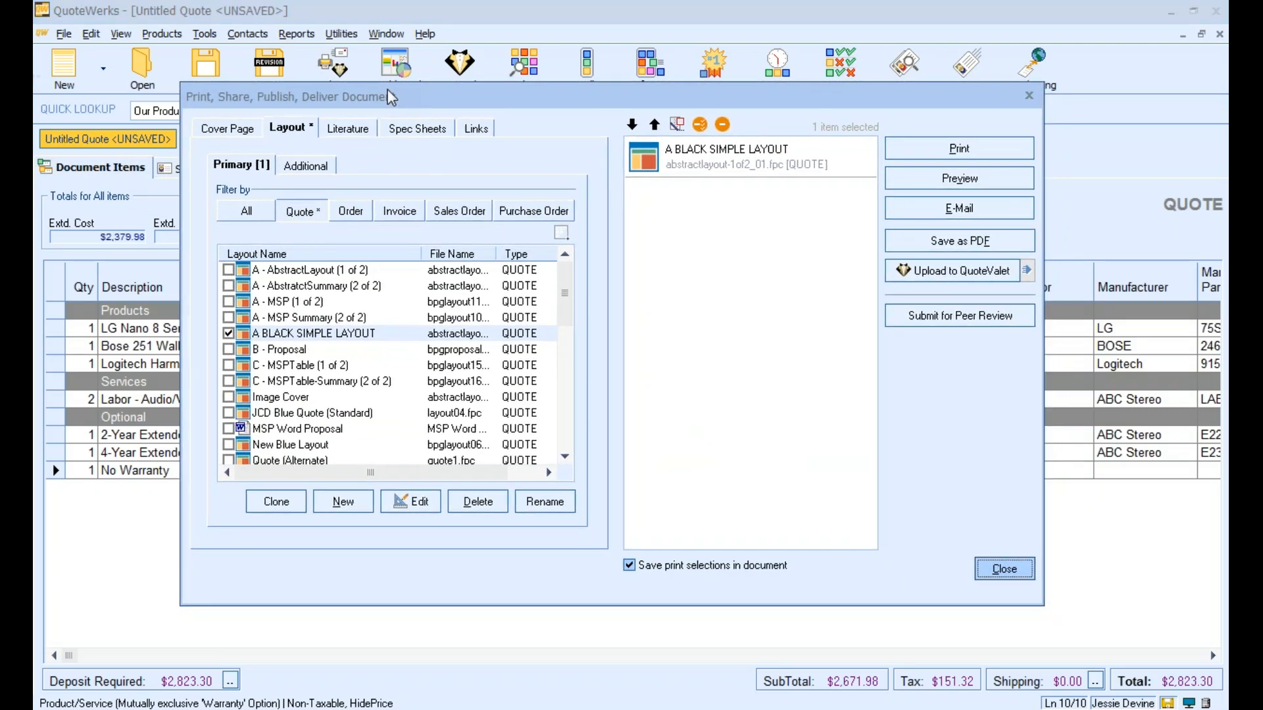
pyautogui.click(252, 130)
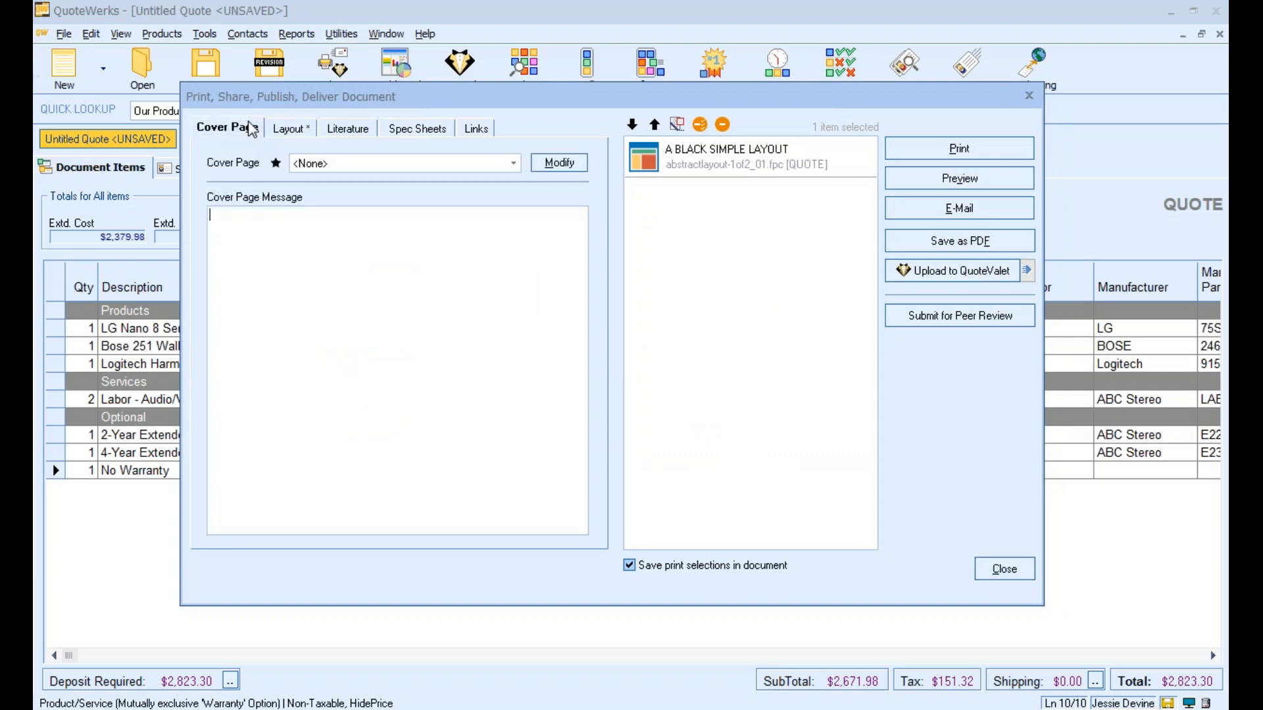
pyautogui.click(352, 164)
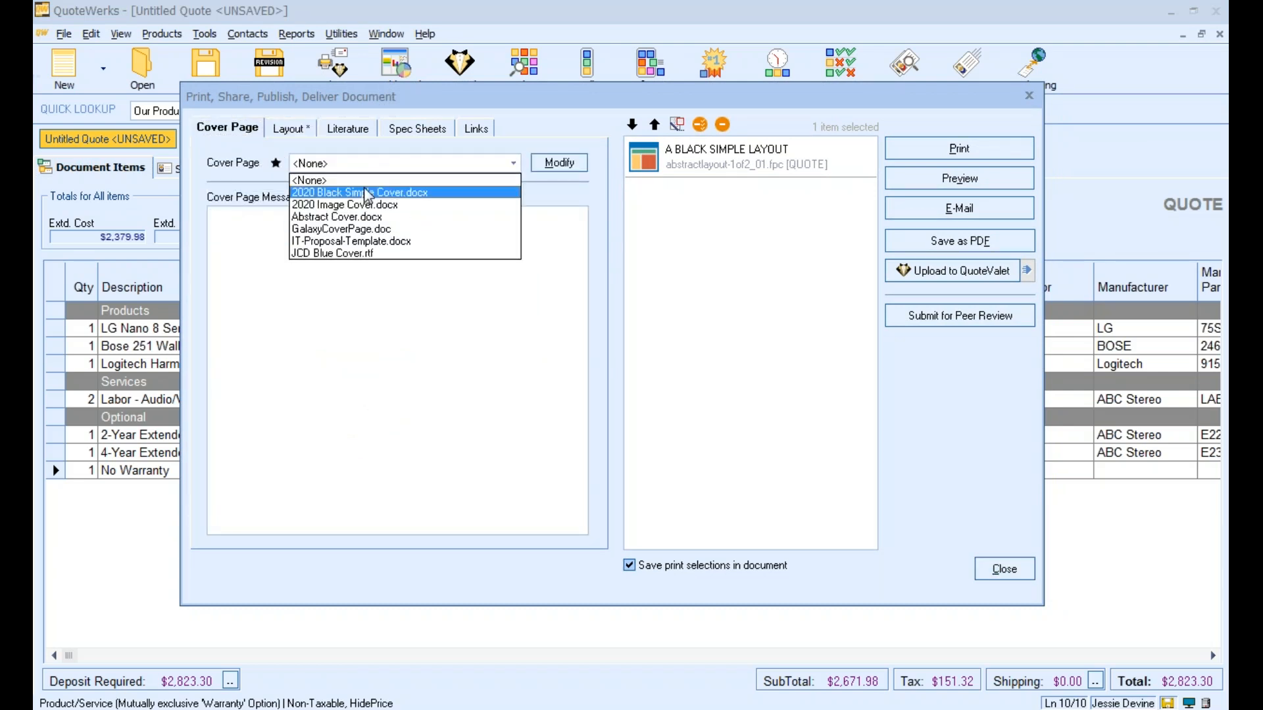
pyautogui.click(367, 193)
pyautogui.click(722, 197)
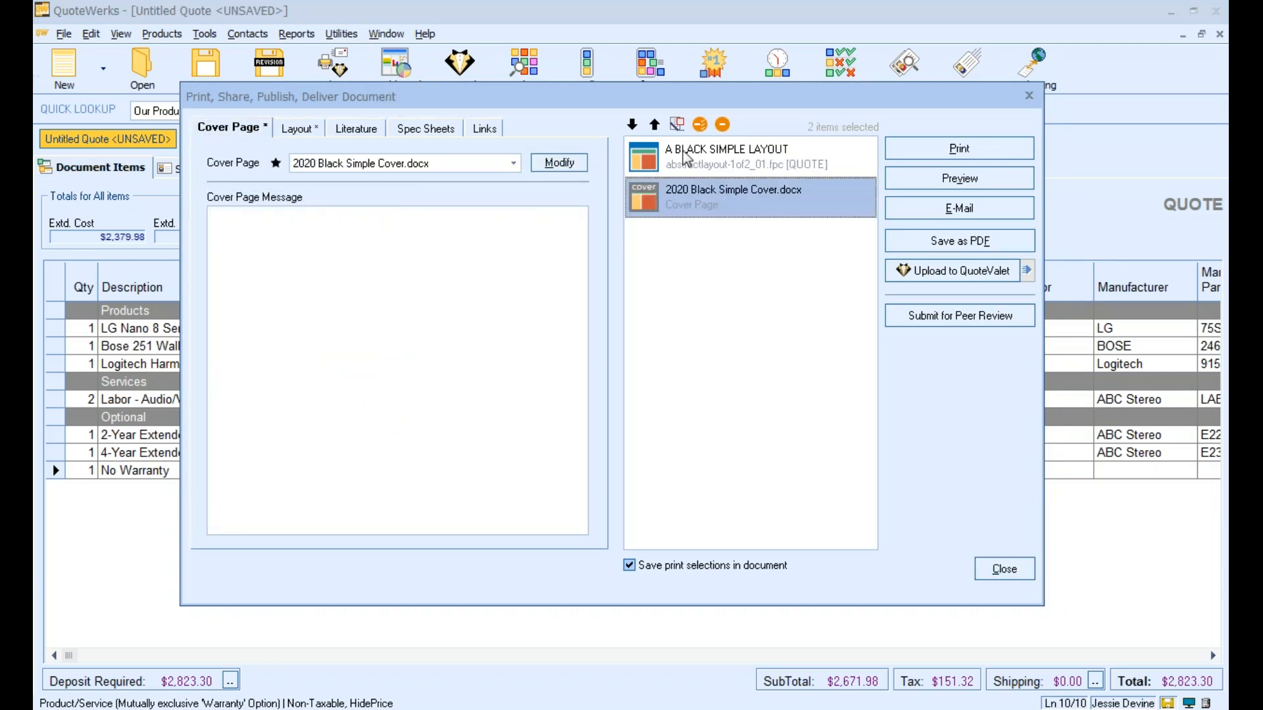
pyautogui.click(656, 125)
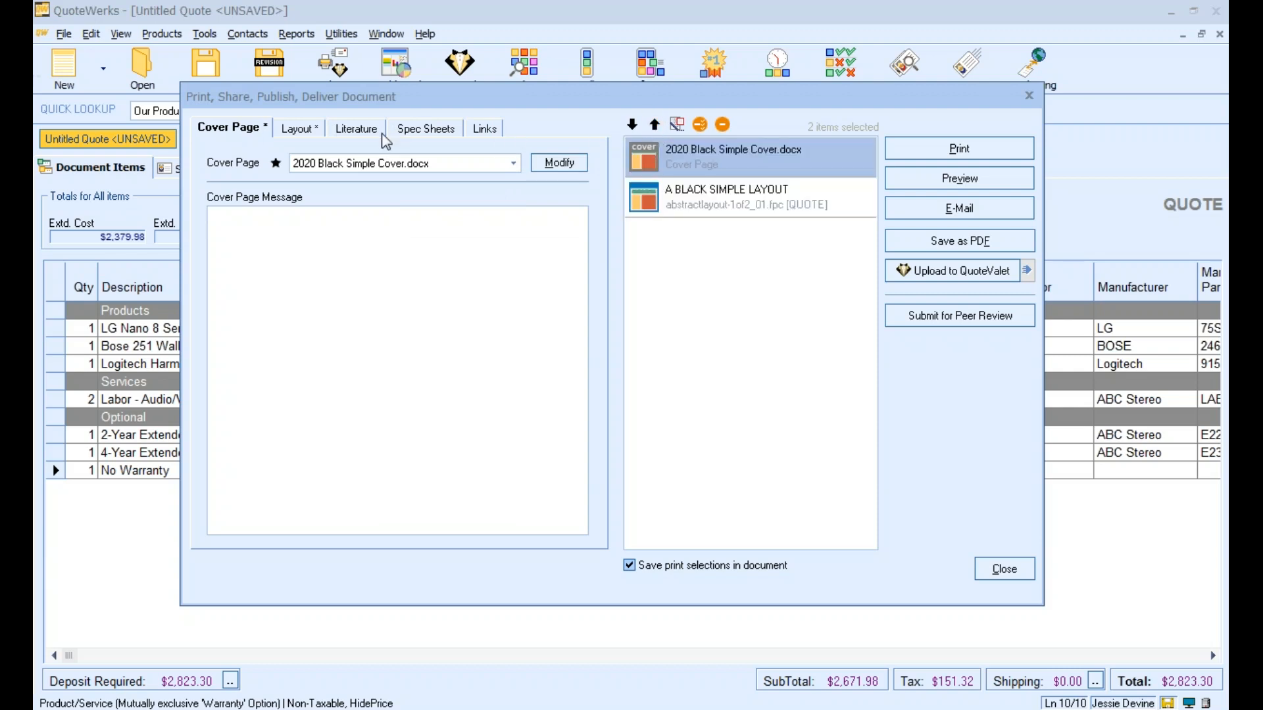
# Keep A BLACK SIMPLE LAYOUT as the primary layout and include the literature file 2020 Black Simple About Us.pdf
pyautogui.click(300, 129)
pyautogui.click(329, 335)
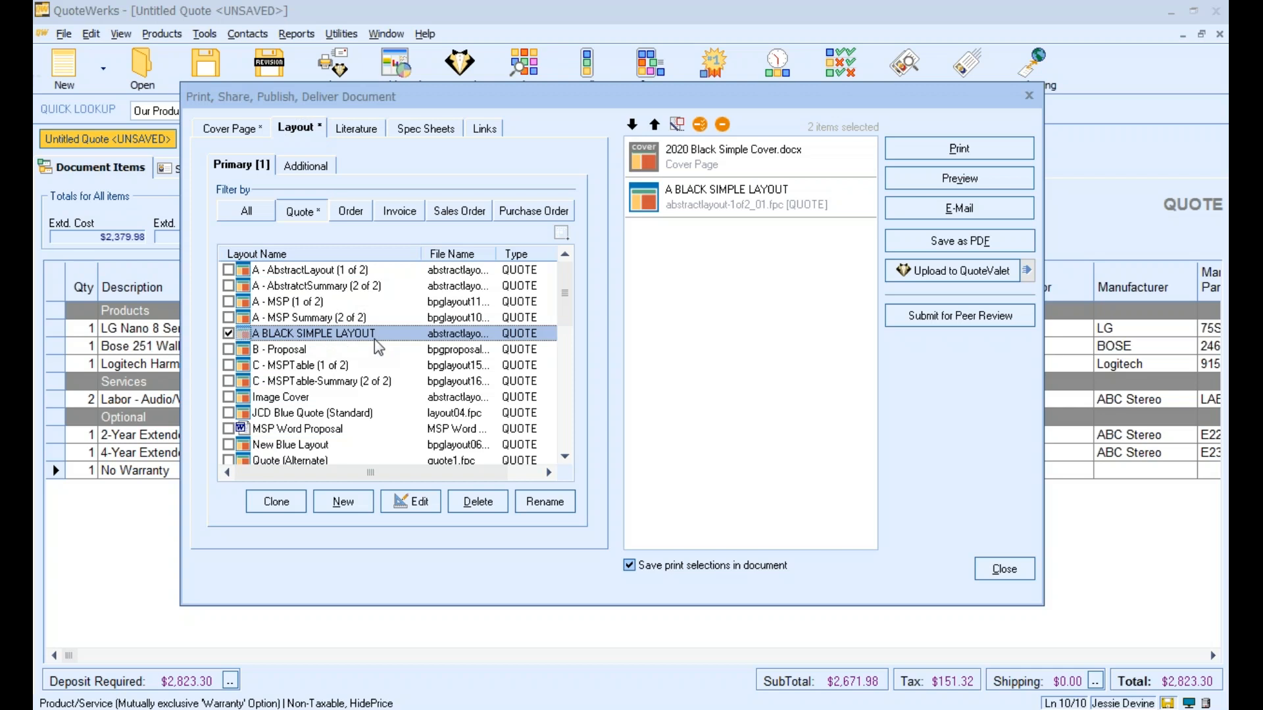
pyautogui.click(356, 130)
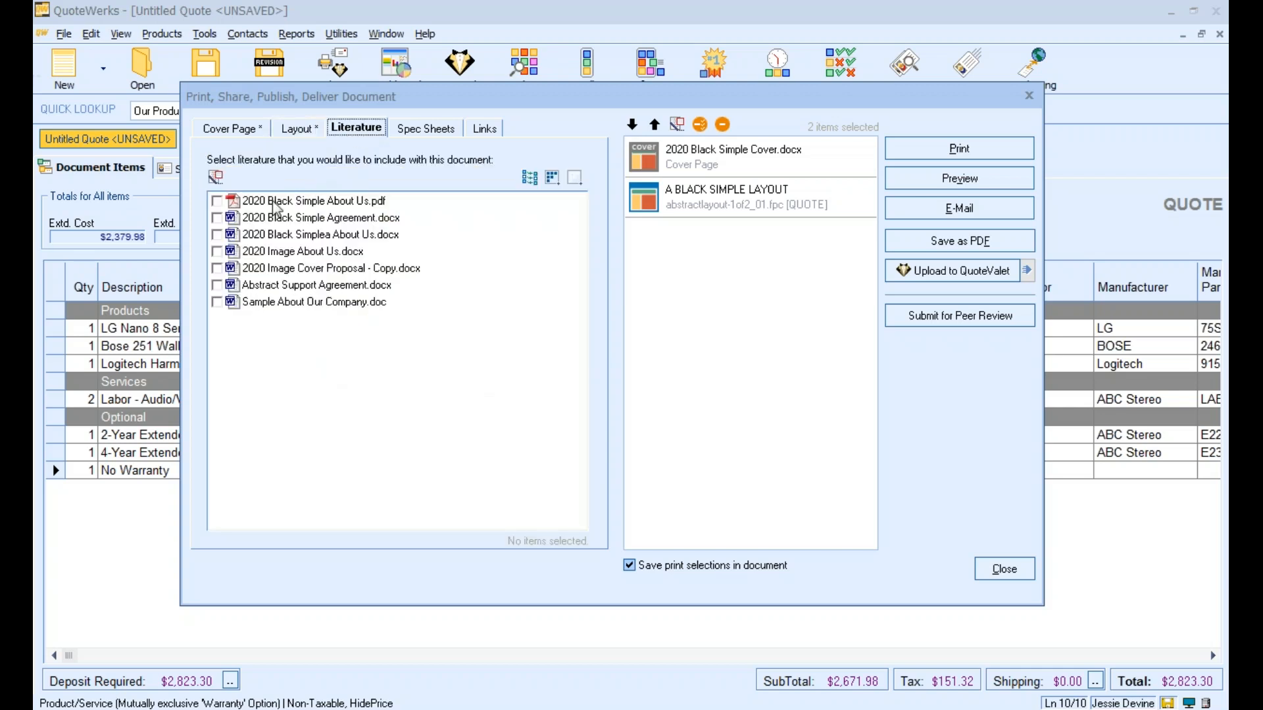
pyautogui.click(217, 200)
# Check the spec sheets and include the linked LG Electronics PDF in the delivery package
pyautogui.click(433, 132)
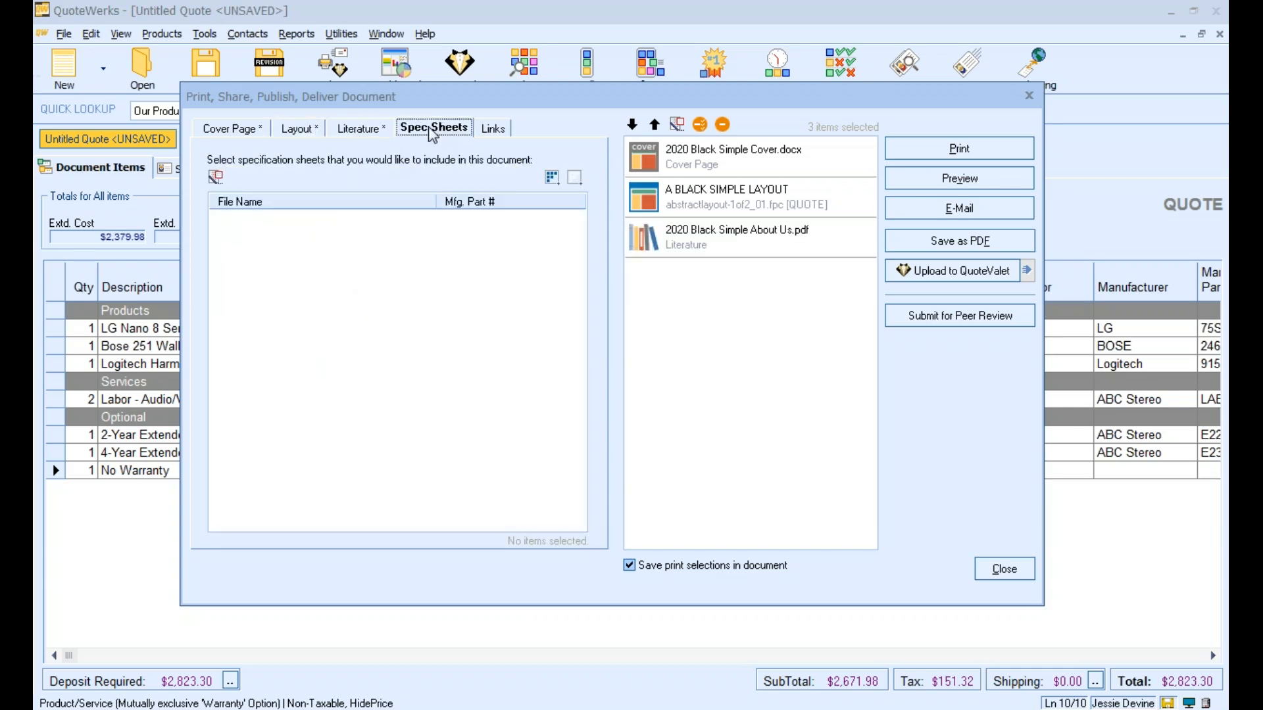
pyautogui.click(493, 130)
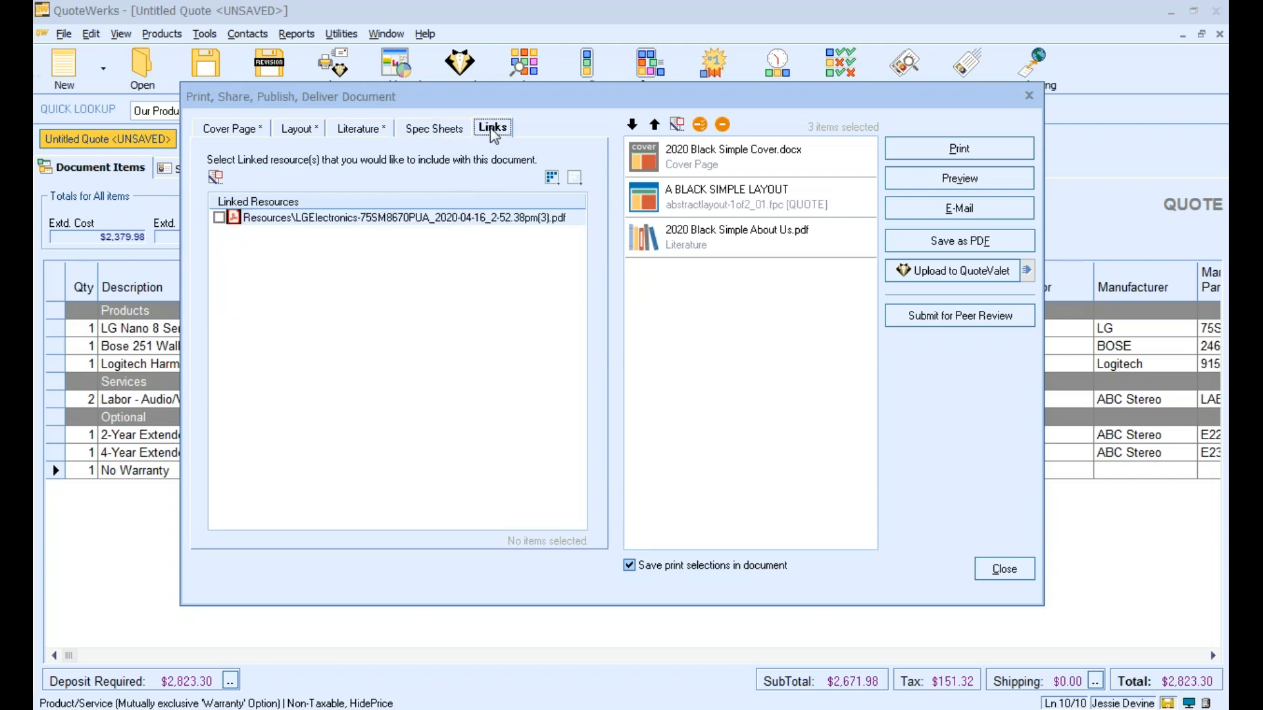
pyautogui.click(220, 218)
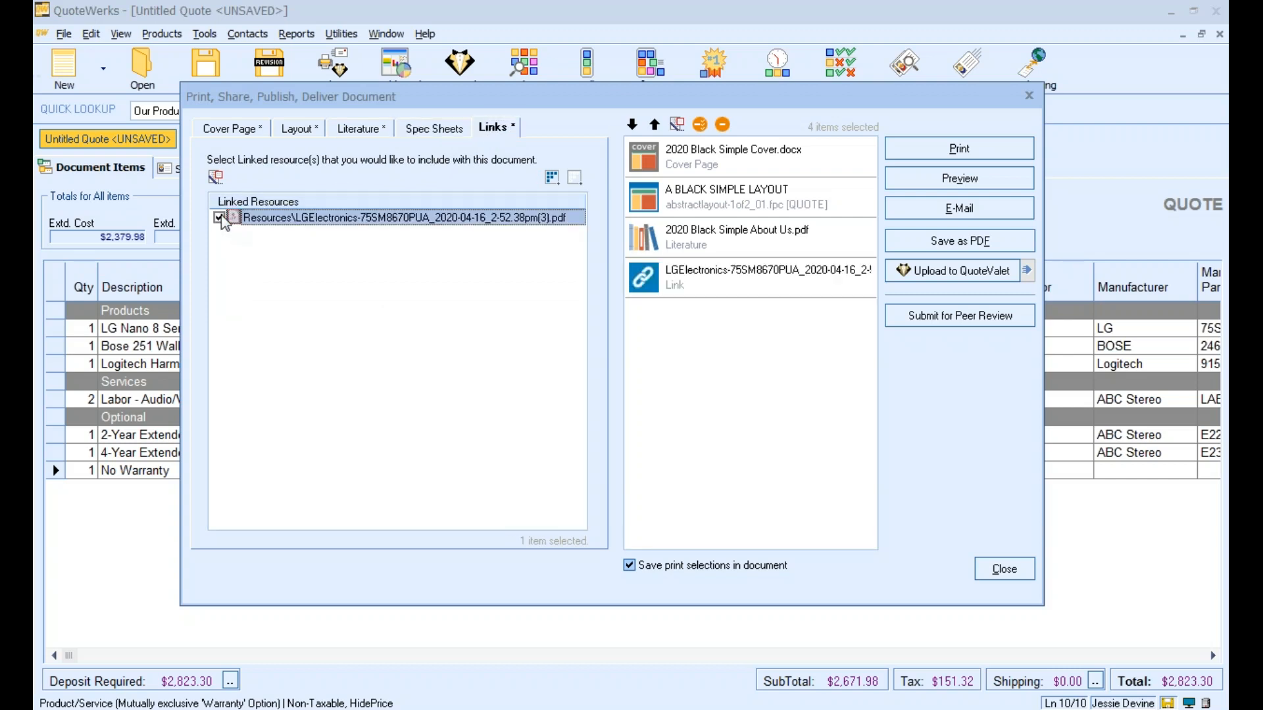
# Preview the assembled delivery package, check its cover letter, quote and About Us pages, and close the preview
pyautogui.moveTo(695, 106); pyautogui.dragTo(615, 75)
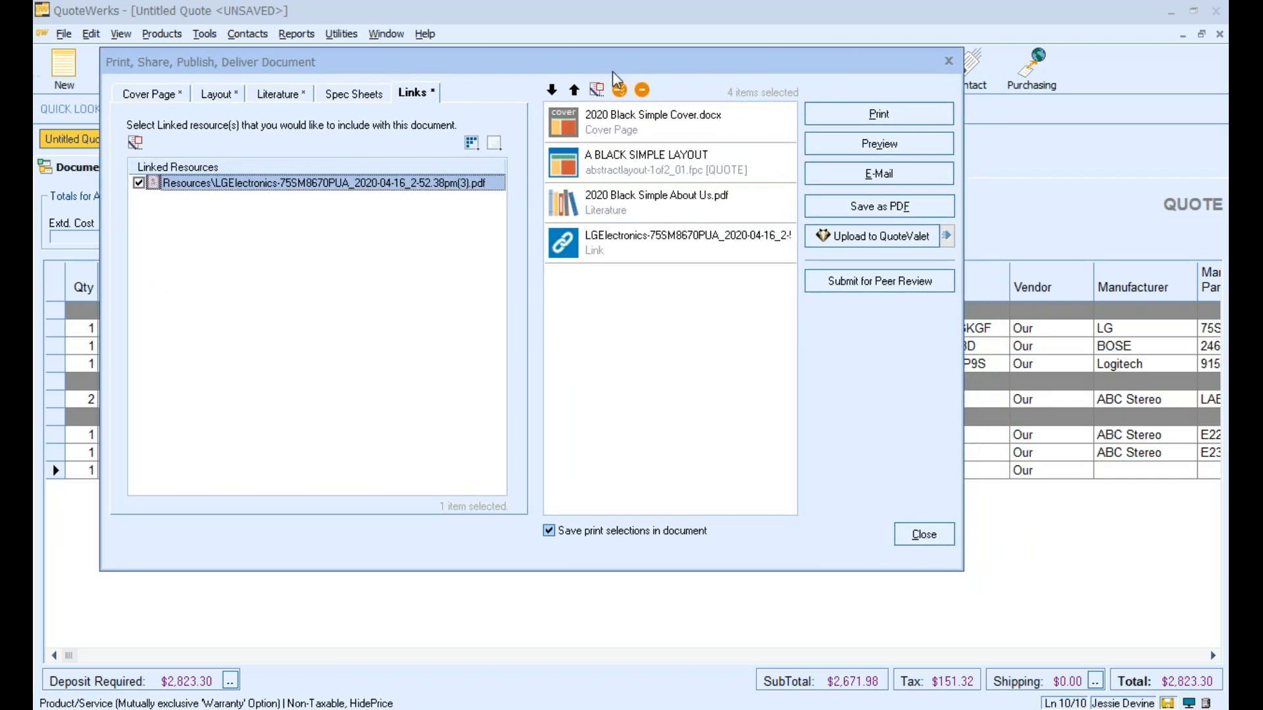
pyautogui.click(839, 150)
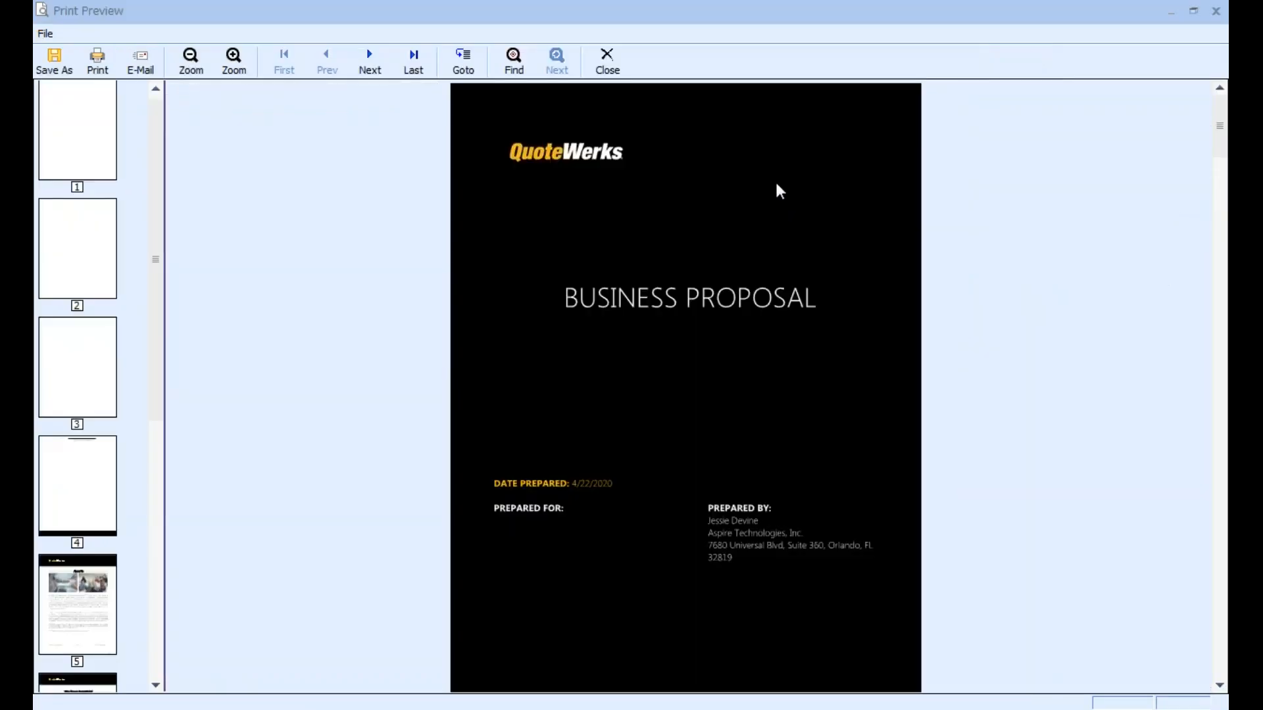
pyautogui.click(88, 254)
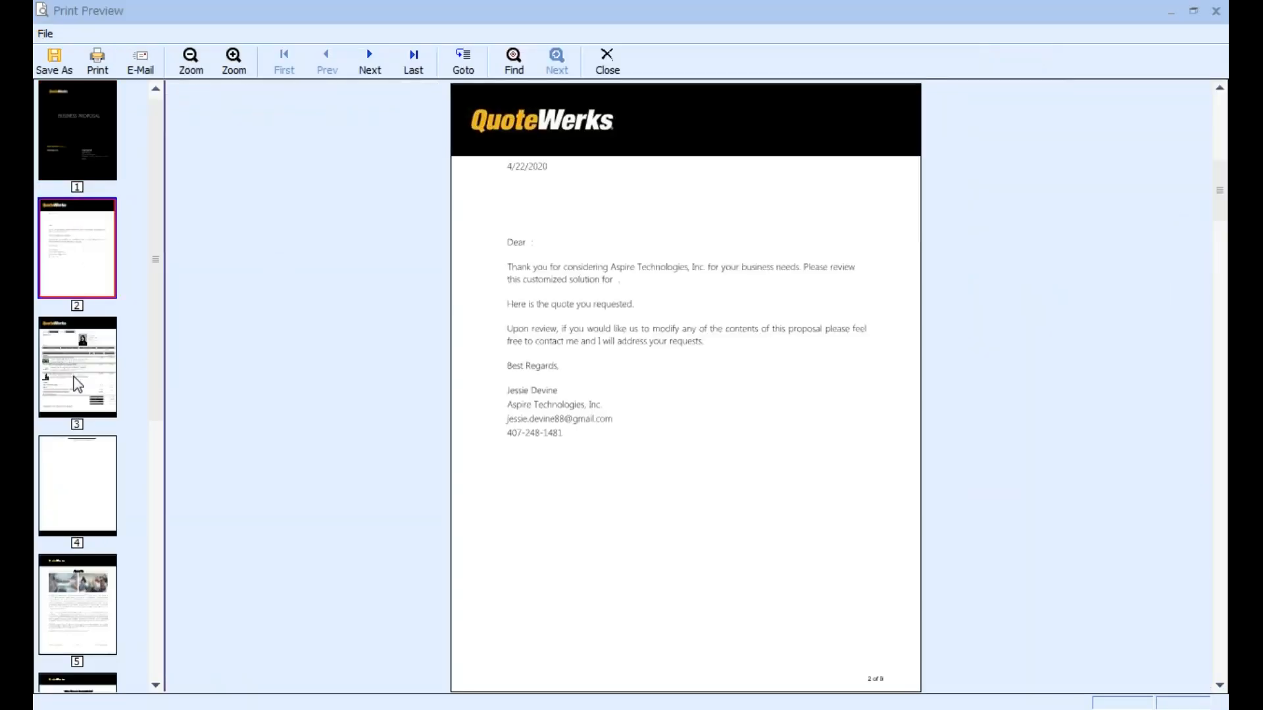
pyautogui.click(99, 376)
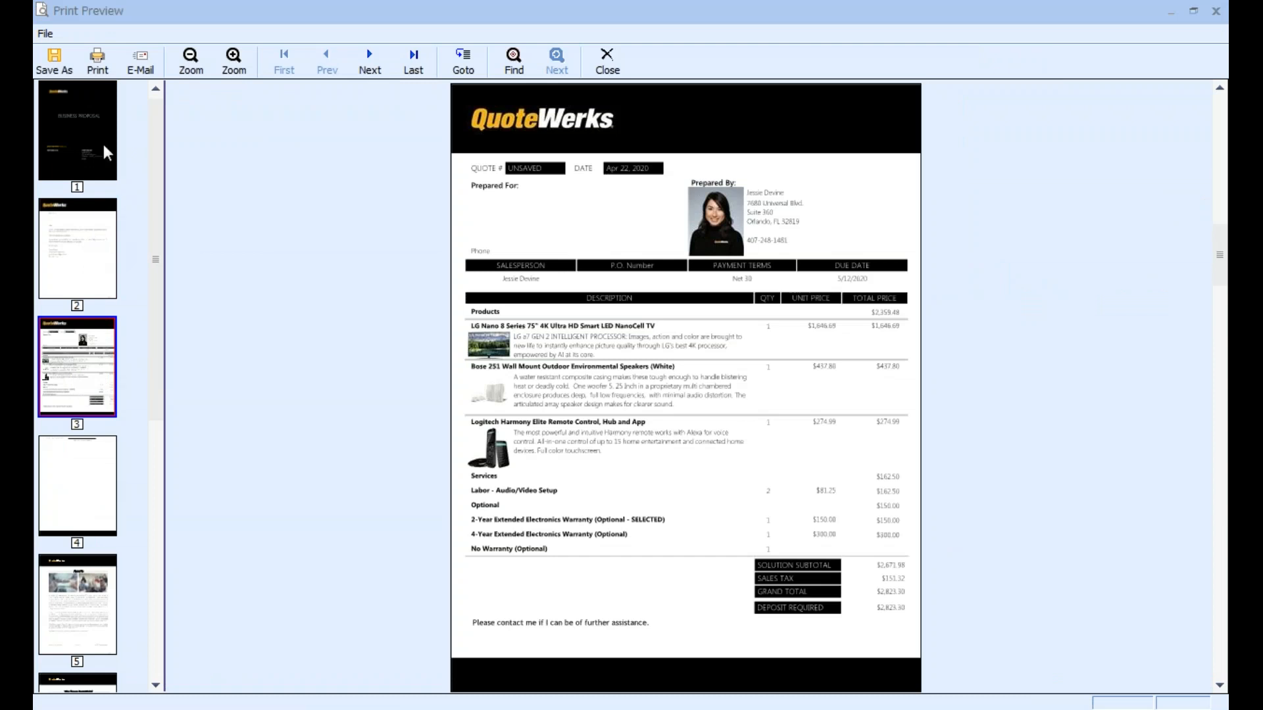
pyautogui.doubleClick(534, 15)
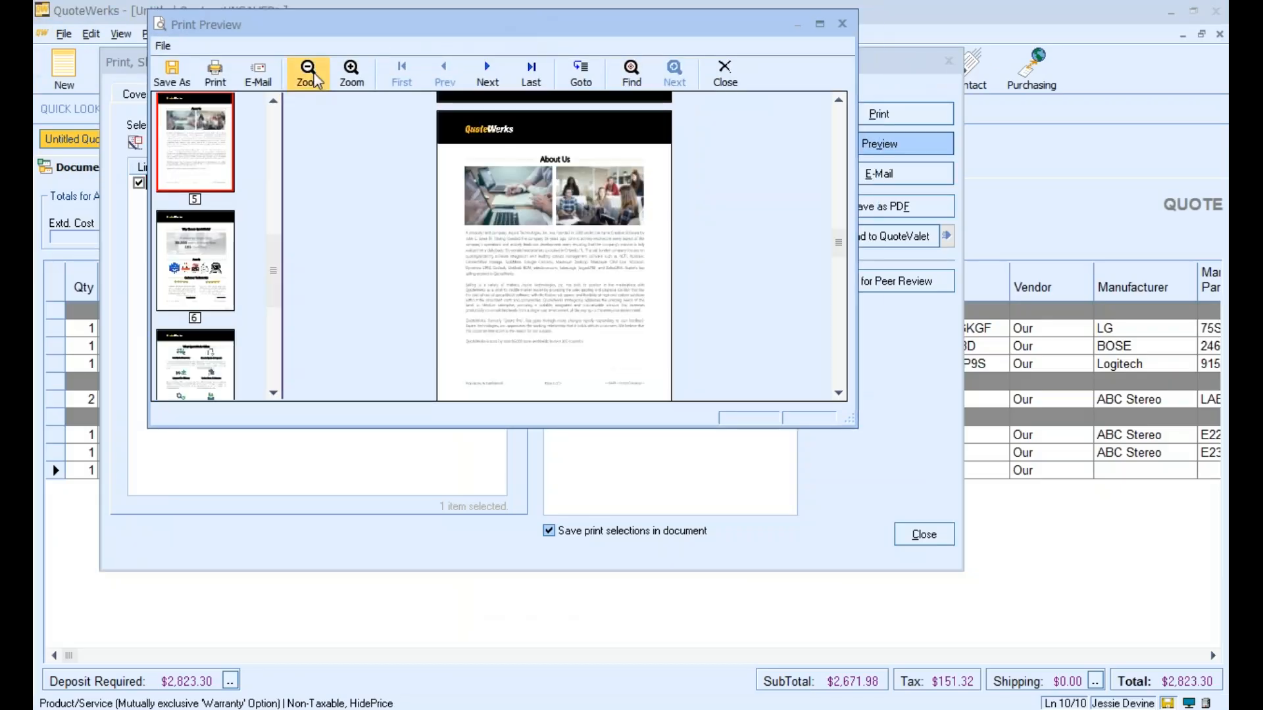
pyautogui.click(835, 28)
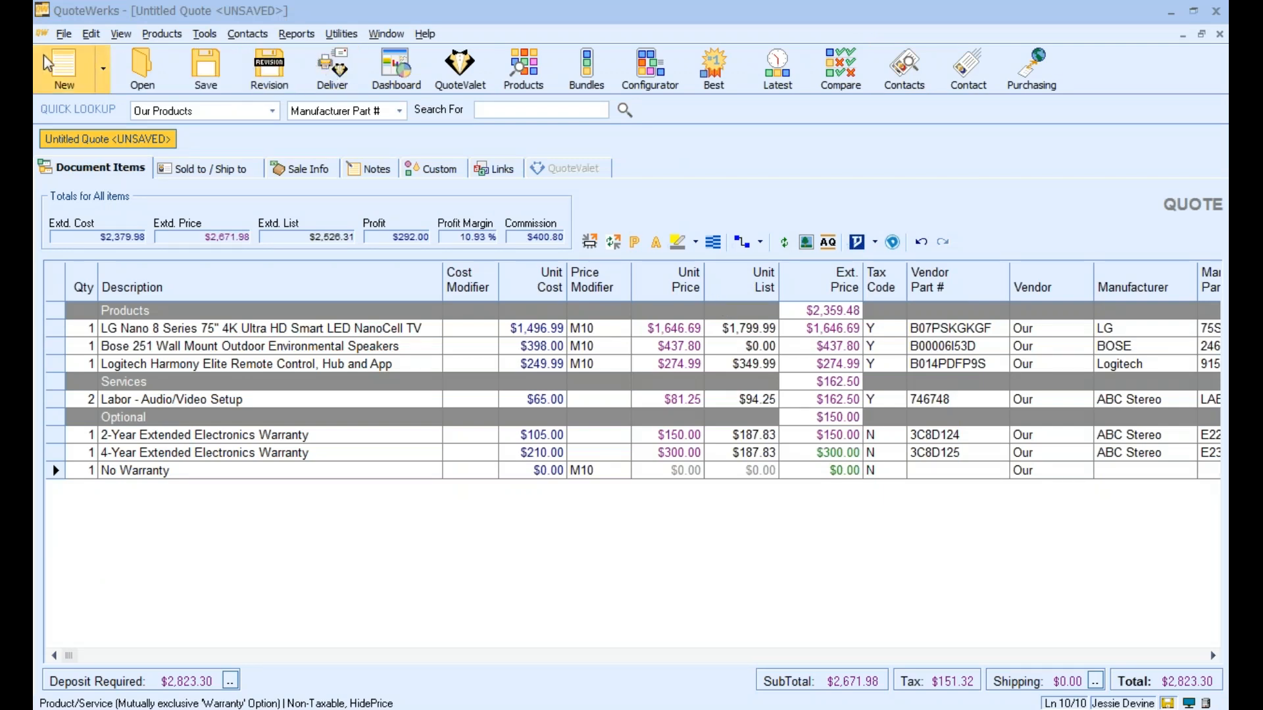
# Save the quote as a document template named TV Speaker Set 2020 and close the template
pyautogui.click(62, 36)
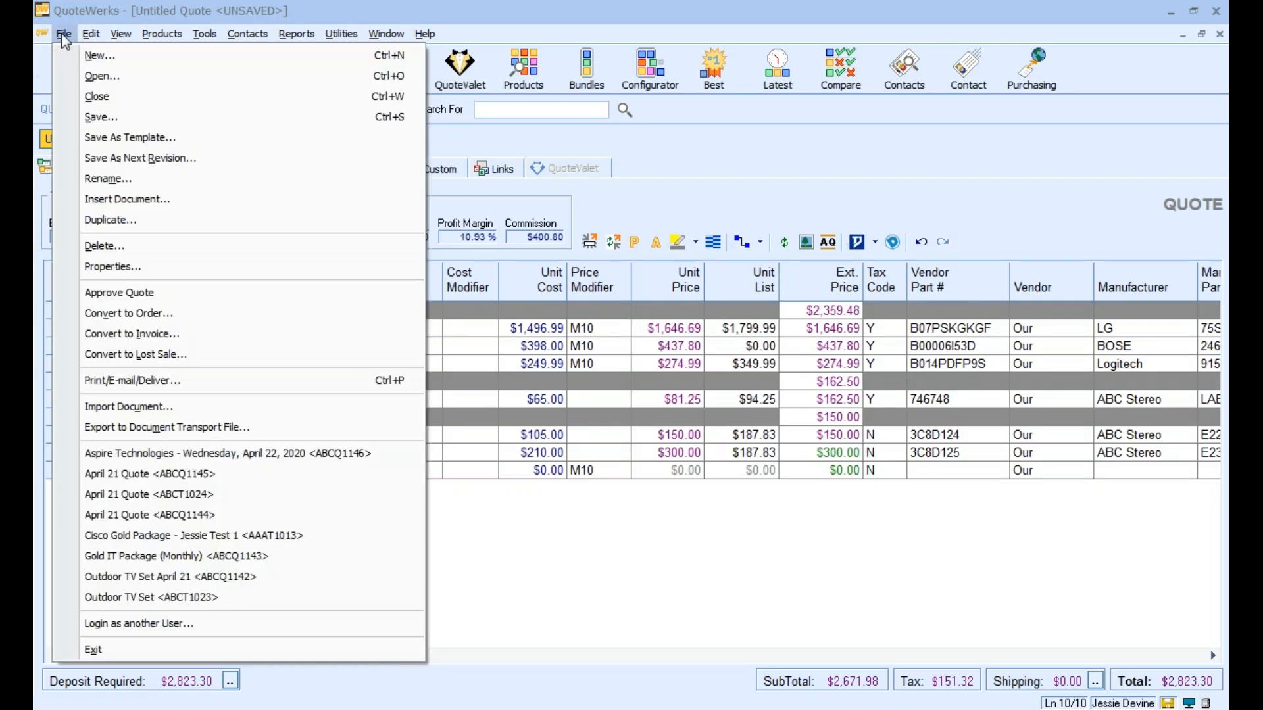
pyautogui.click(110, 138)
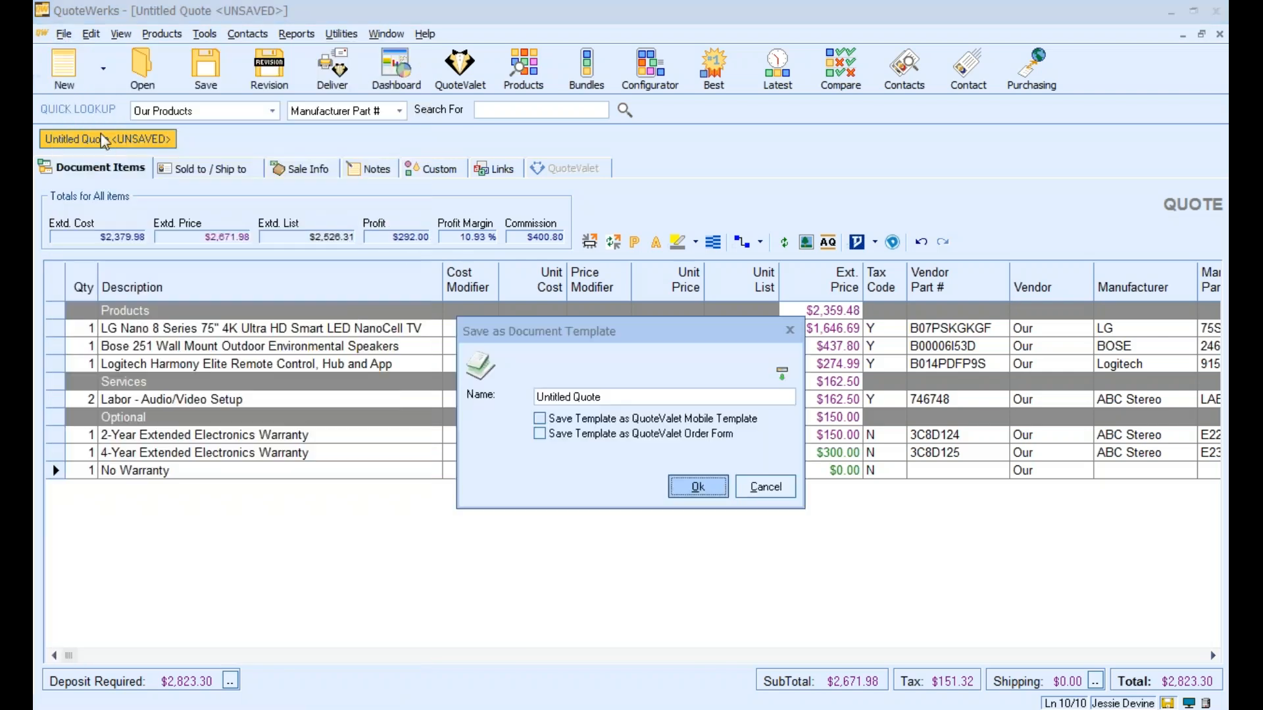
pyautogui.moveTo(641, 328); pyautogui.dragTo(628, 224)
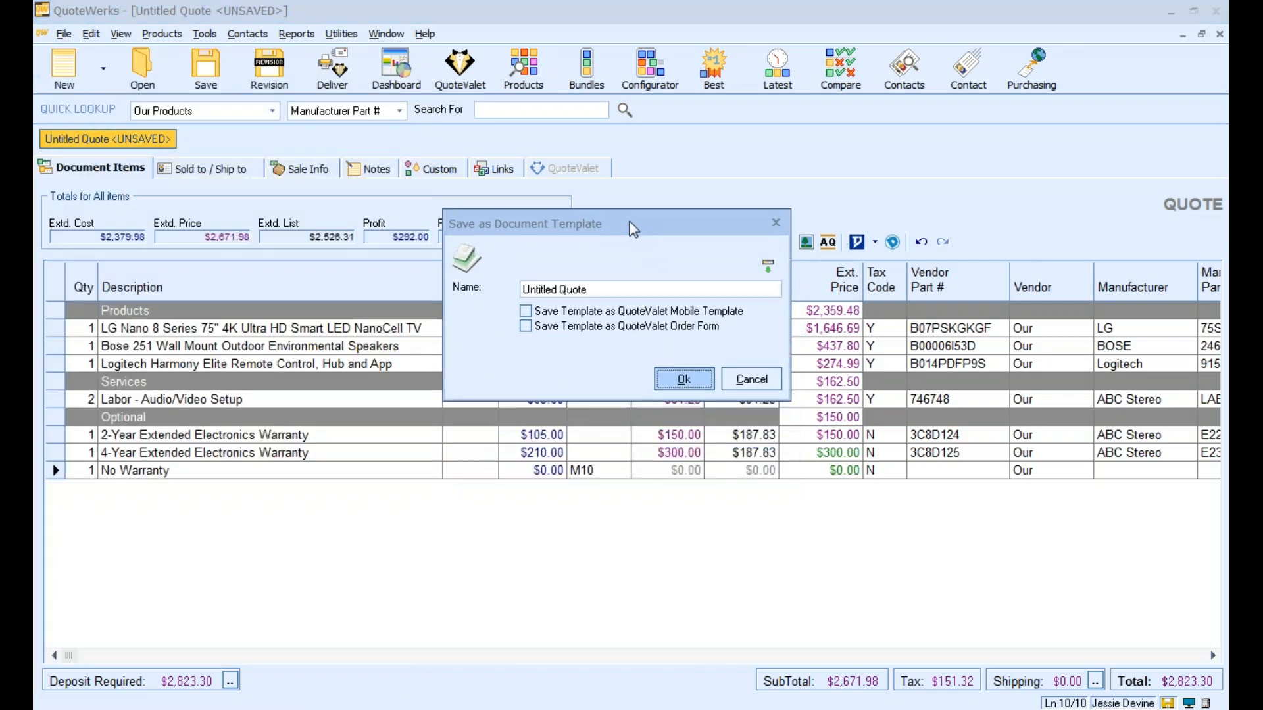
pyautogui.click(581, 289)
pyautogui.moveTo(581, 290); pyautogui.dragTo(482, 296)
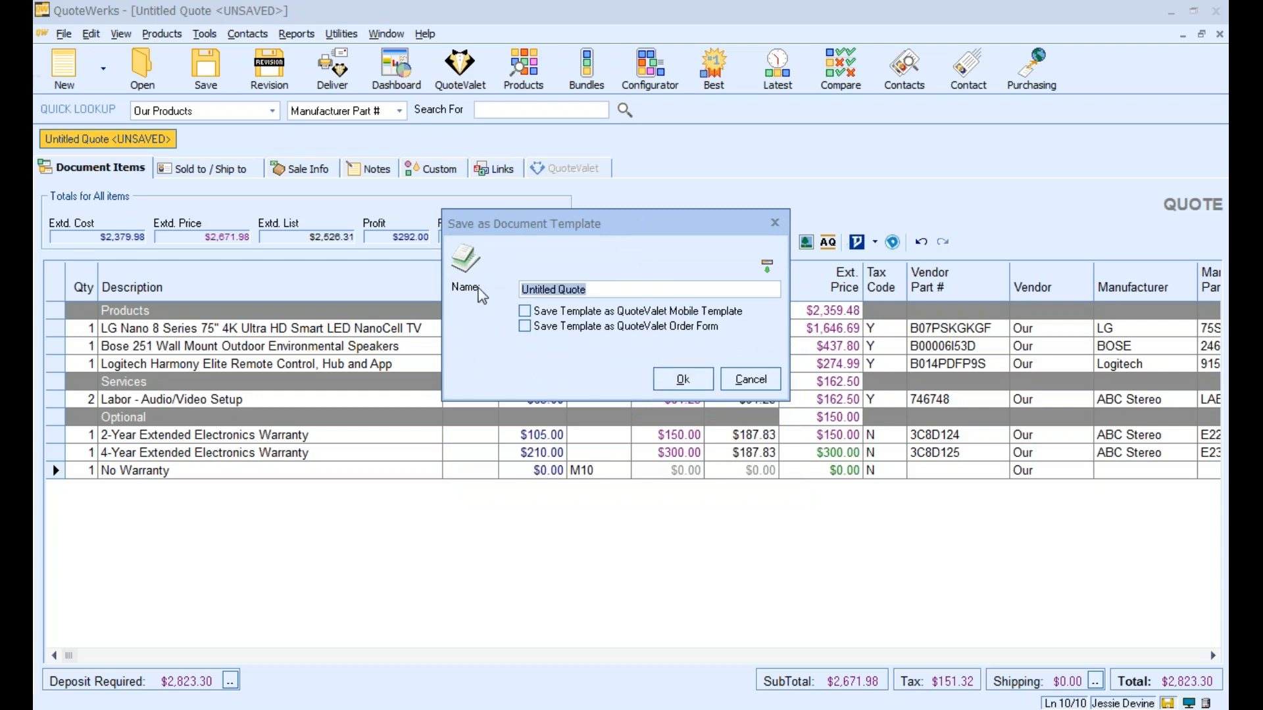
pyautogui.write('TV Speaker Set 2020')
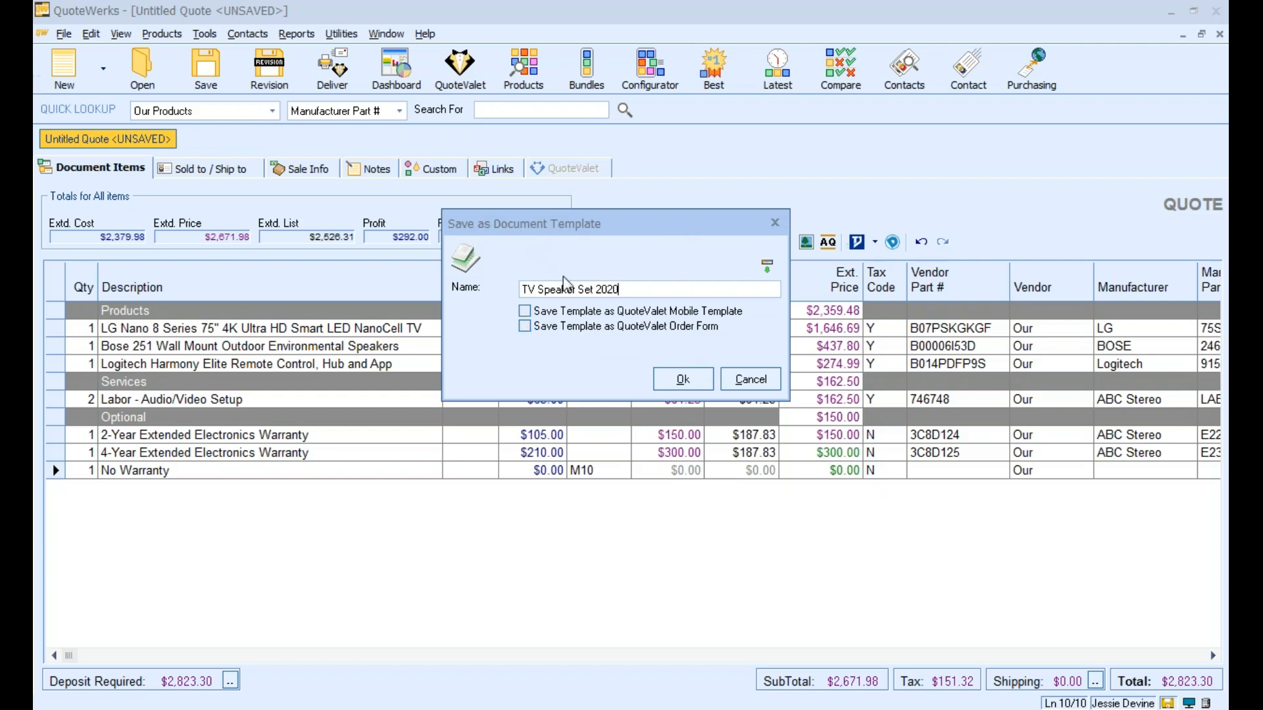
pyautogui.click(684, 374)
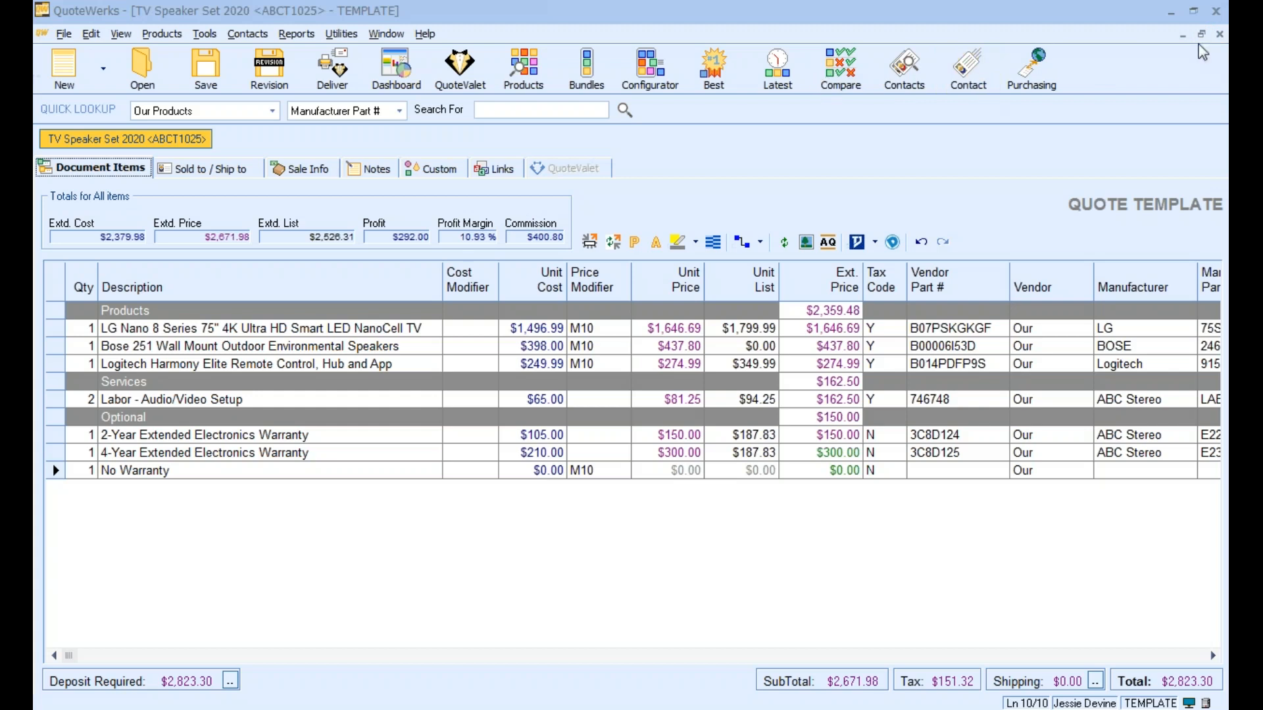
pyautogui.click(1219, 34)
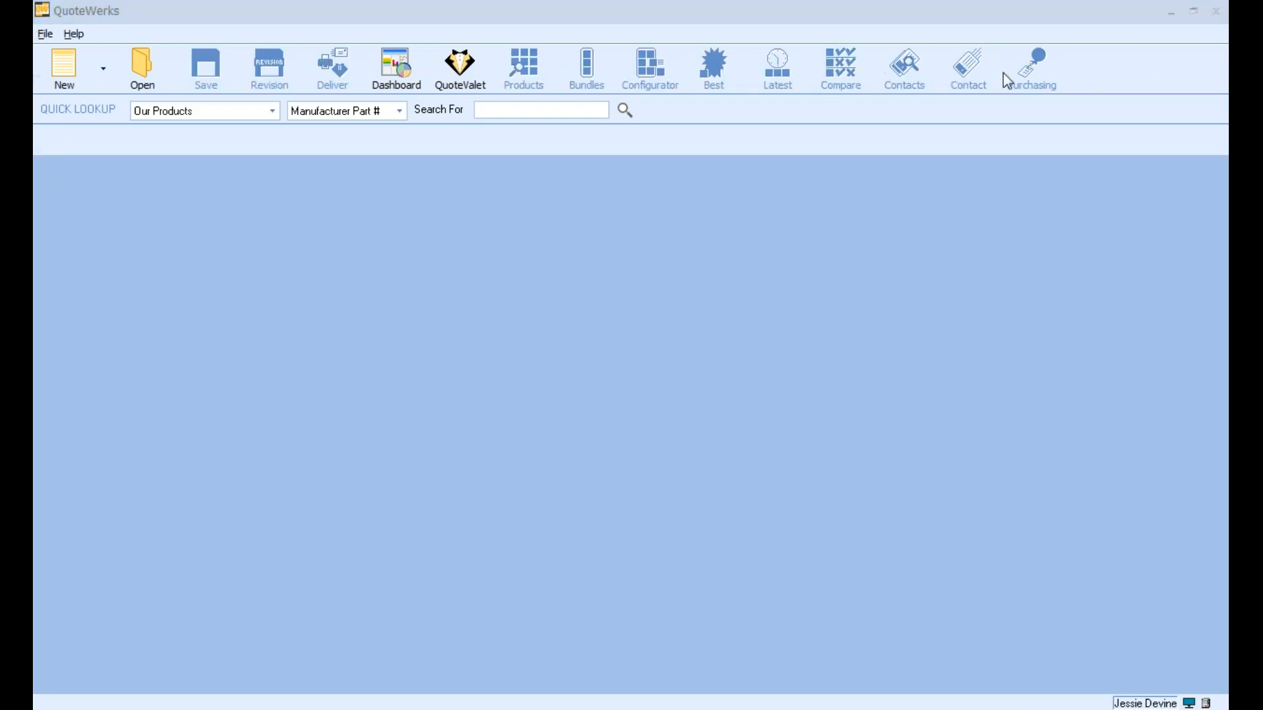
# Locate TV Speaker Set 2020 among the templates offered for a new document, and leave without creating one
pyautogui.click(103, 73)
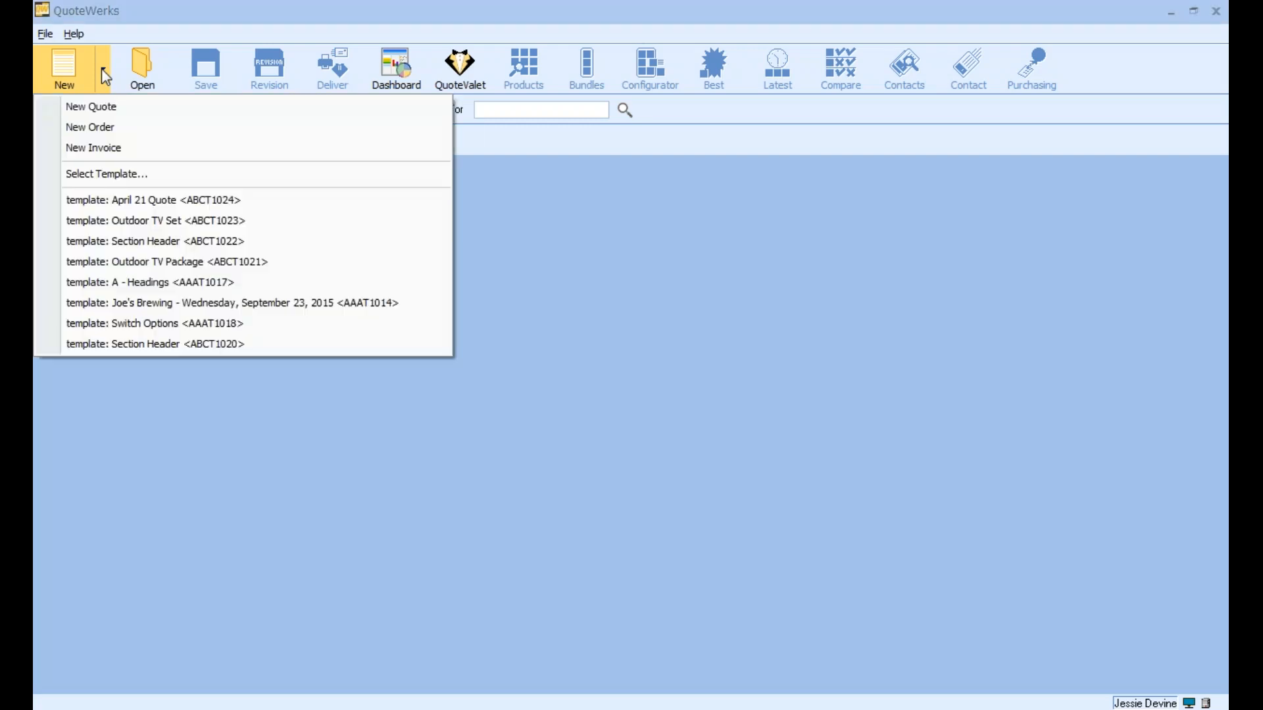
pyautogui.click(111, 174)
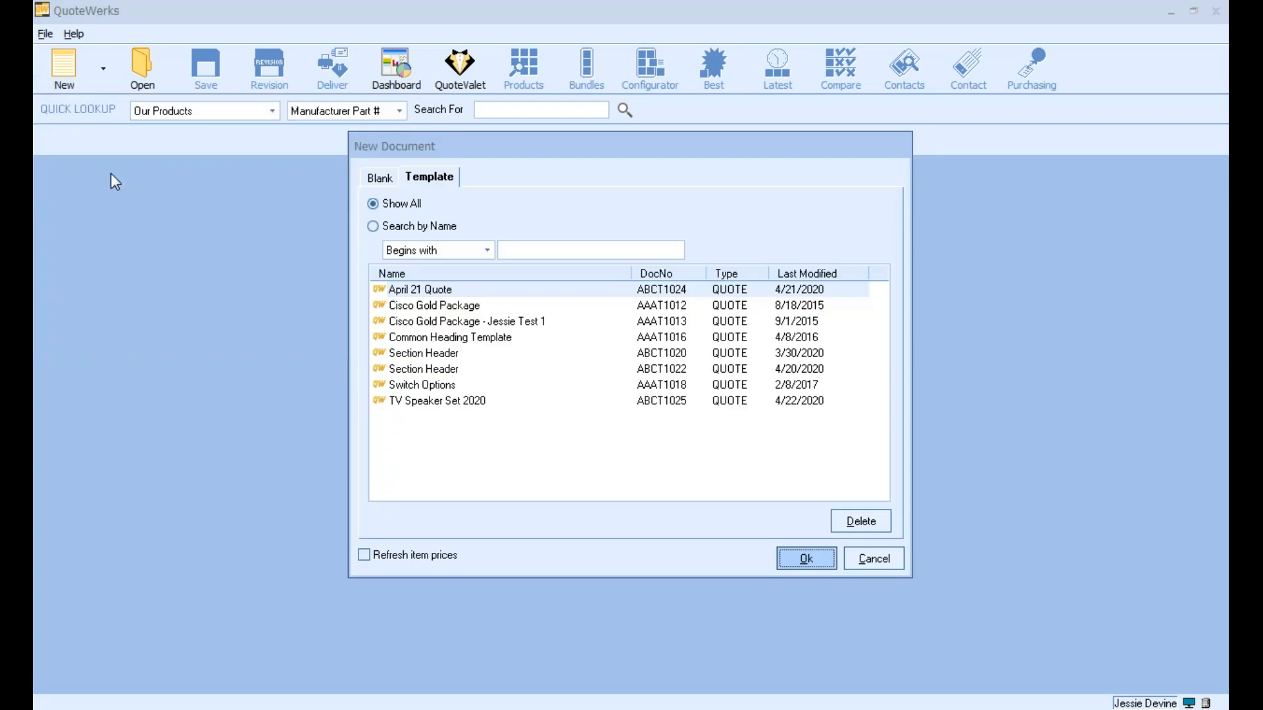
pyautogui.click(441, 288)
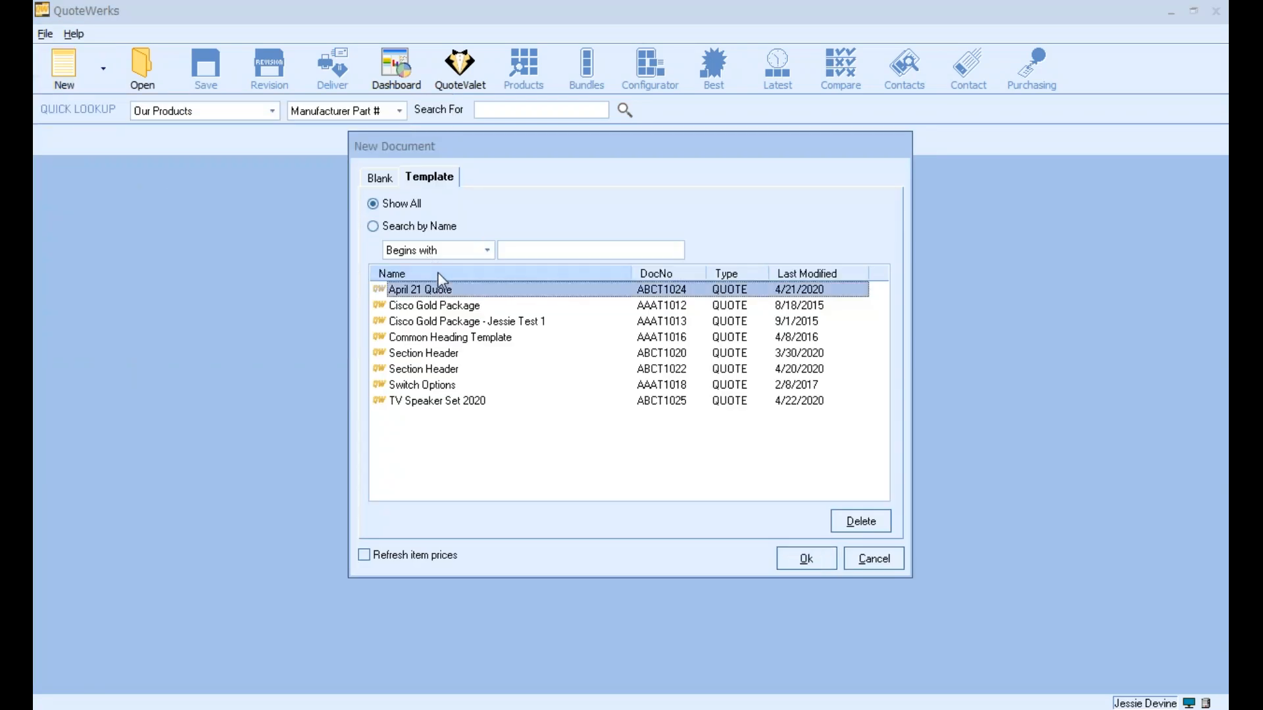
pyautogui.click(459, 402)
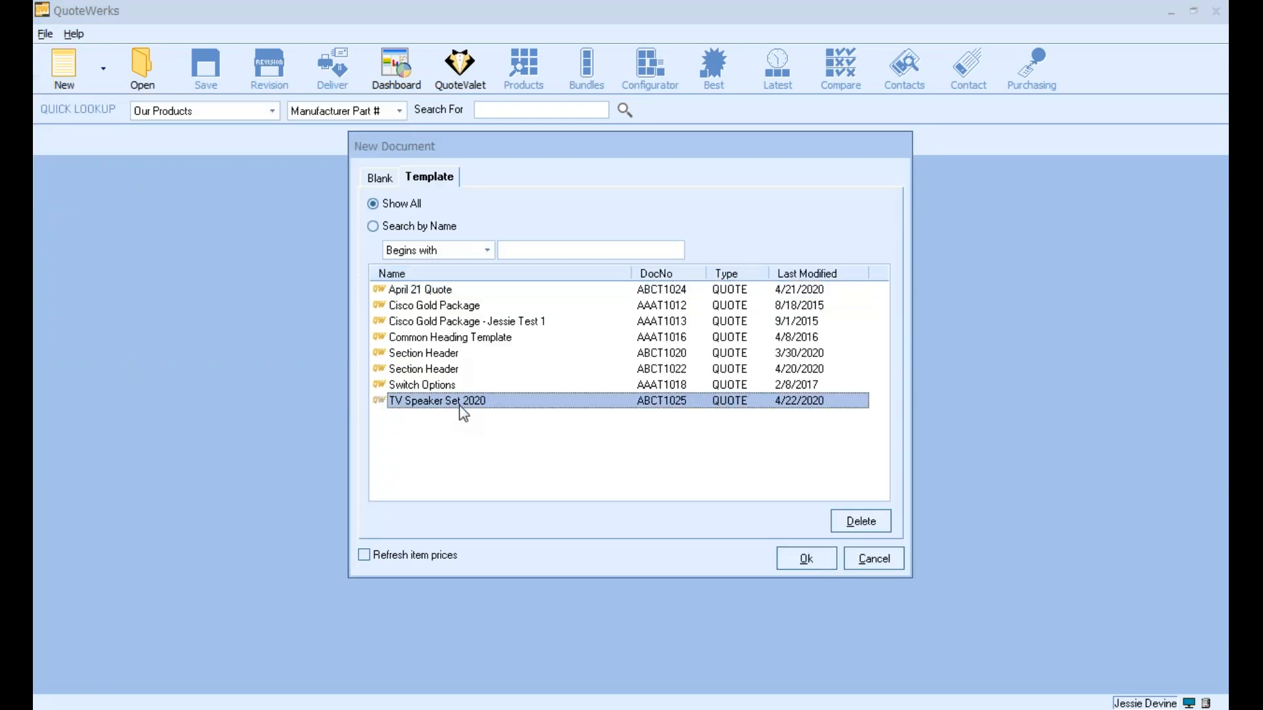
pyautogui.moveTo(670, 156); pyautogui.dragTo(421, 174)
pyautogui.click(609, 570)
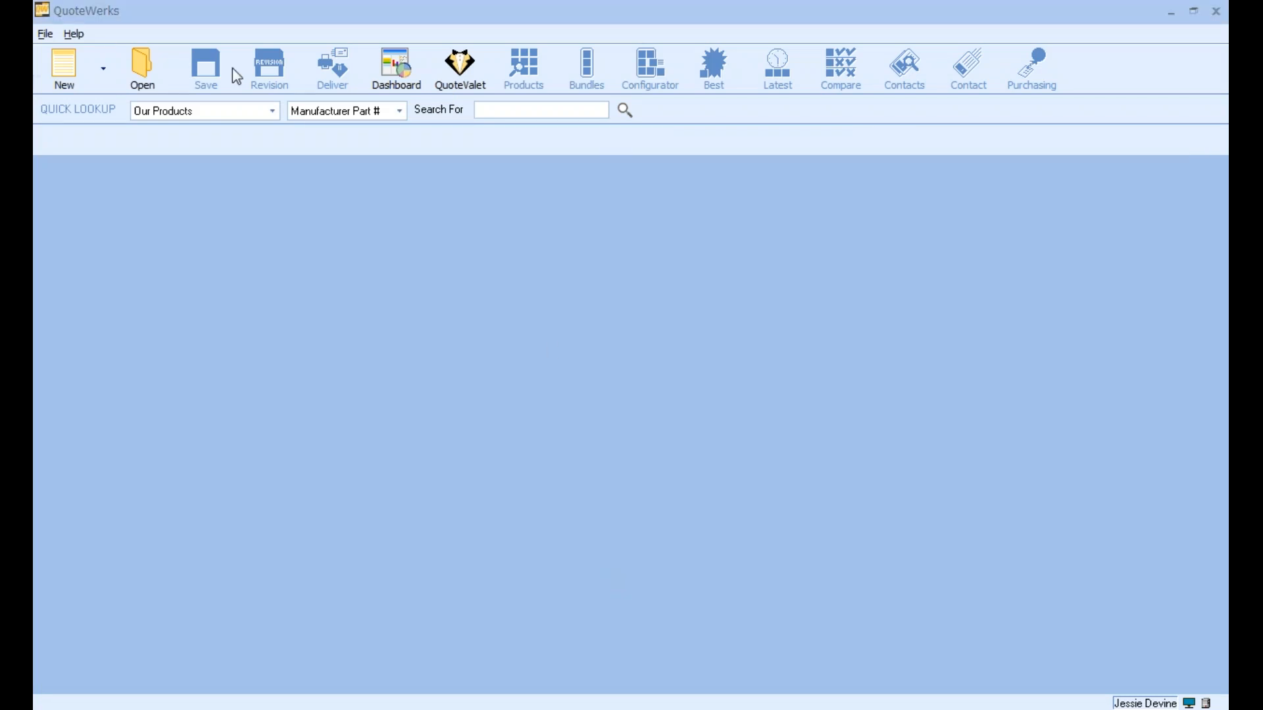
# Bring up the New Document template list once more, check the available templates and cancel
pyautogui.click(45, 34)
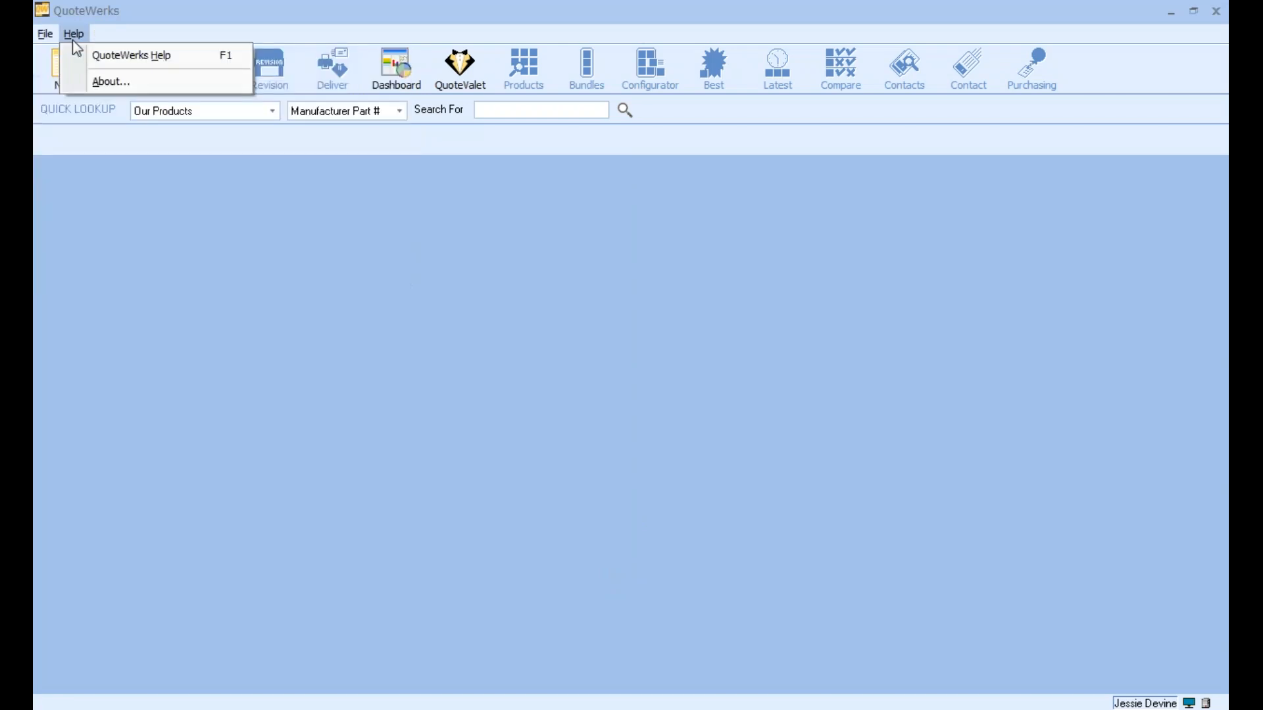
pyautogui.click(72, 37)
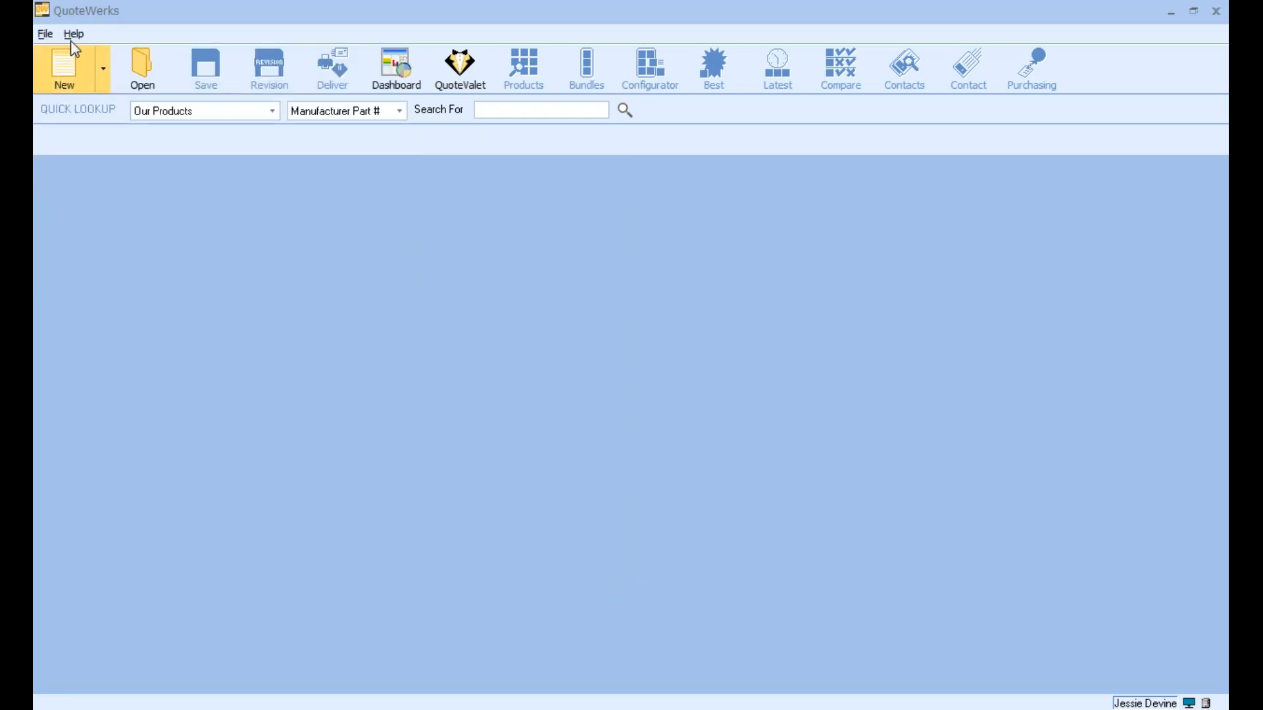
pyautogui.click(45, 34)
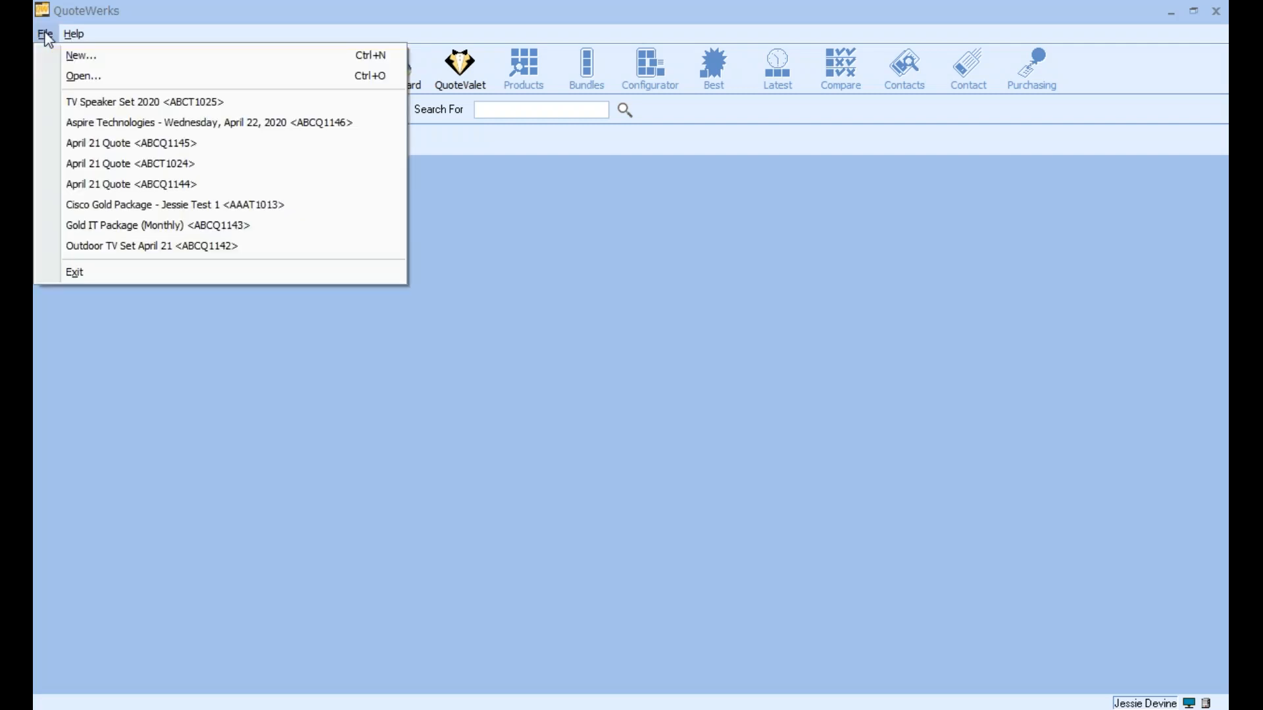
pyautogui.click(49, 56)
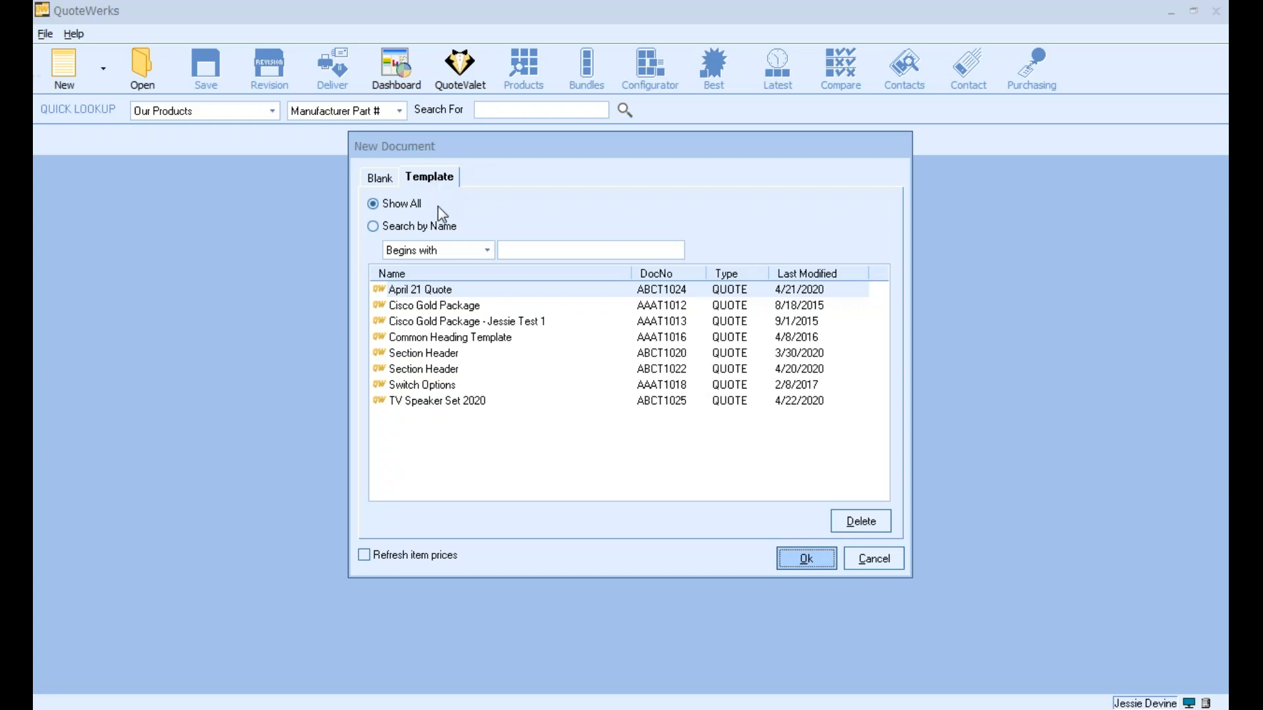
pyautogui.moveTo(607, 146); pyautogui.dragTo(418, 138)
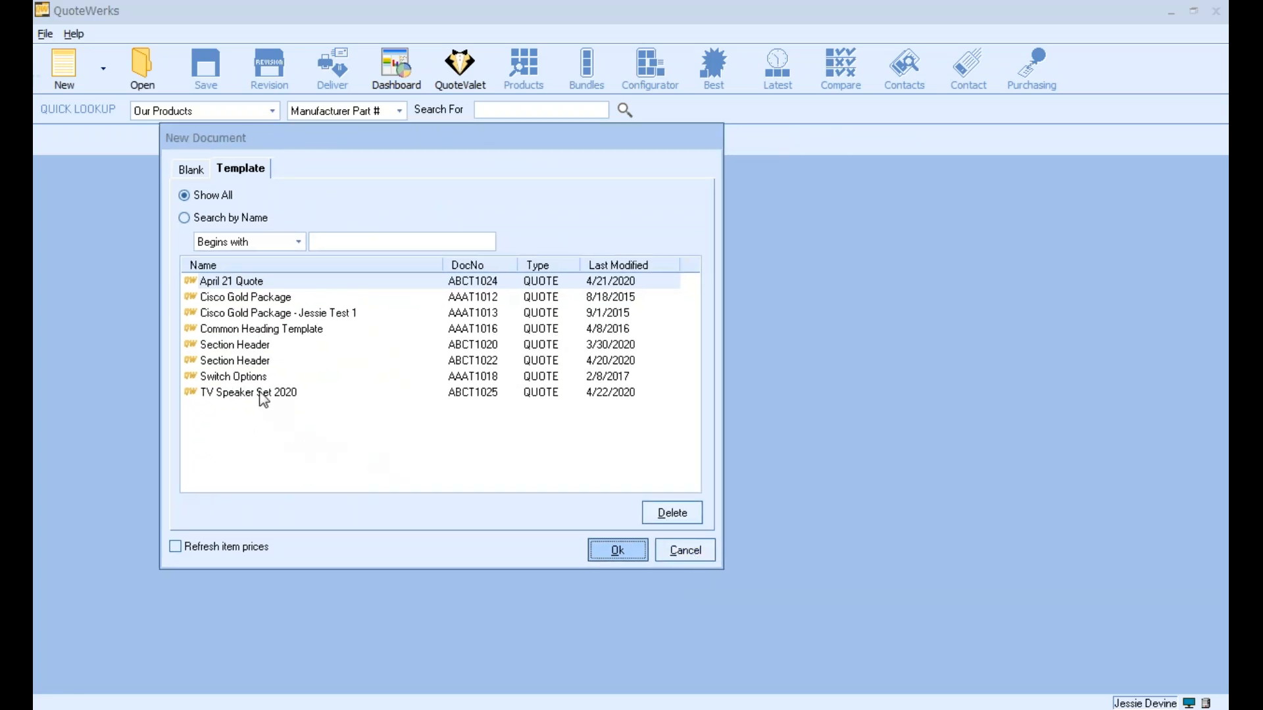
pyautogui.click(702, 549)
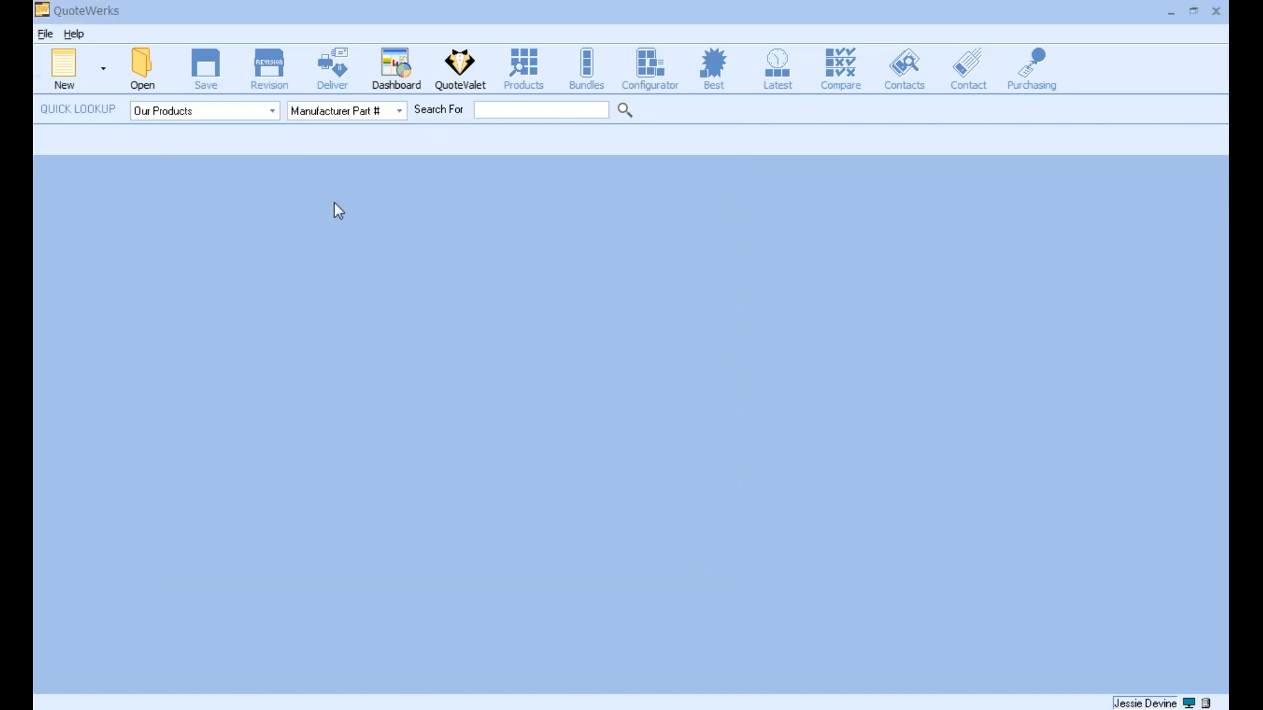
# Examine the saved templates in the Open Document window, revisit its document search, and close the window
pyautogui.click(157, 72)
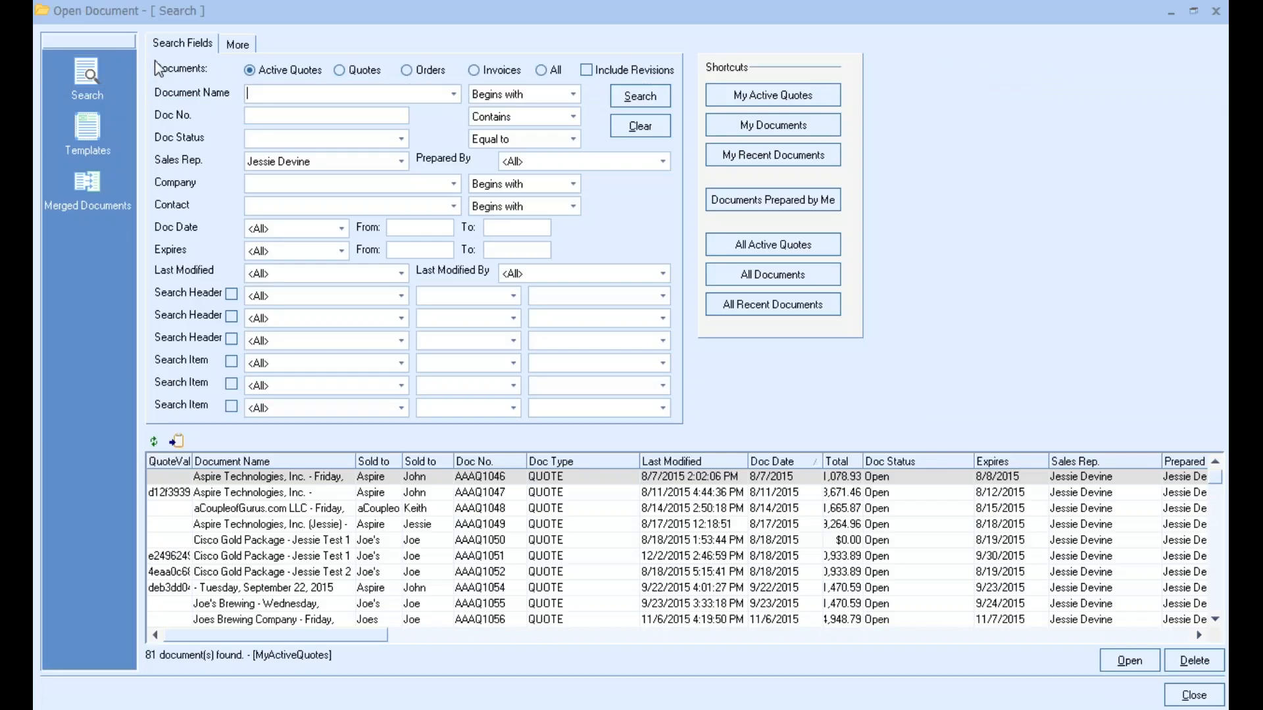
pyautogui.click(88, 127)
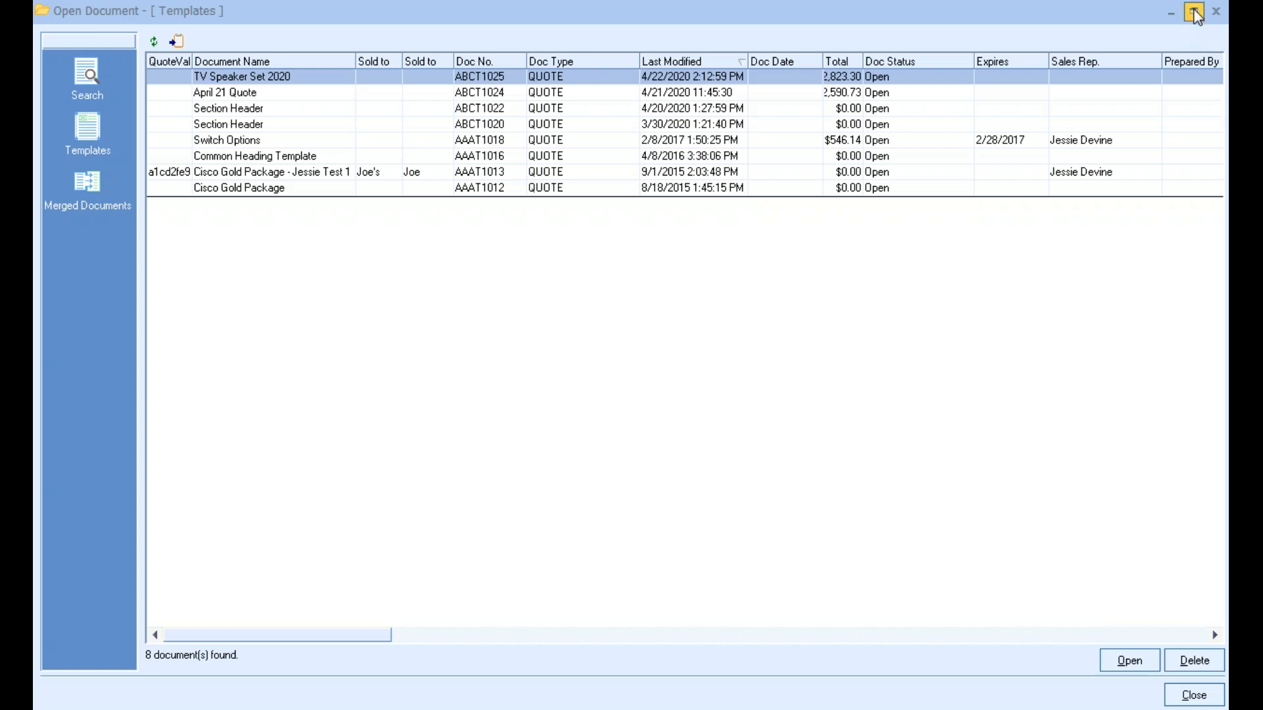
pyautogui.click(1194, 13)
pyautogui.click(1079, 17)
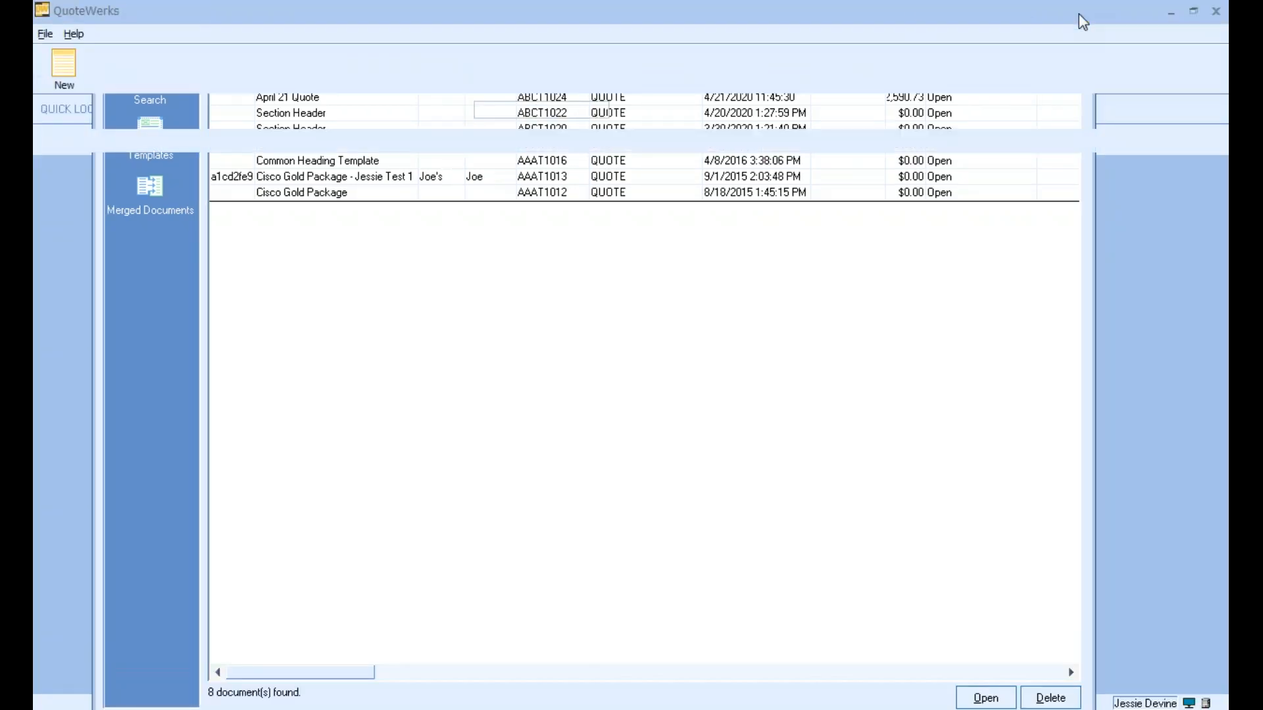
pyautogui.click(45, 35)
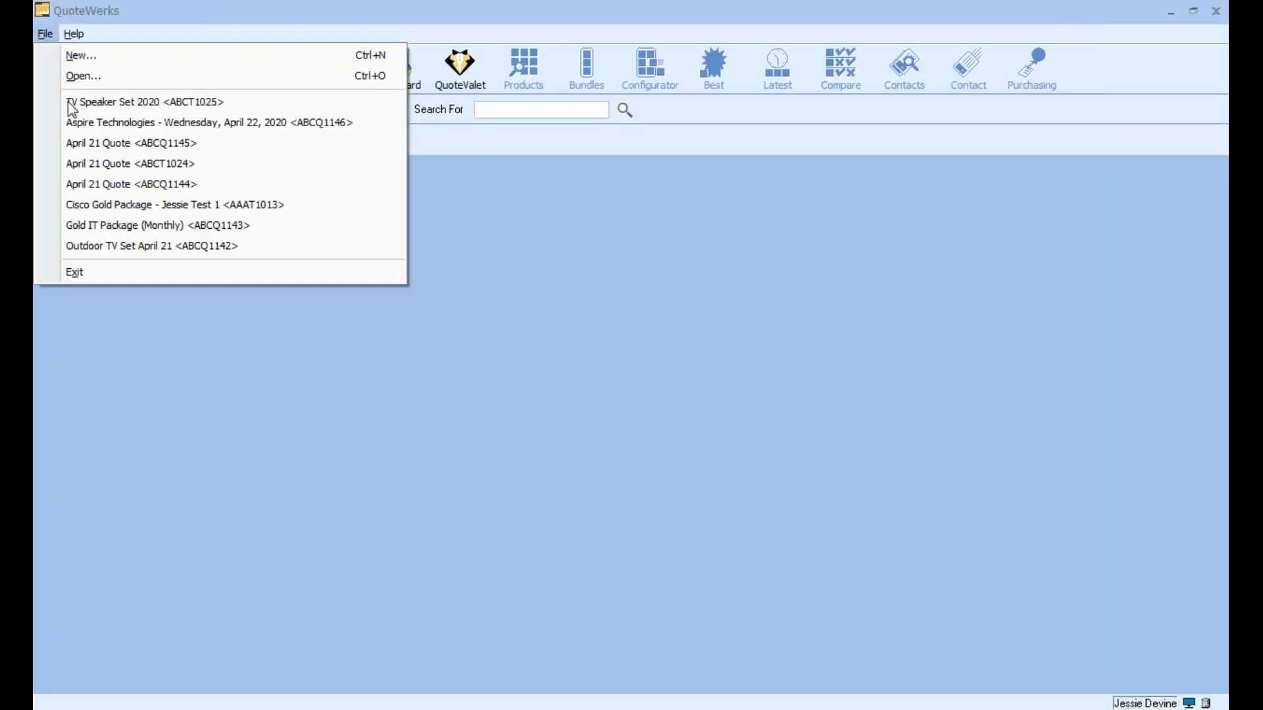
pyautogui.click(90, 73)
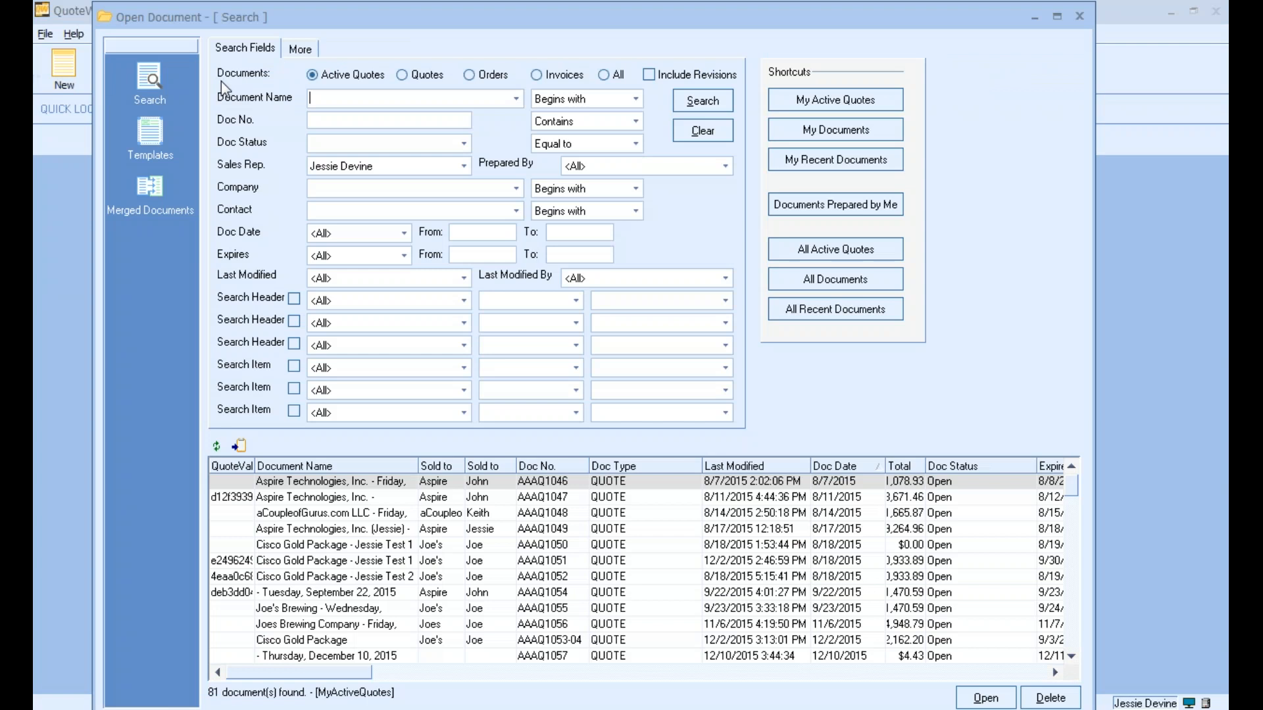
pyautogui.click(1087, 17)
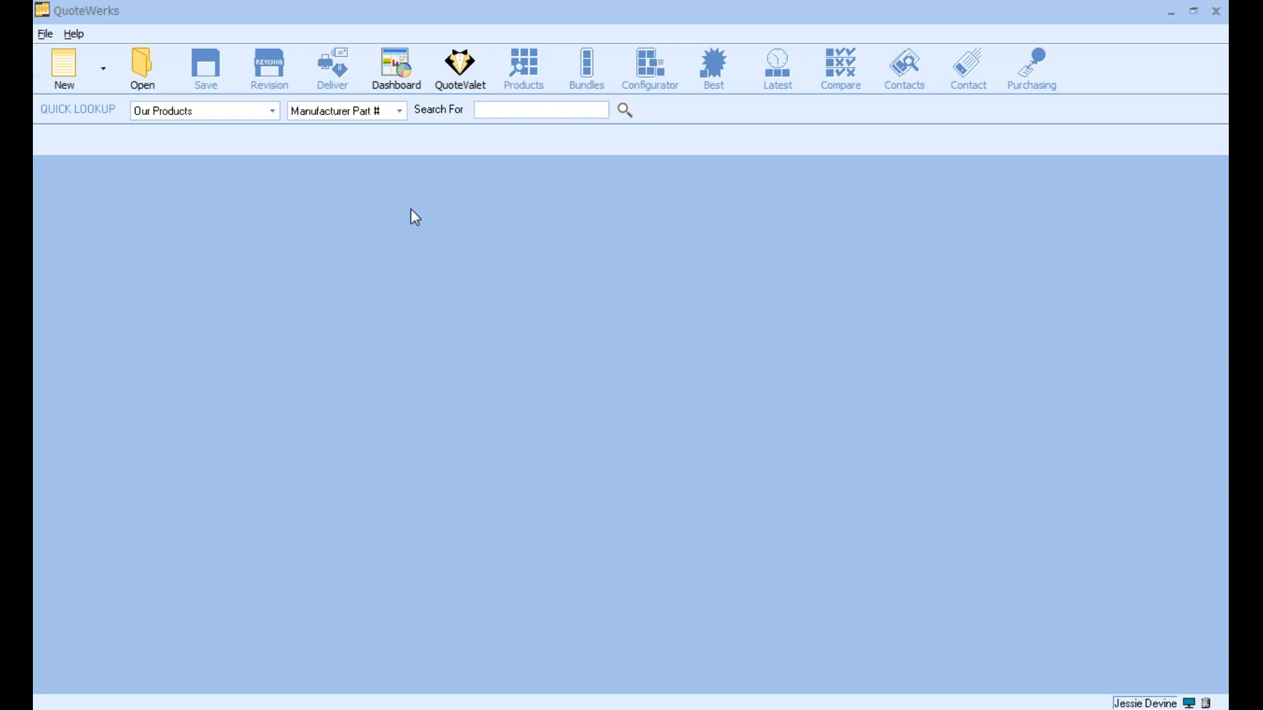
pyautogui.click(76, 69)
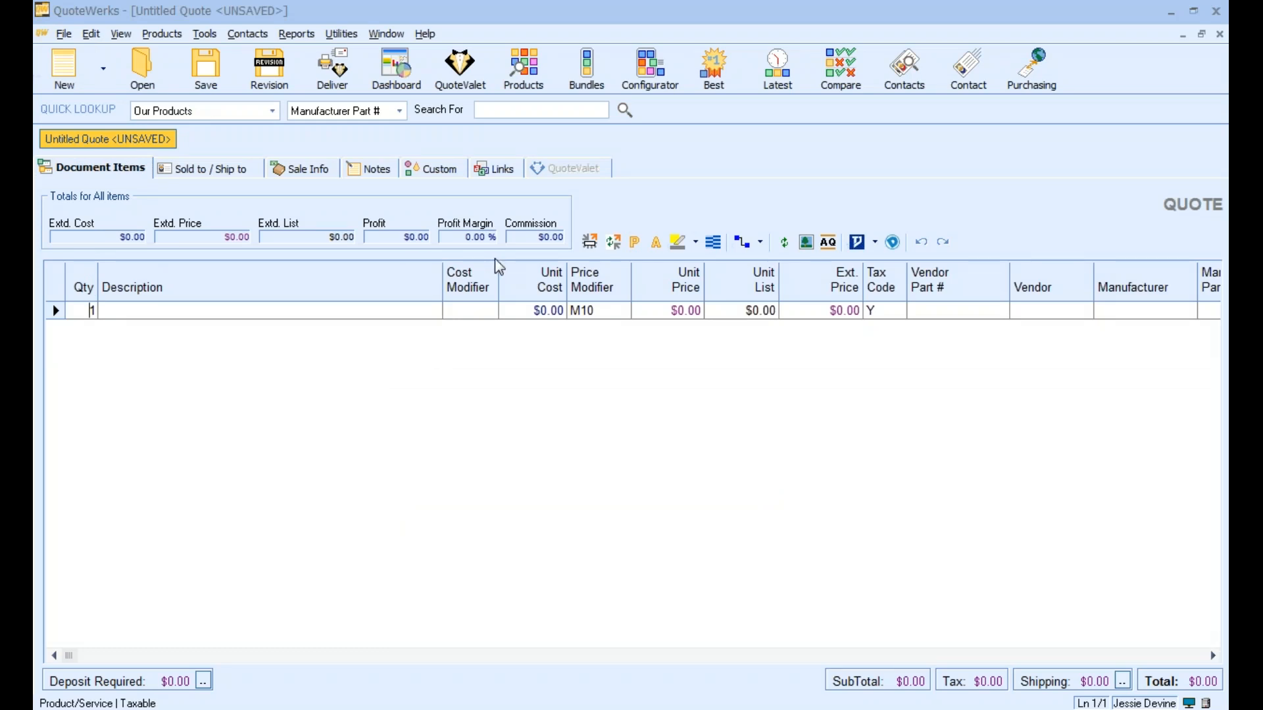
pyautogui.click(1201, 35)
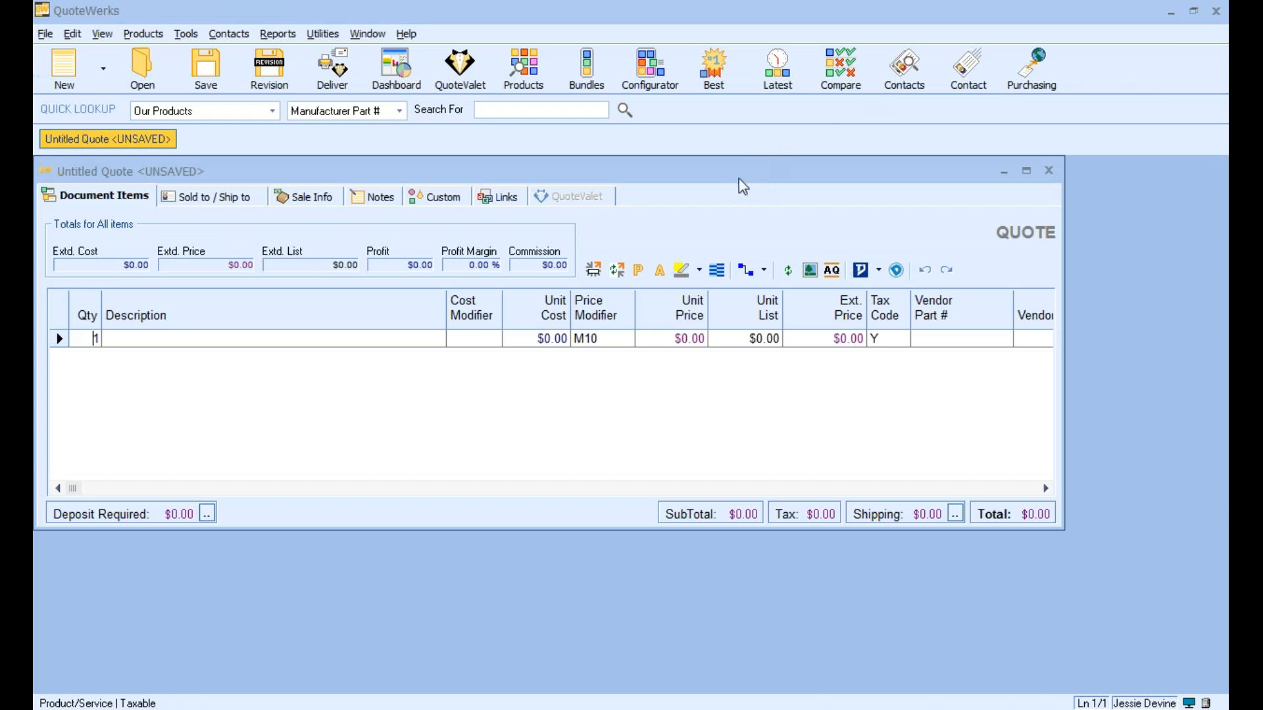
pyautogui.moveTo(736, 177); pyautogui.dragTo(329, 227)
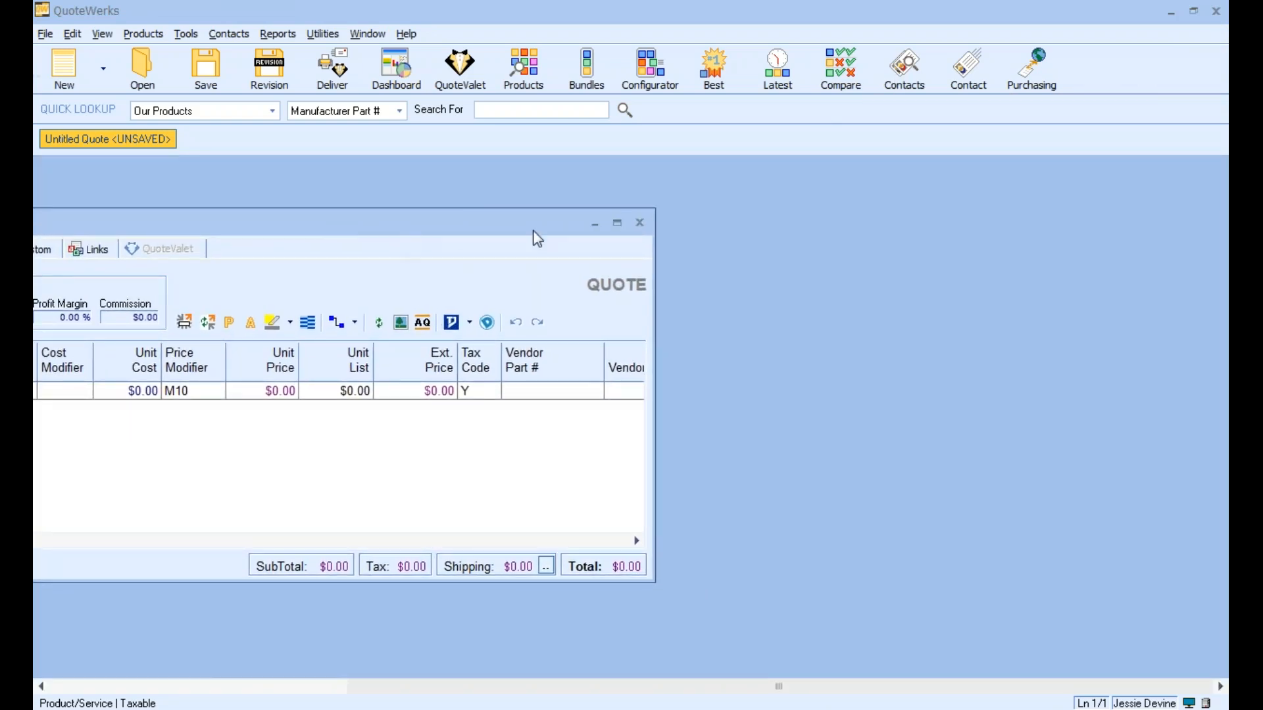
pyautogui.click(637, 218)
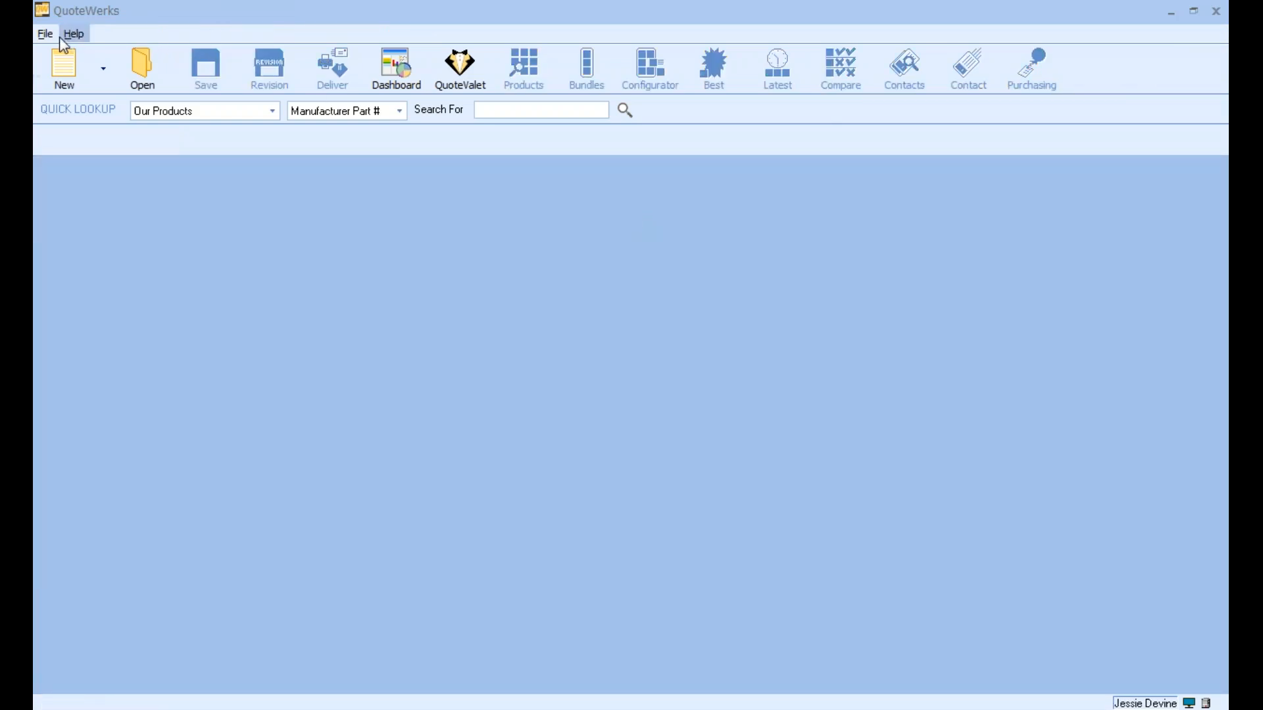
# Create a new blank quote
pyautogui.click(85, 66)
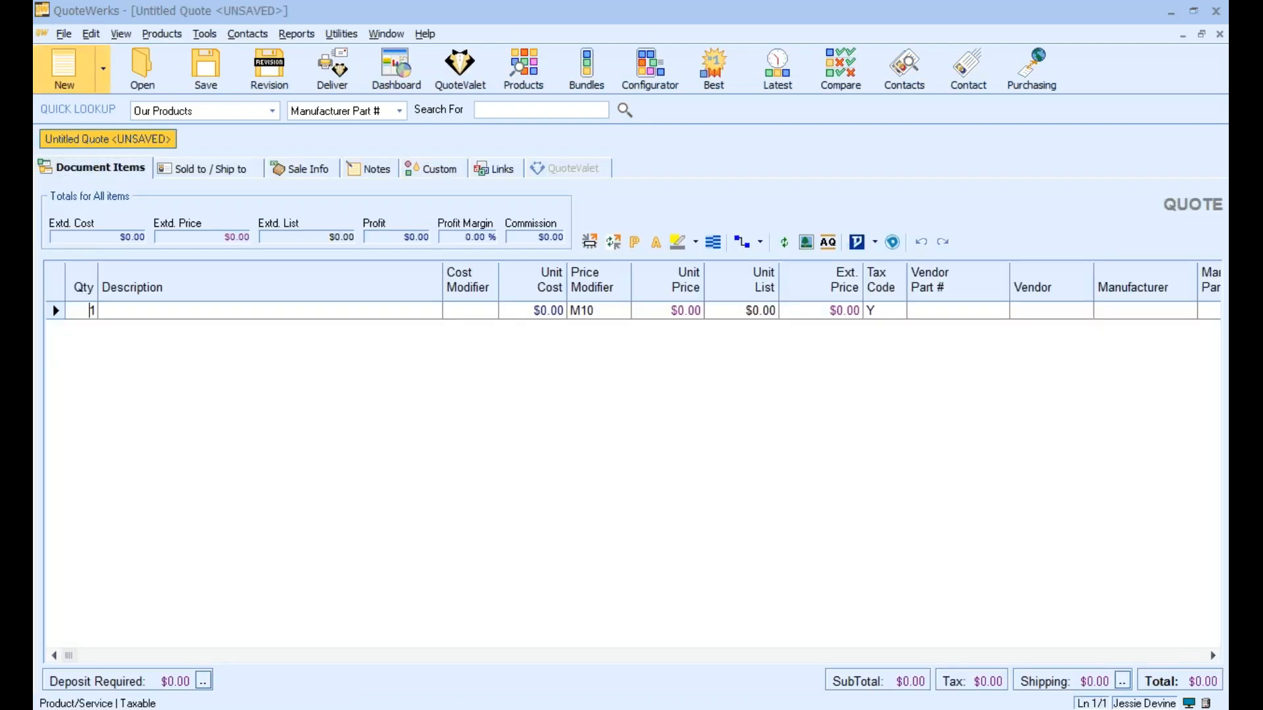
# Set the New Document Default in the Misc preferences to the TV Speaker Set 2020 template and save the preferences
pyautogui.click(205, 34)
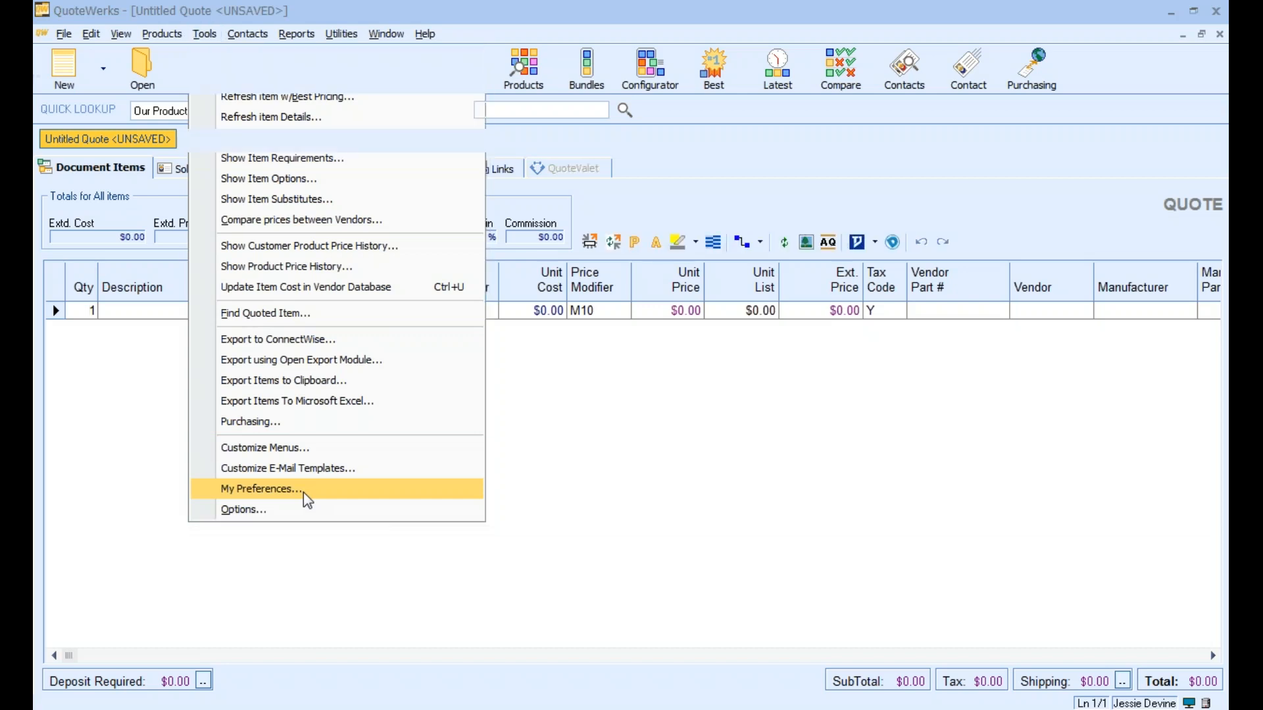
pyautogui.click(307, 501)
pyautogui.moveTo(655, 105); pyautogui.dragTo(600, 66)
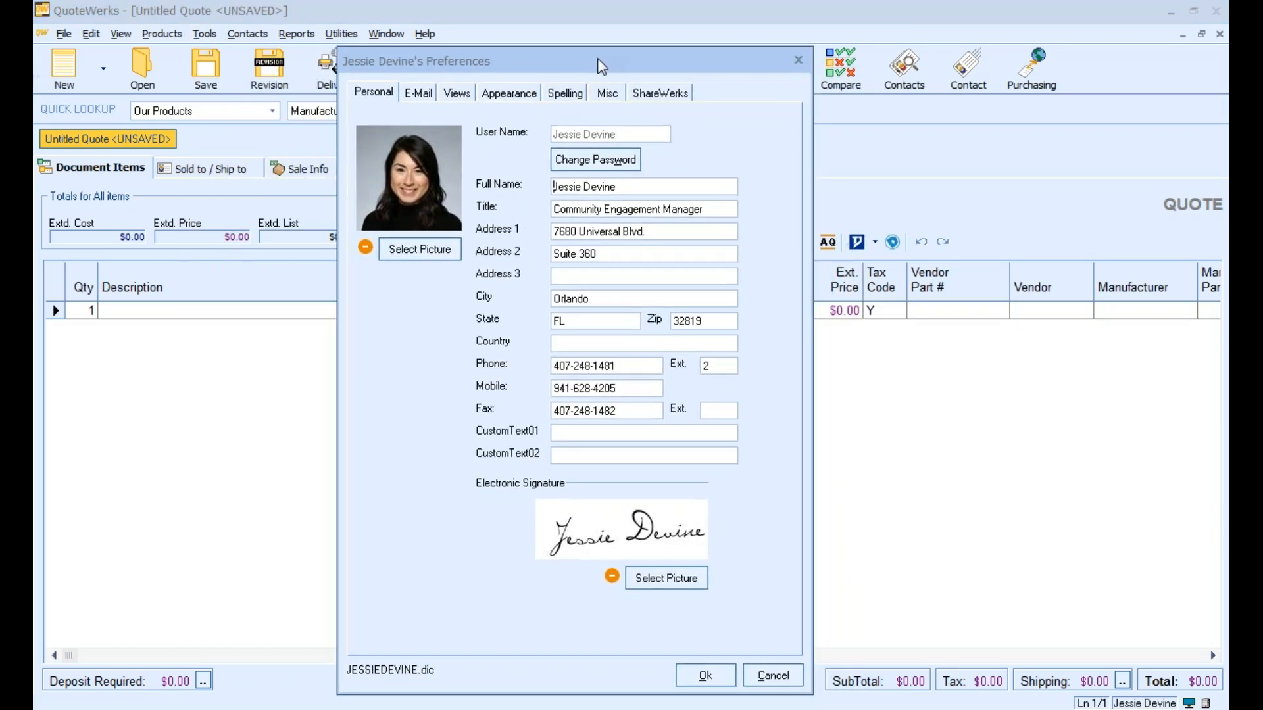
pyautogui.click(609, 96)
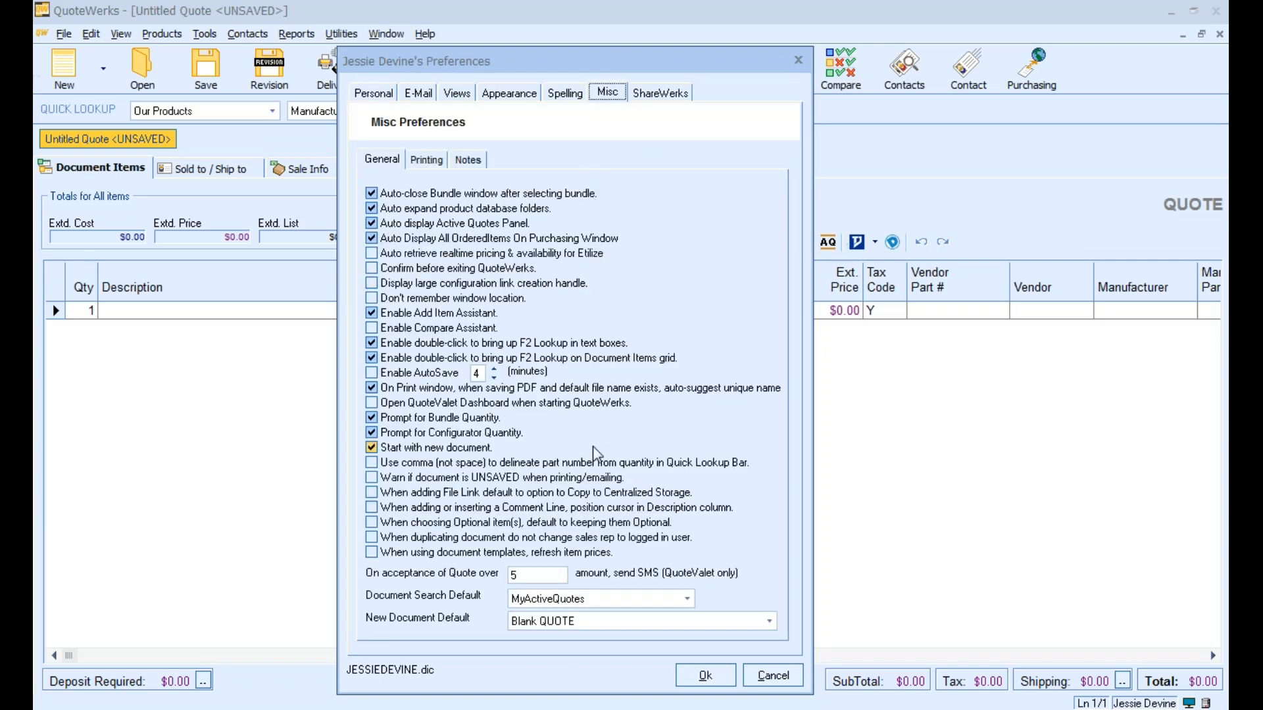
pyautogui.click(583, 624)
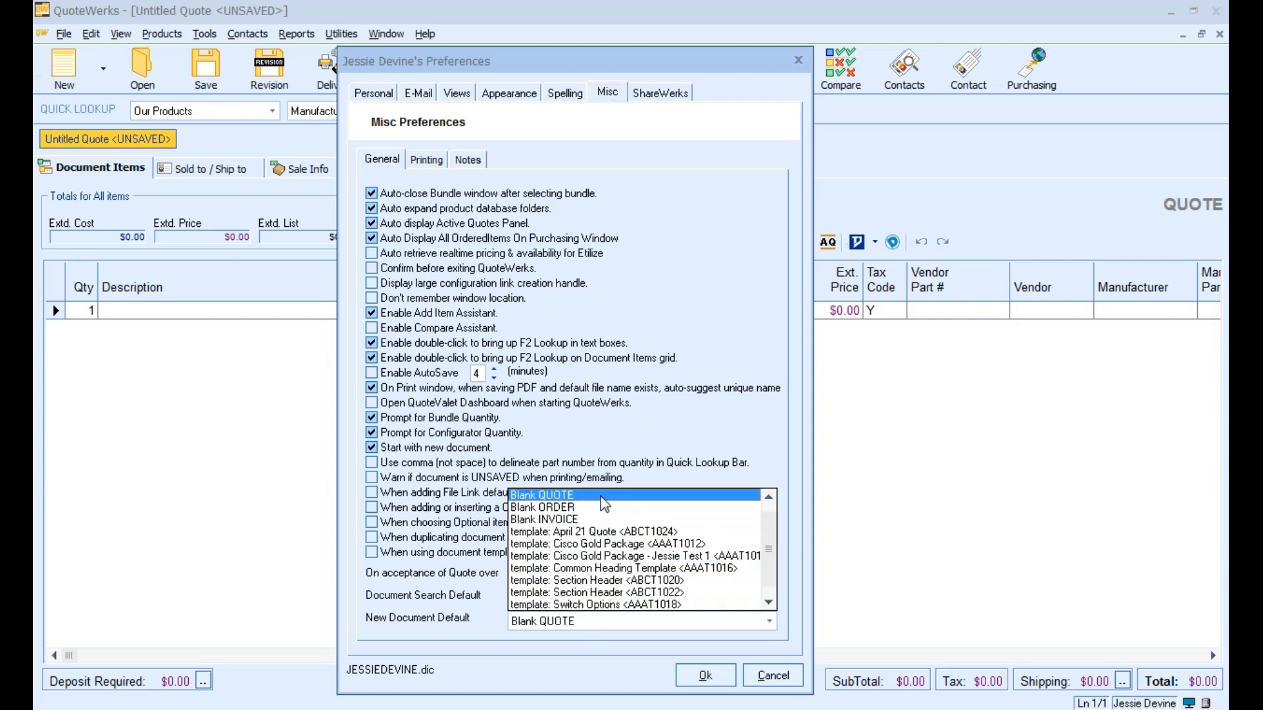
pyautogui.scroll(-1, 608, 521)
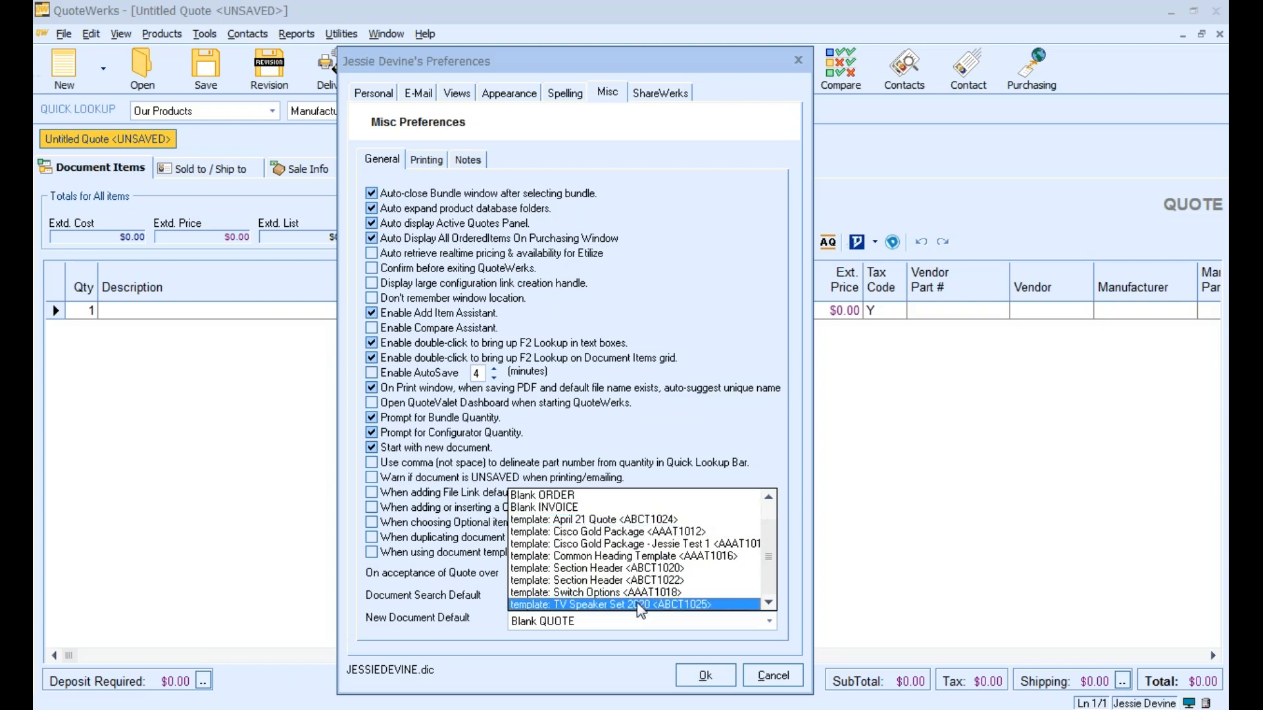
pyautogui.click(638, 605)
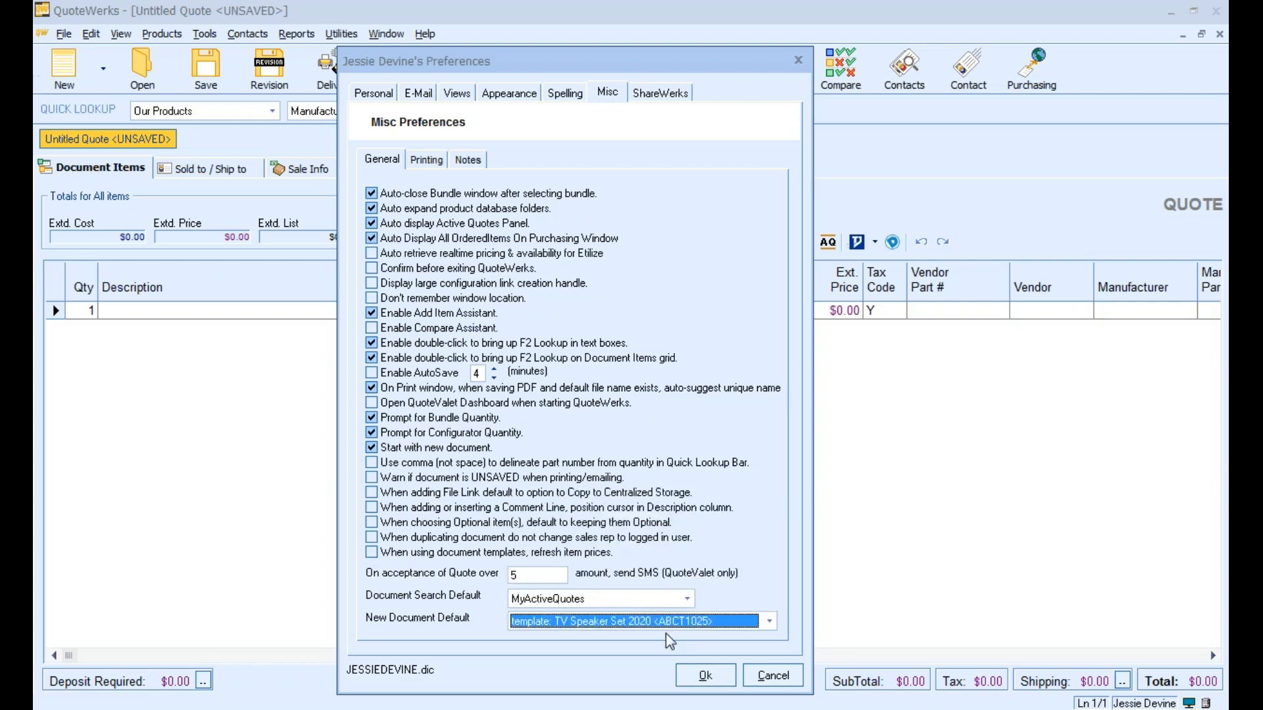
pyautogui.click(707, 677)
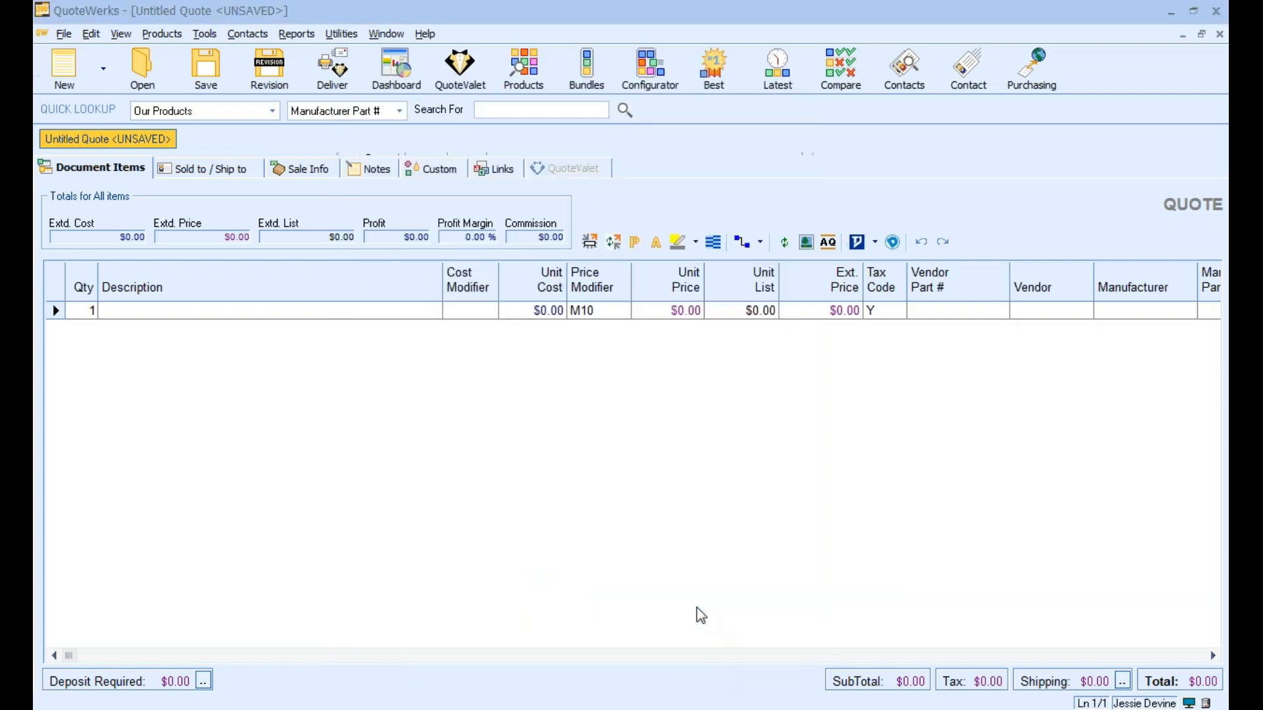
# Close the blank quote and create a new document from the default template
pyautogui.click(1223, 36)
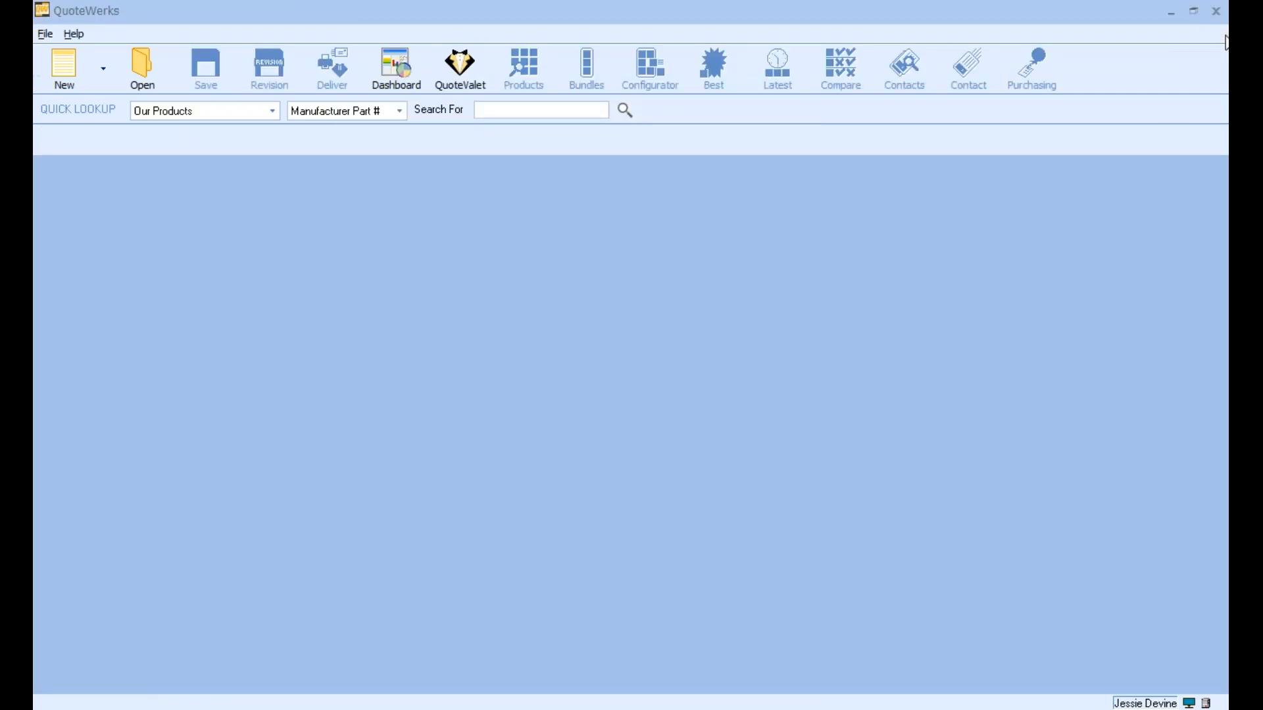
pyautogui.click(63, 80)
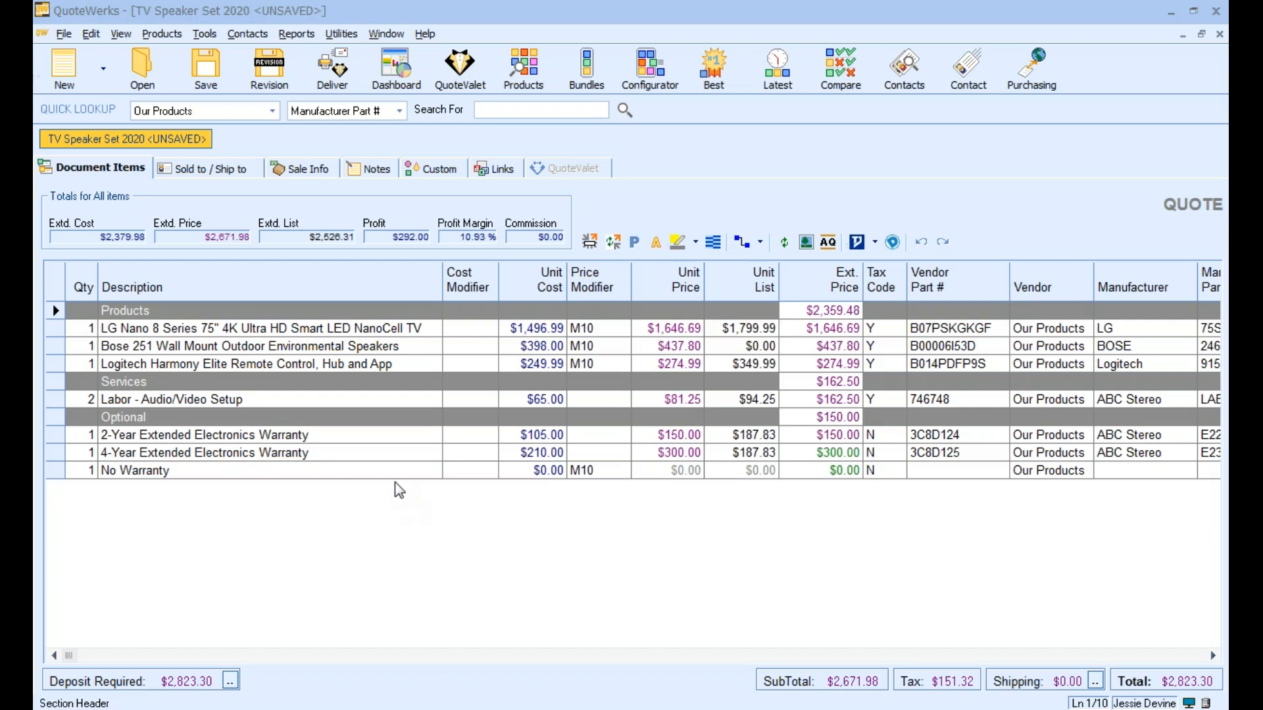
# Check the New Document Default setting in the Misc preferences and leave without changing it
pyautogui.click(216, 37)
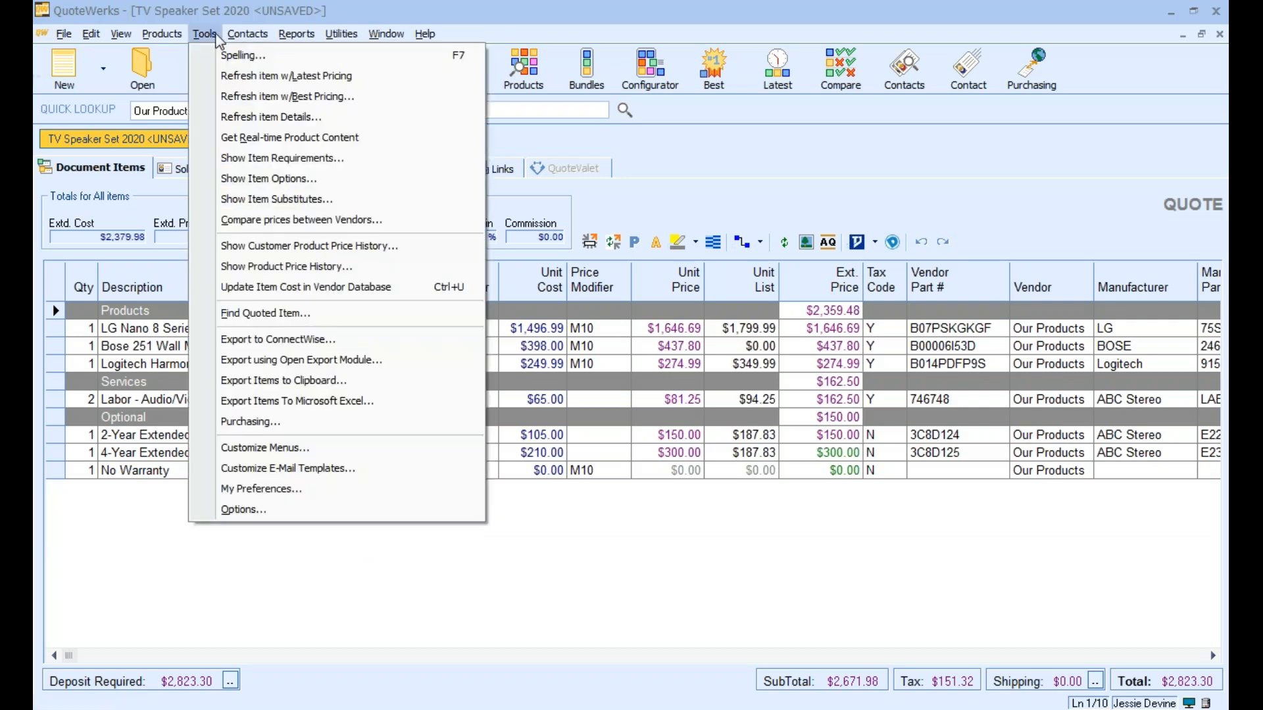
pyautogui.click(270, 494)
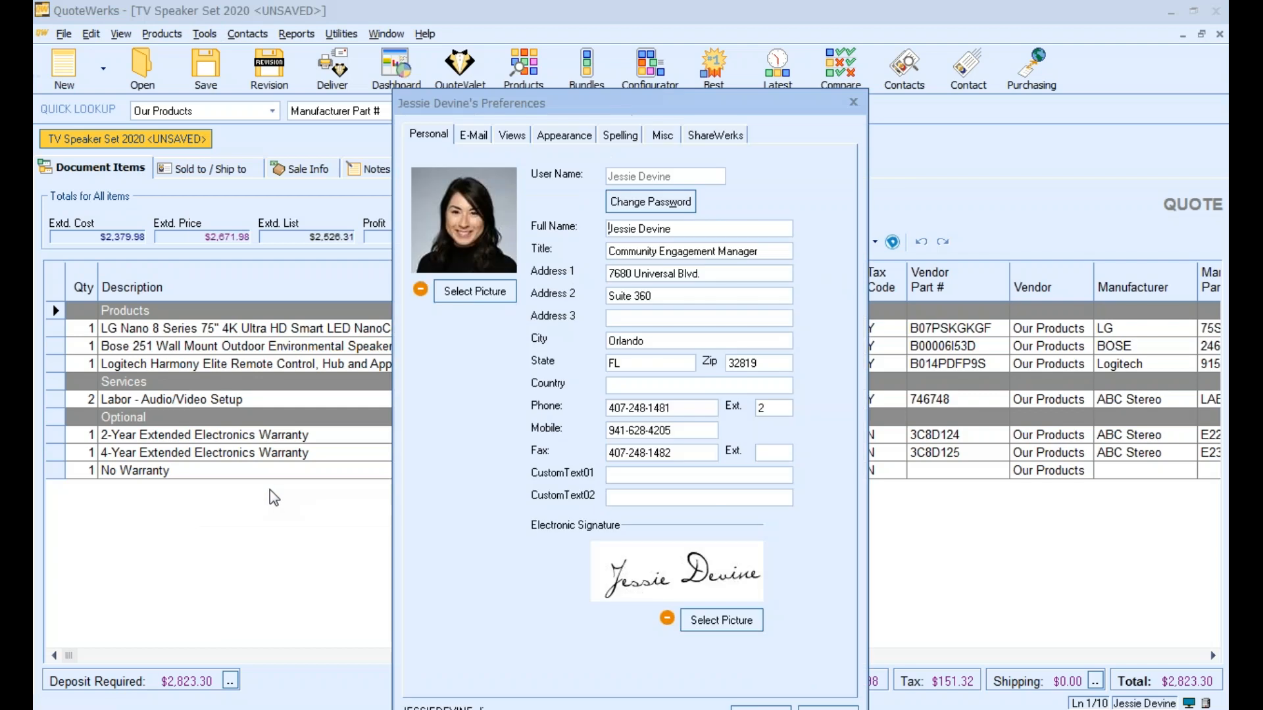
pyautogui.moveTo(545, 111); pyautogui.dragTo(470, 70)
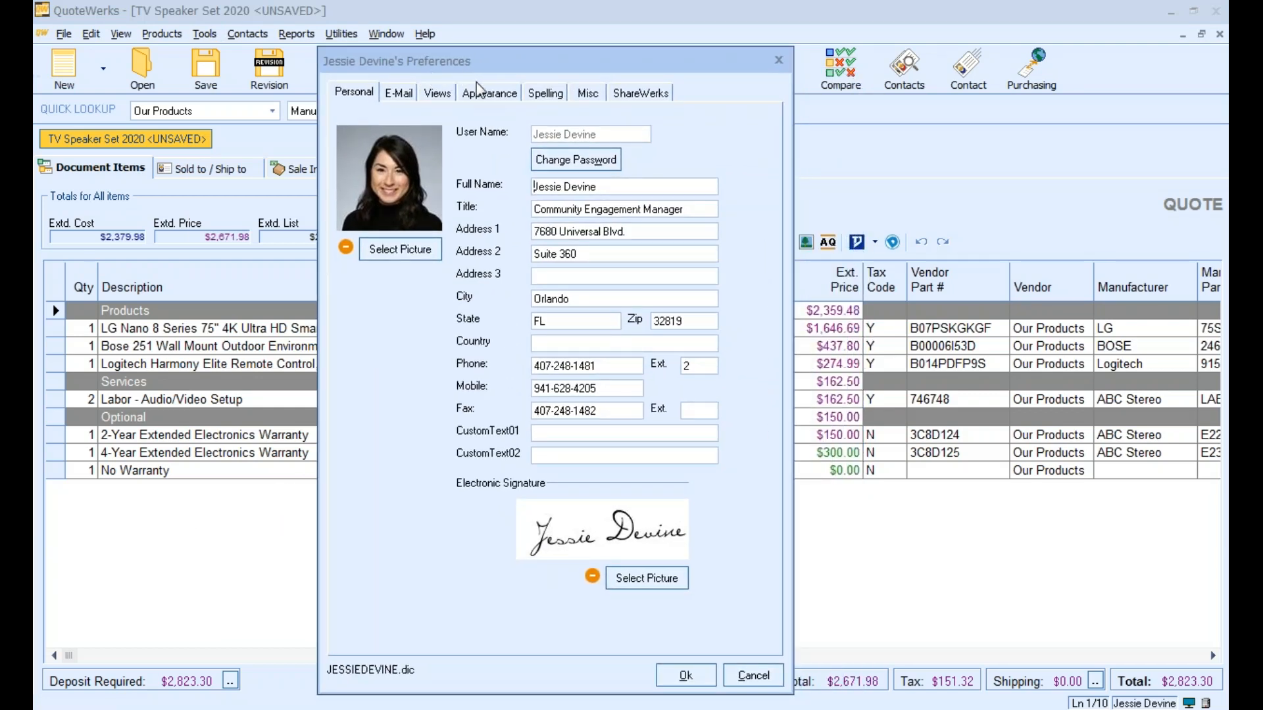
pyautogui.click(588, 96)
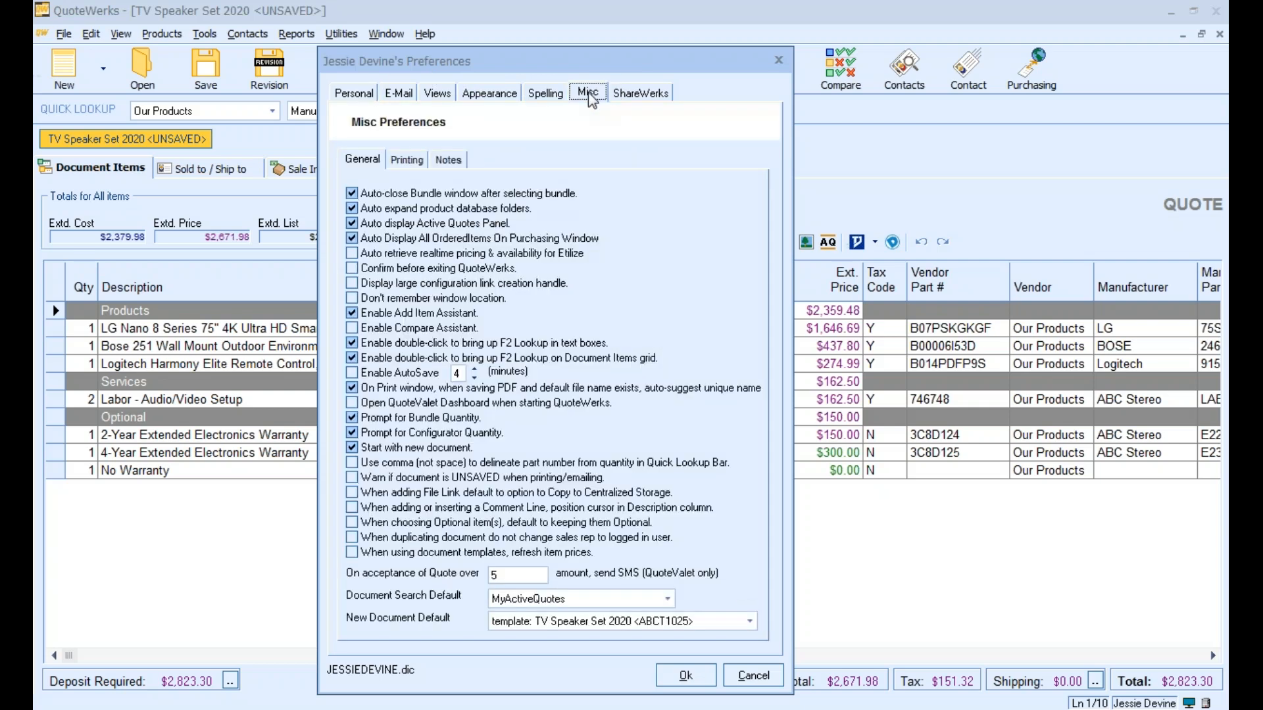
pyautogui.click(778, 62)
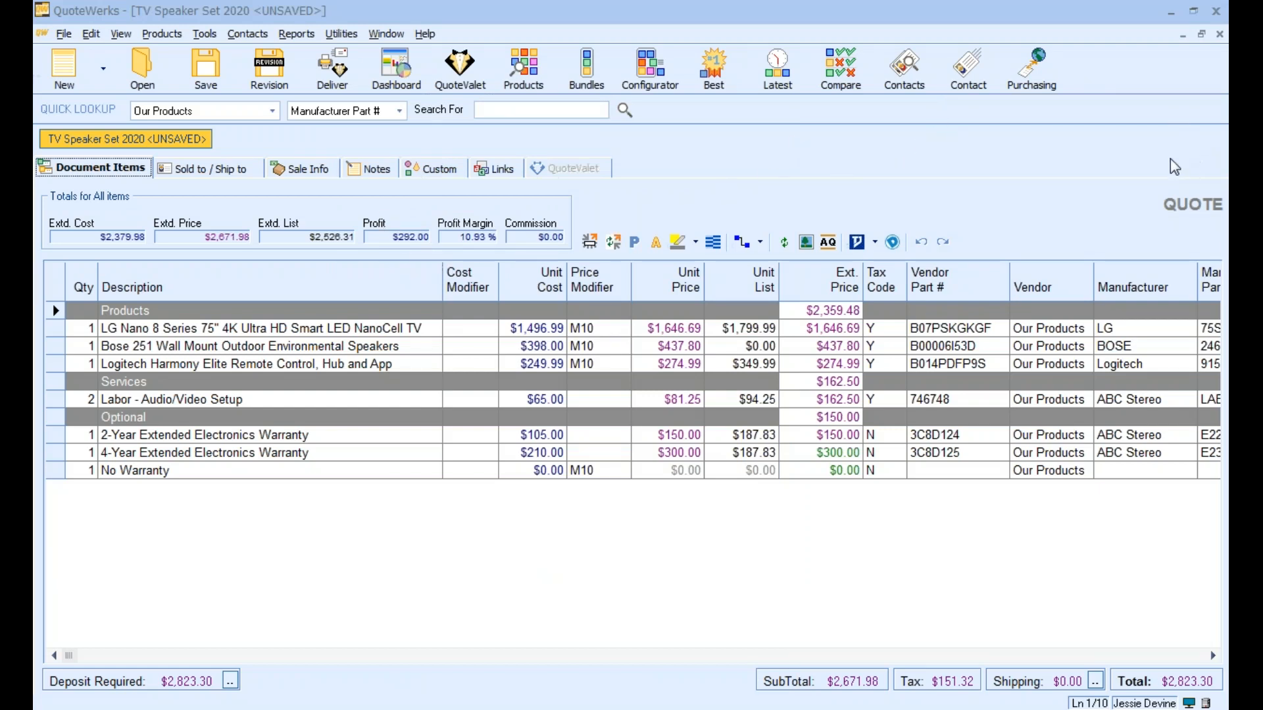
# Close the open quote and create a new one from the TV Speaker Set 2020 template through the template selection
pyautogui.click(1219, 33)
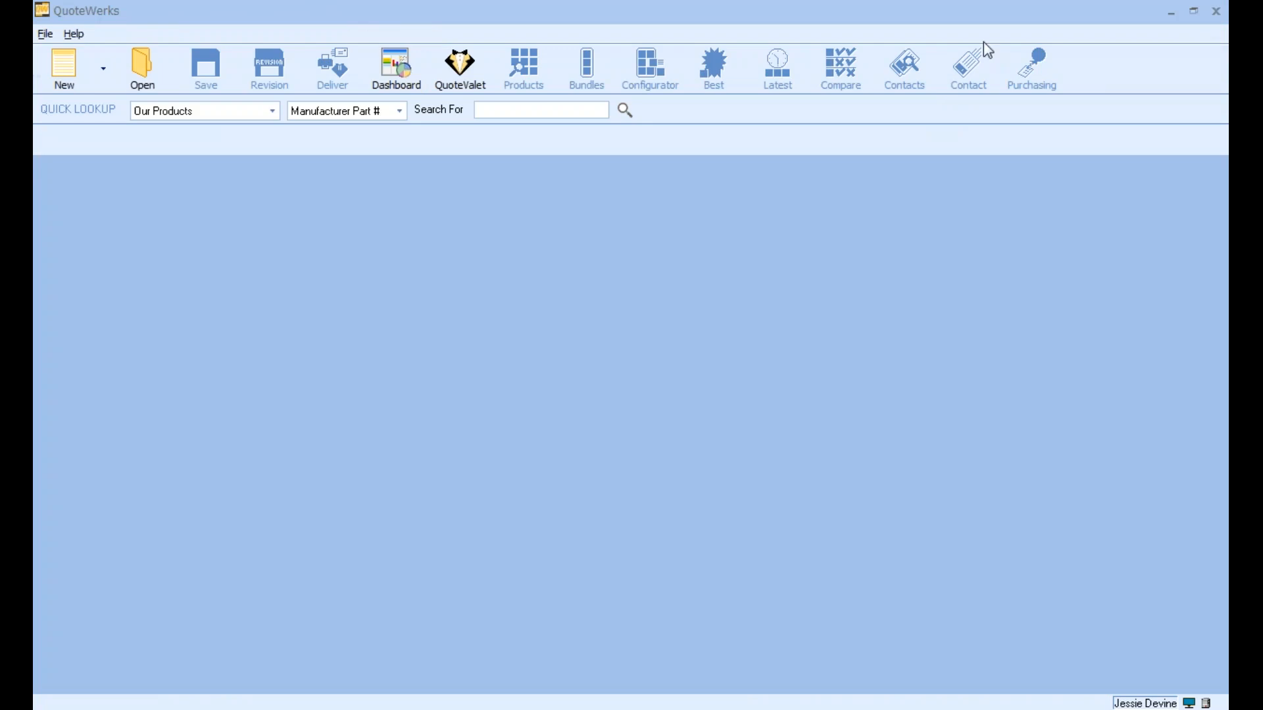
pyautogui.click(100, 83)
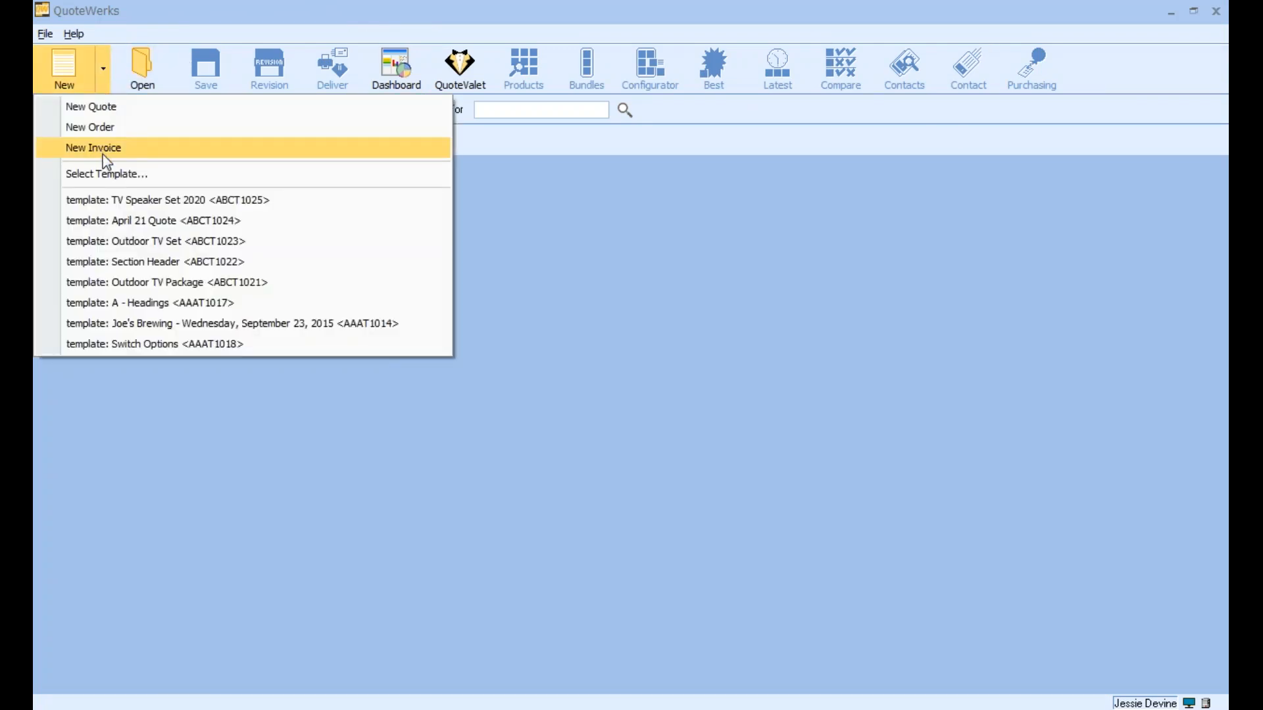
pyautogui.click(98, 173)
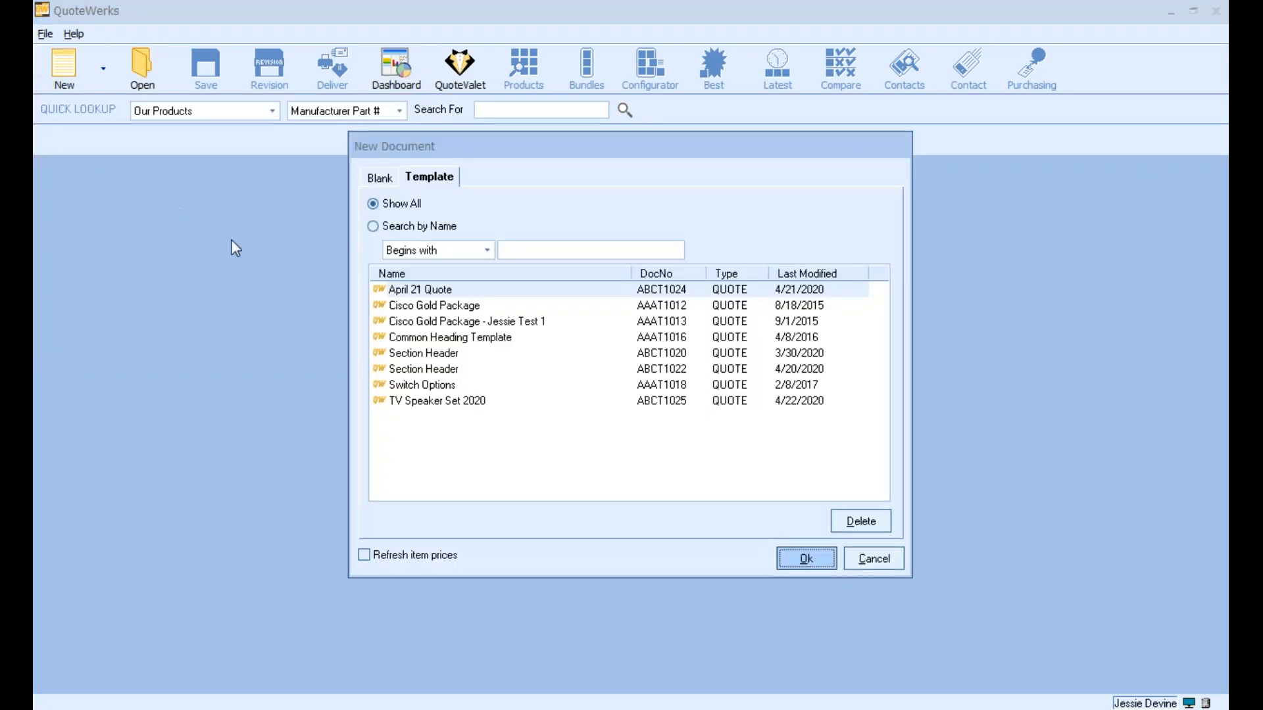
pyautogui.click(440, 402)
pyautogui.doubleClick(438, 401)
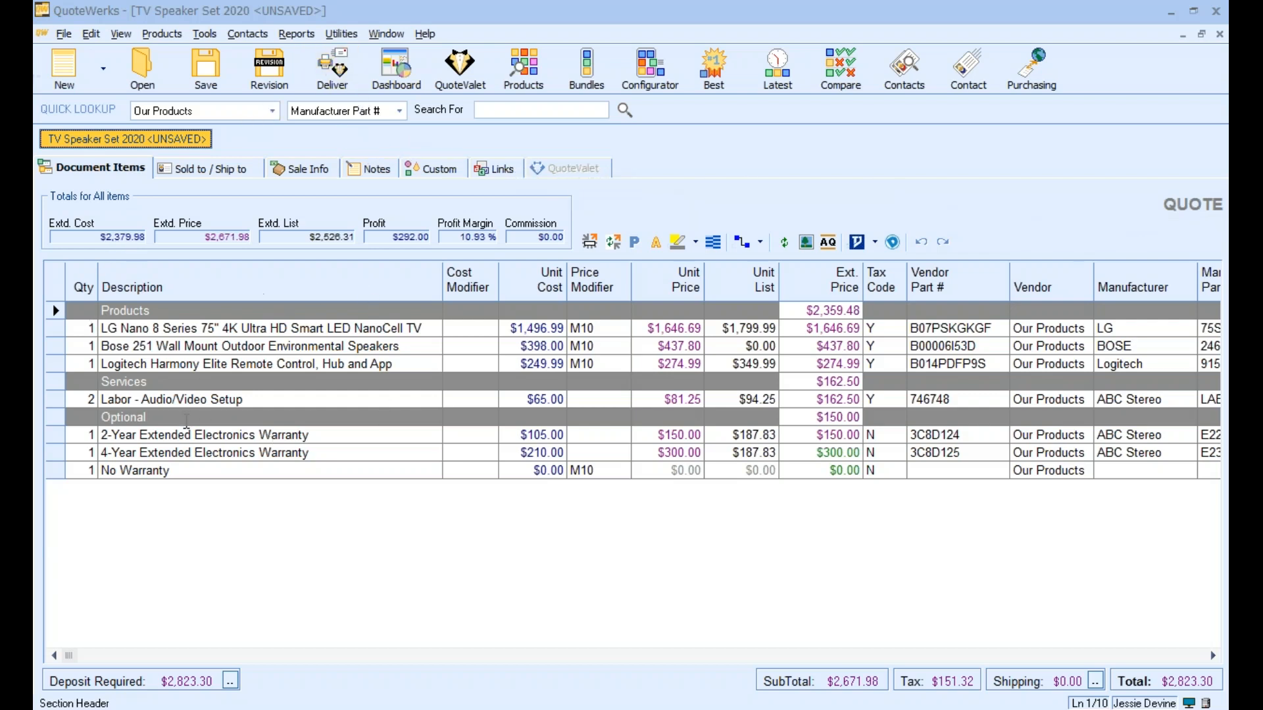
# Look up the QuoteWerks company contact and insert it as the quote's Sold to customer
pyautogui.click(194, 170)
pyautogui.click(271, 227)
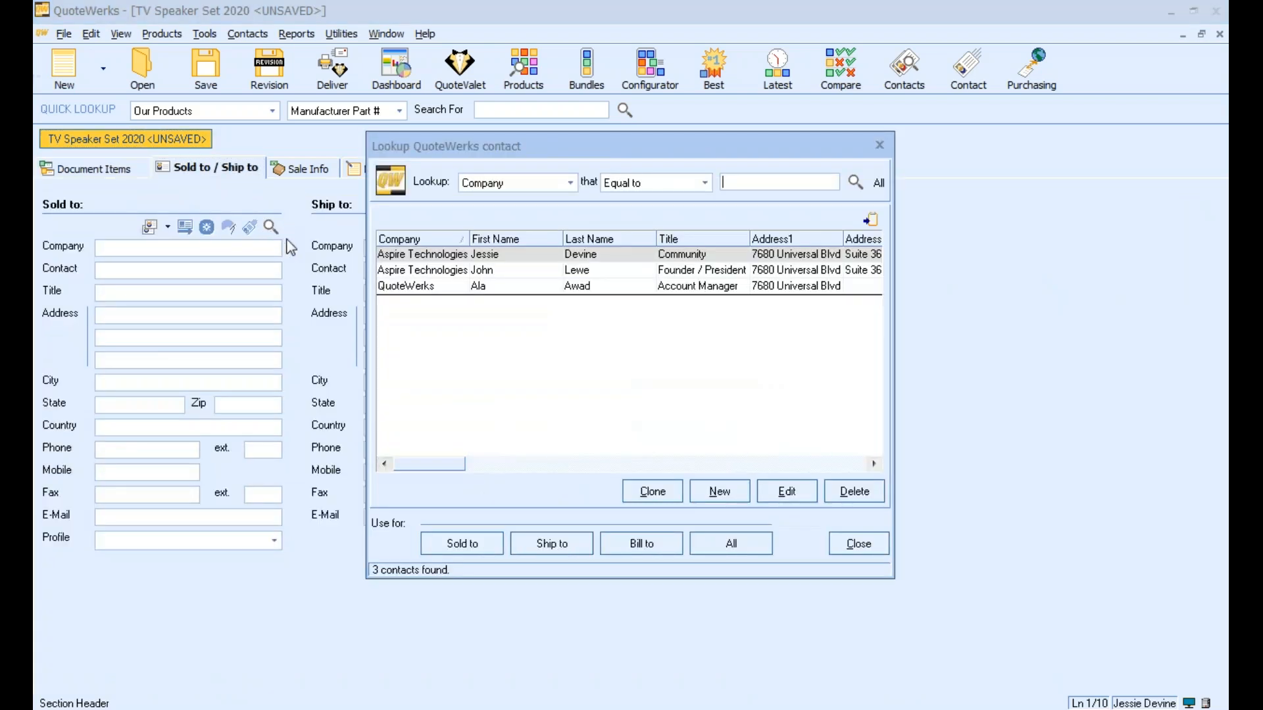
pyautogui.click(441, 290)
pyautogui.click(442, 292)
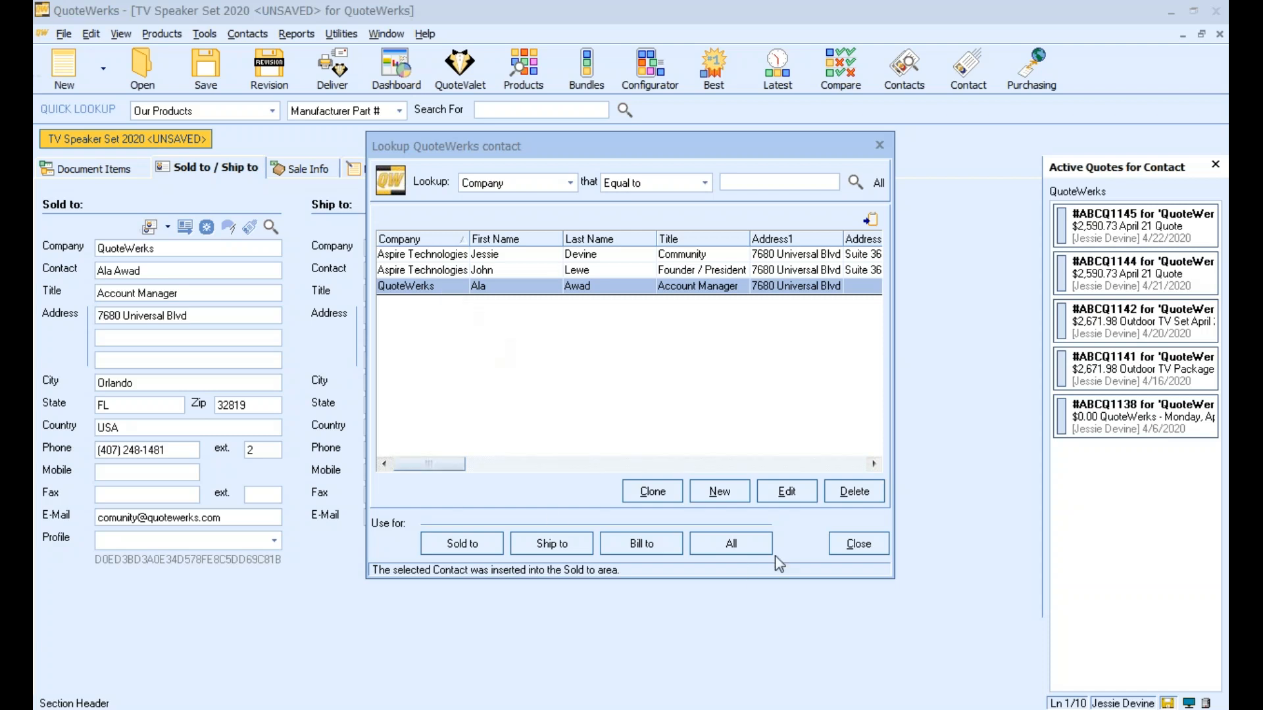
pyautogui.click(851, 544)
# Review the quote's sale information, notes, custom fields and linked resources carried over from the template
pyautogui.click(284, 169)
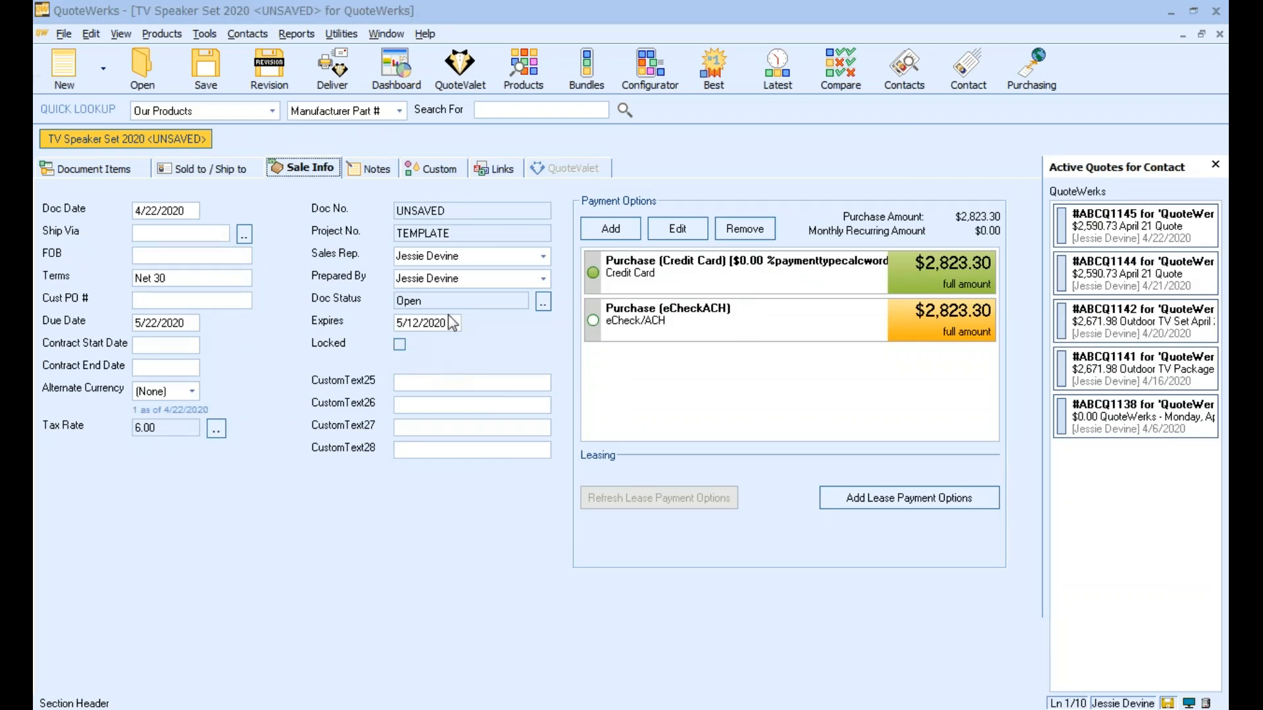
pyautogui.click(364, 167)
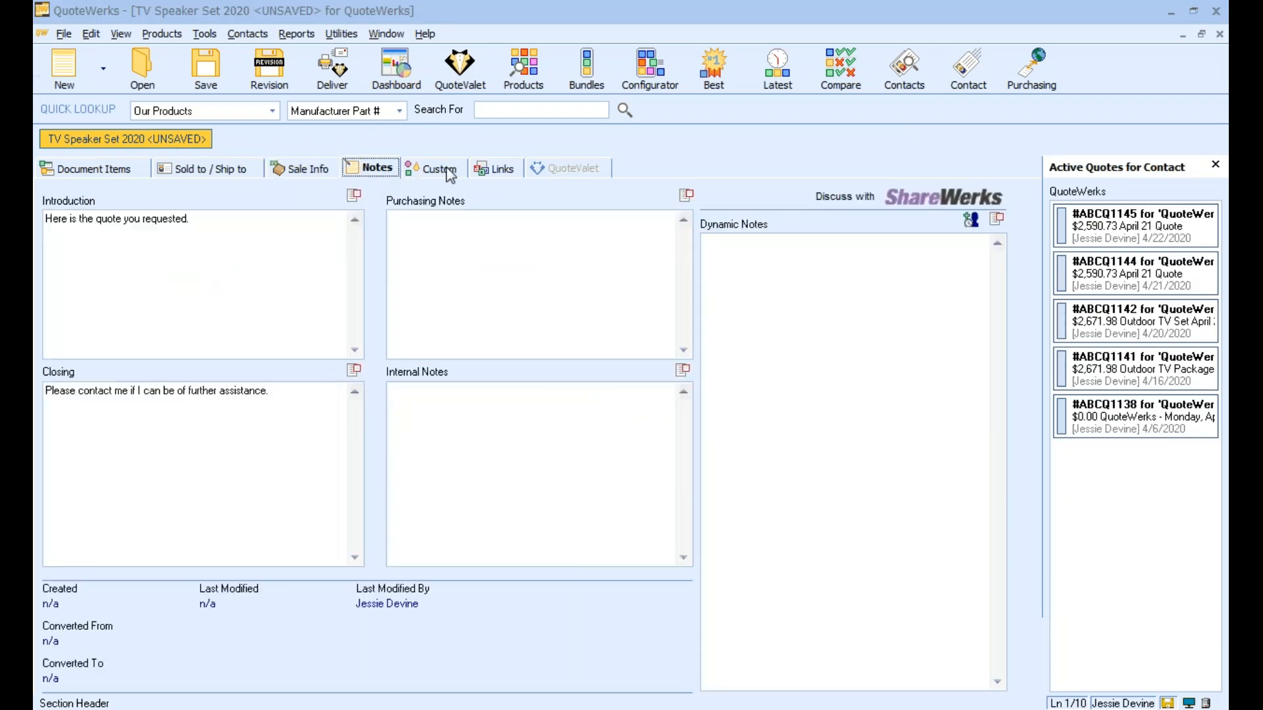
pyautogui.click(449, 169)
pyautogui.click(493, 171)
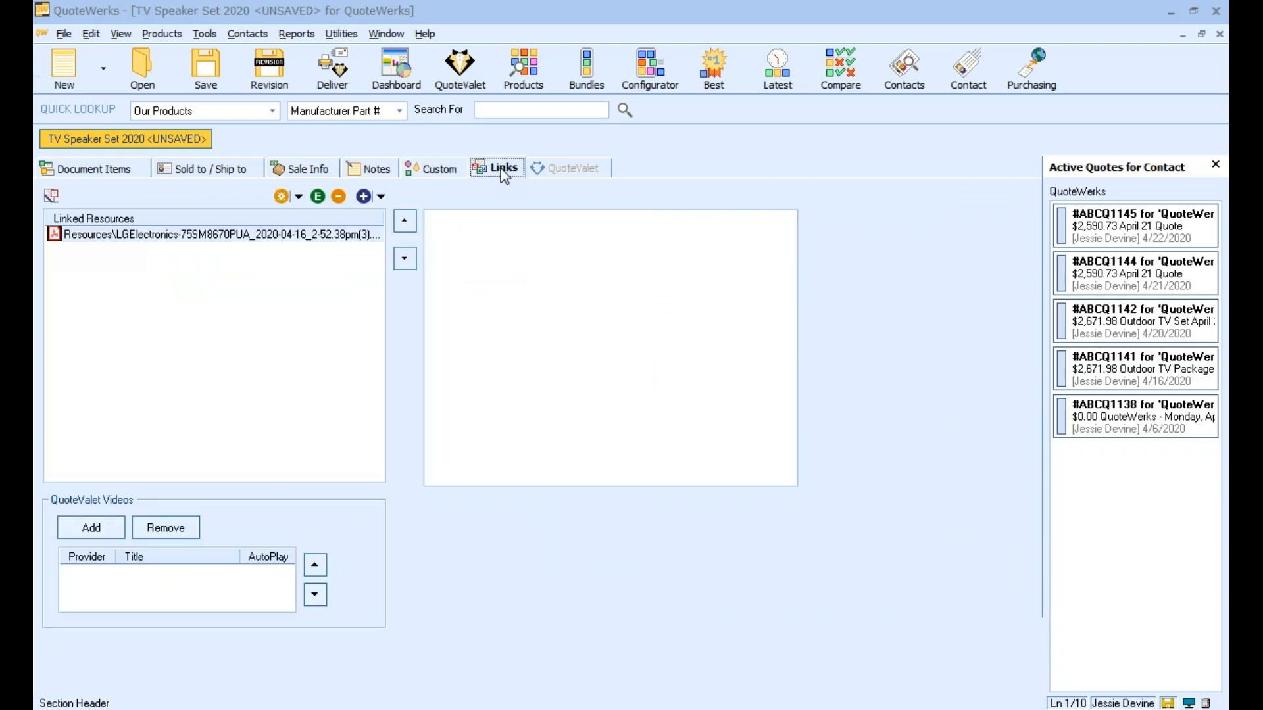
# Open the quote's delivery window and review the preselected cover page, layout, literature and link
pyautogui.click(332, 72)
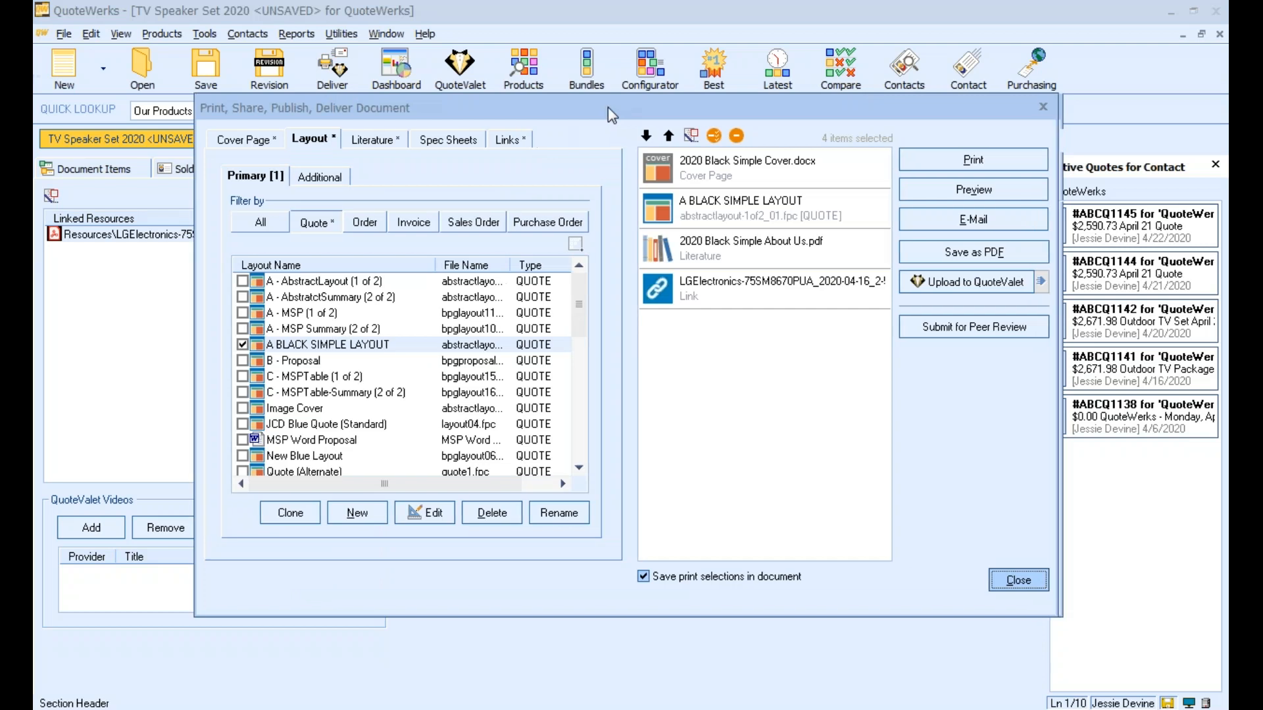
pyautogui.moveTo(607, 107); pyautogui.dragTo(533, 104)
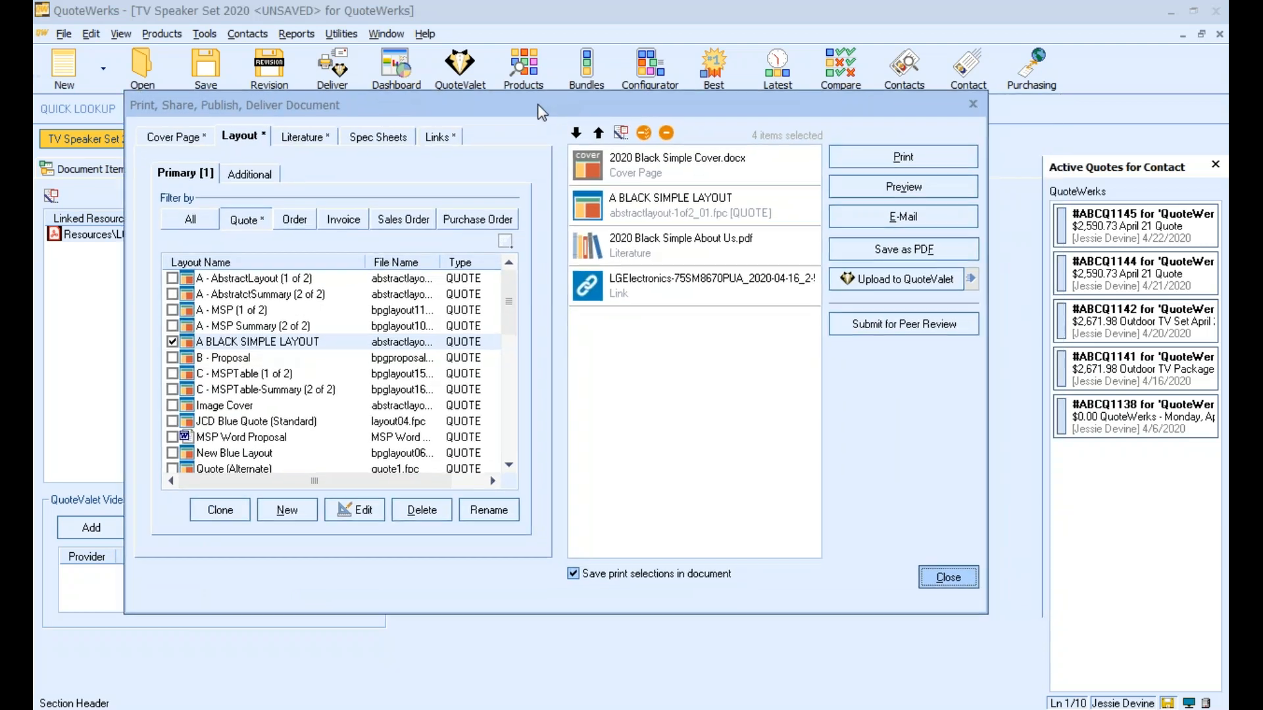
pyautogui.click(197, 138)
pyautogui.click(241, 137)
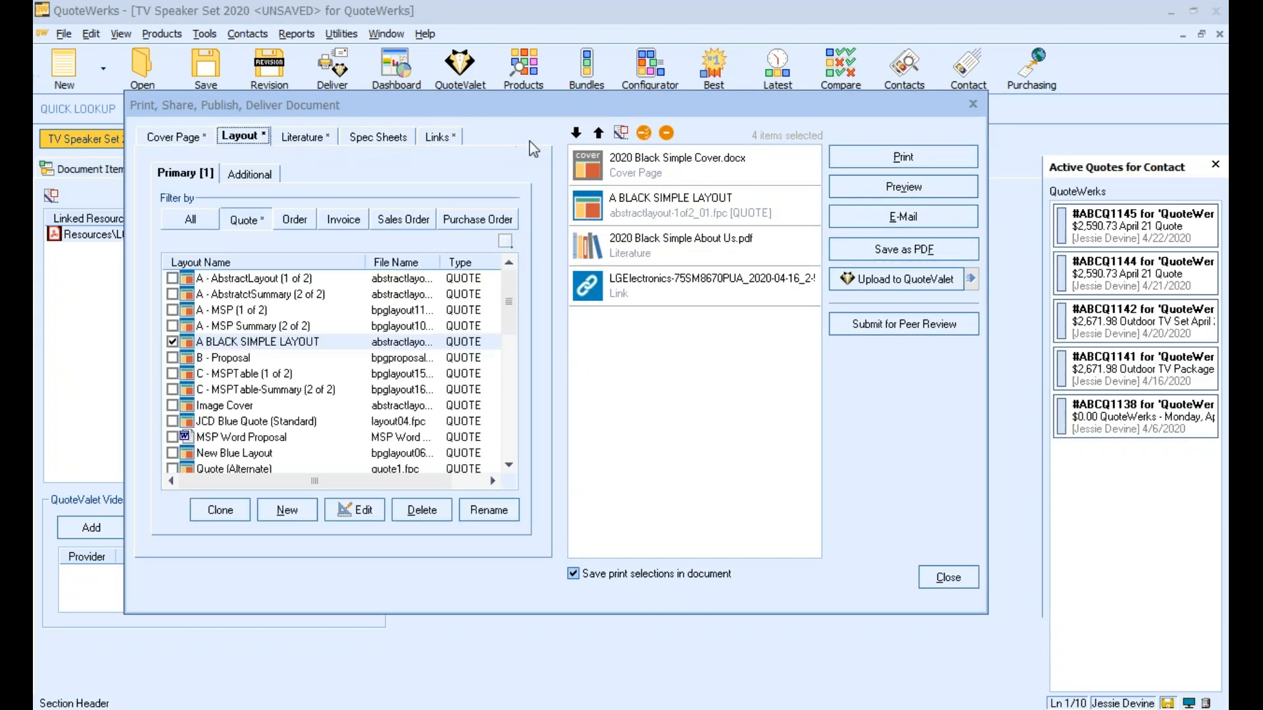
pyautogui.moveTo(704, 105); pyautogui.dragTo(697, 97)
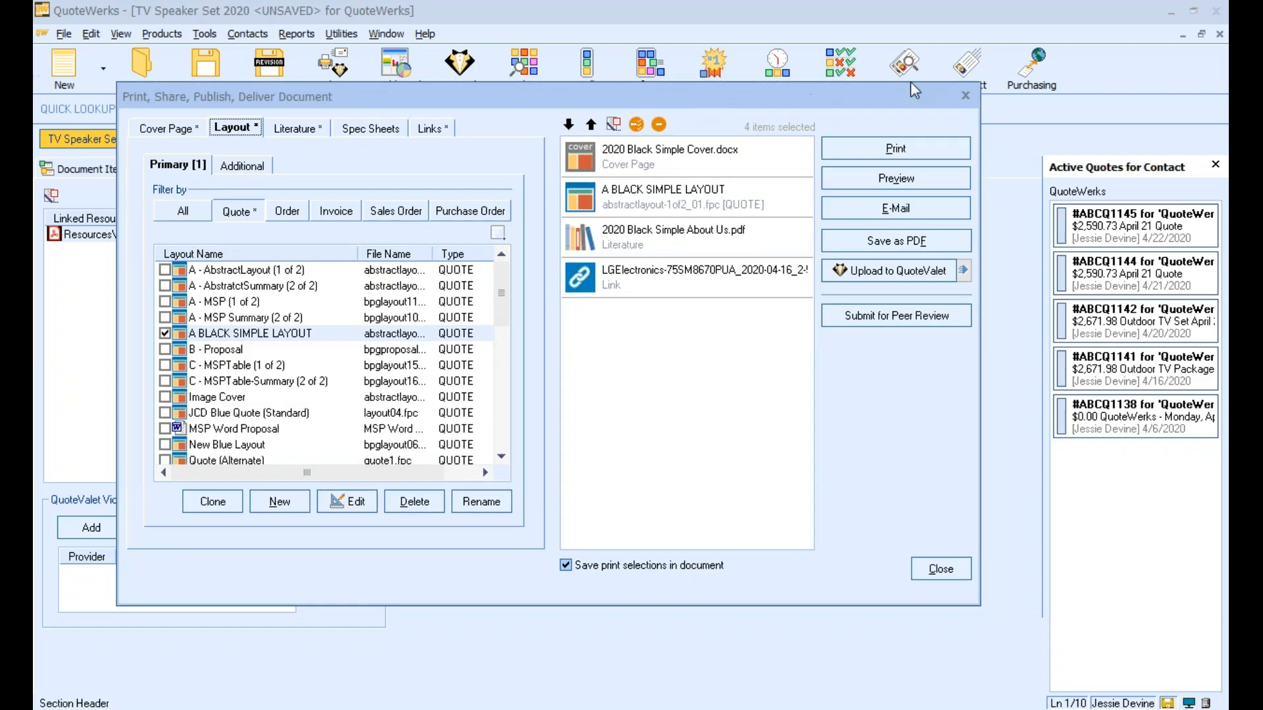
pyautogui.click(1144, 86)
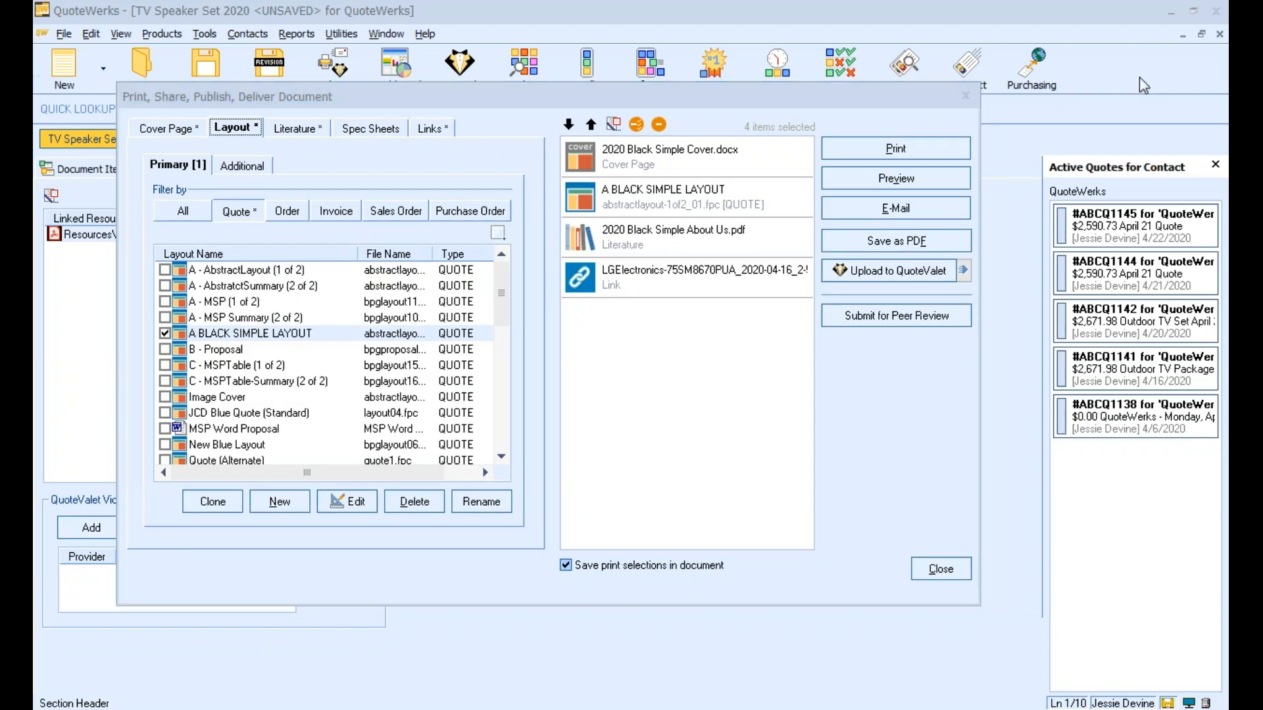
# Save the quote as TV Speaker Set 2020 and upload it to QuoteValet with the CustomerFacing template
pyautogui.click(875, 282)
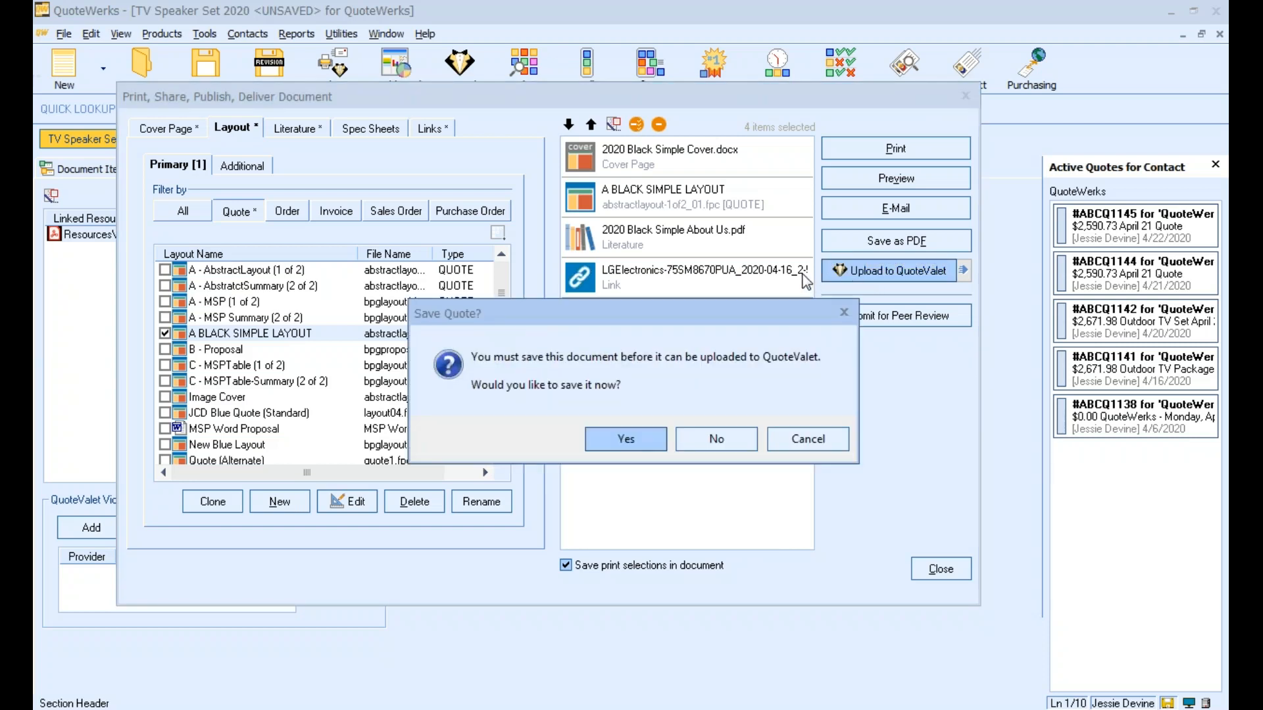
pyautogui.click(637, 438)
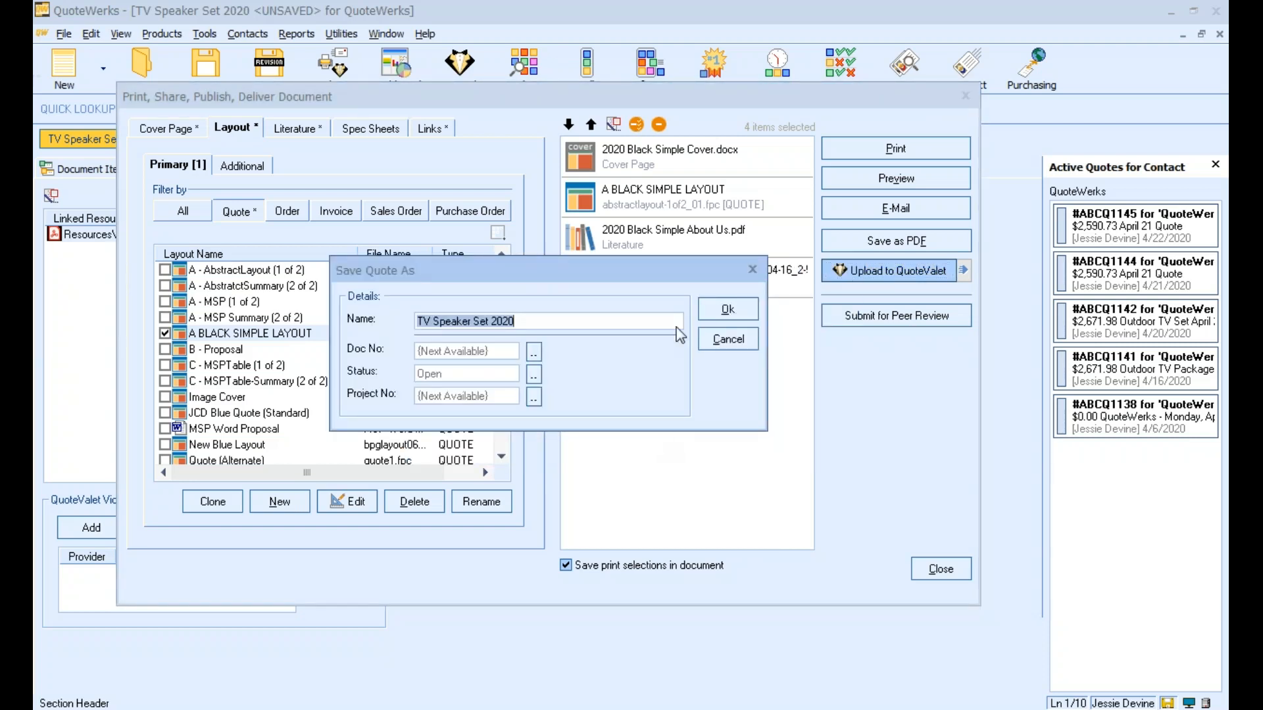
pyautogui.click(646, 320)
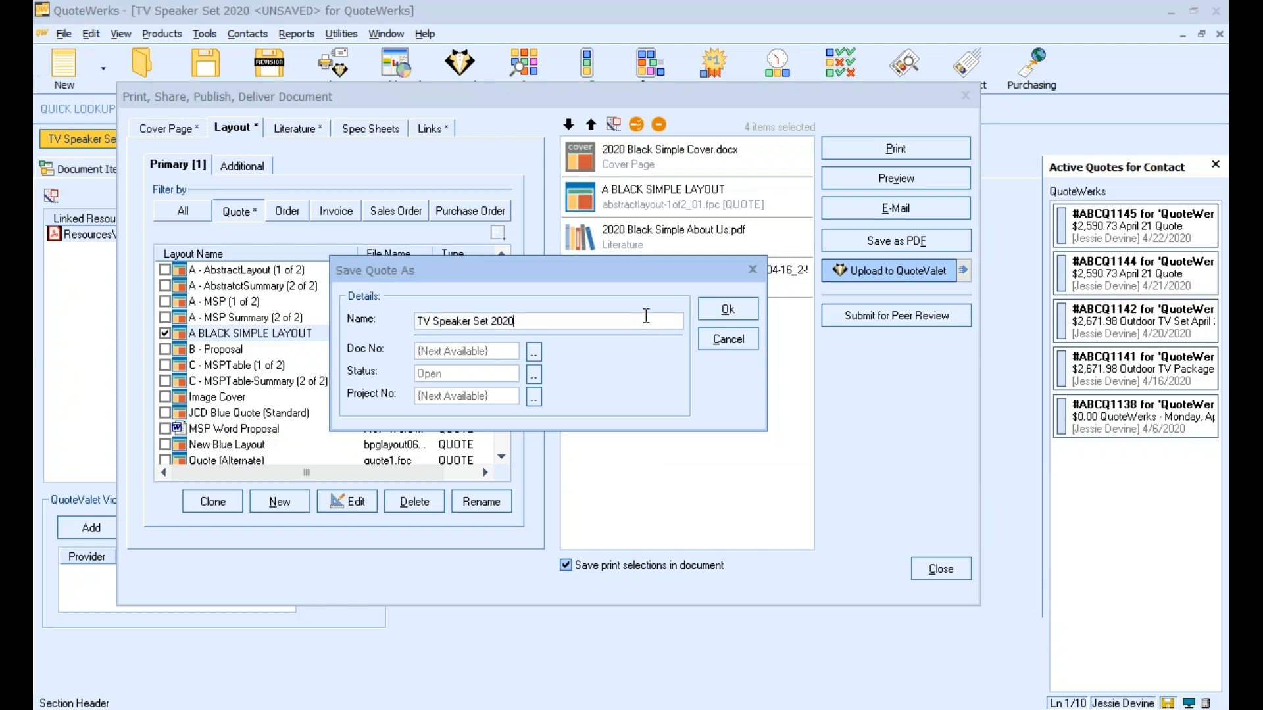
pyautogui.press('Return')
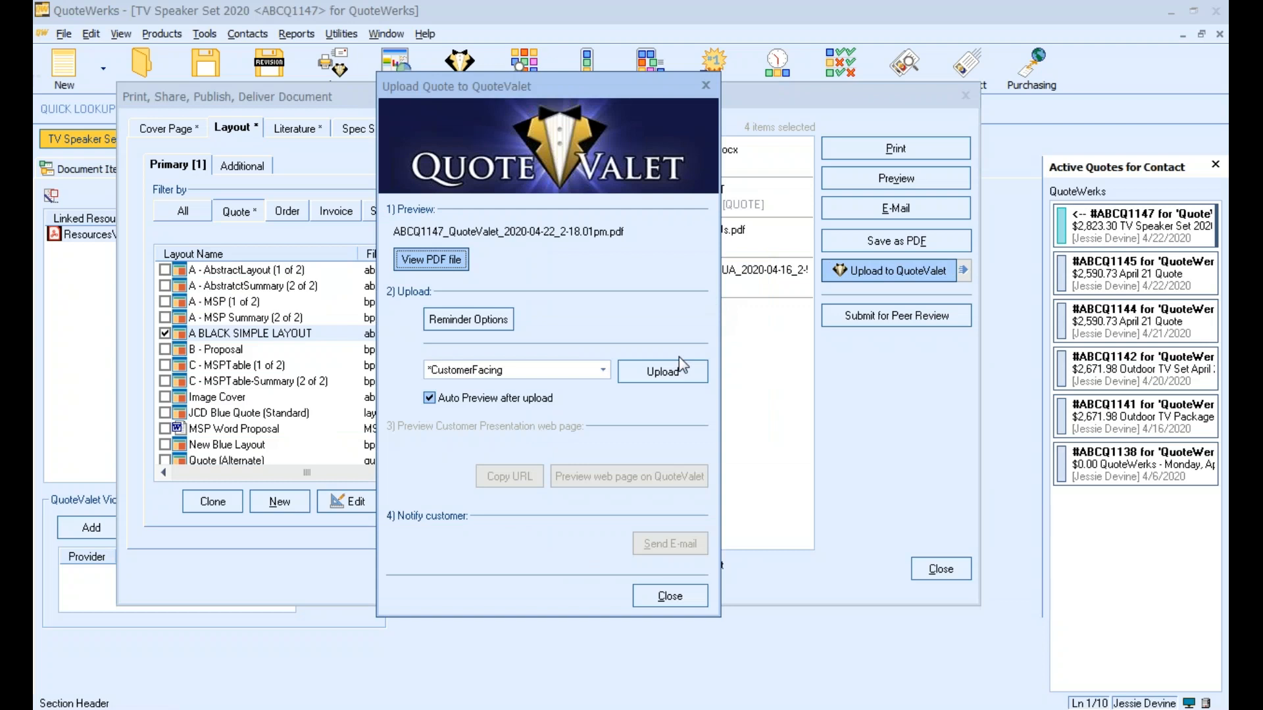
pyautogui.click(653, 368)
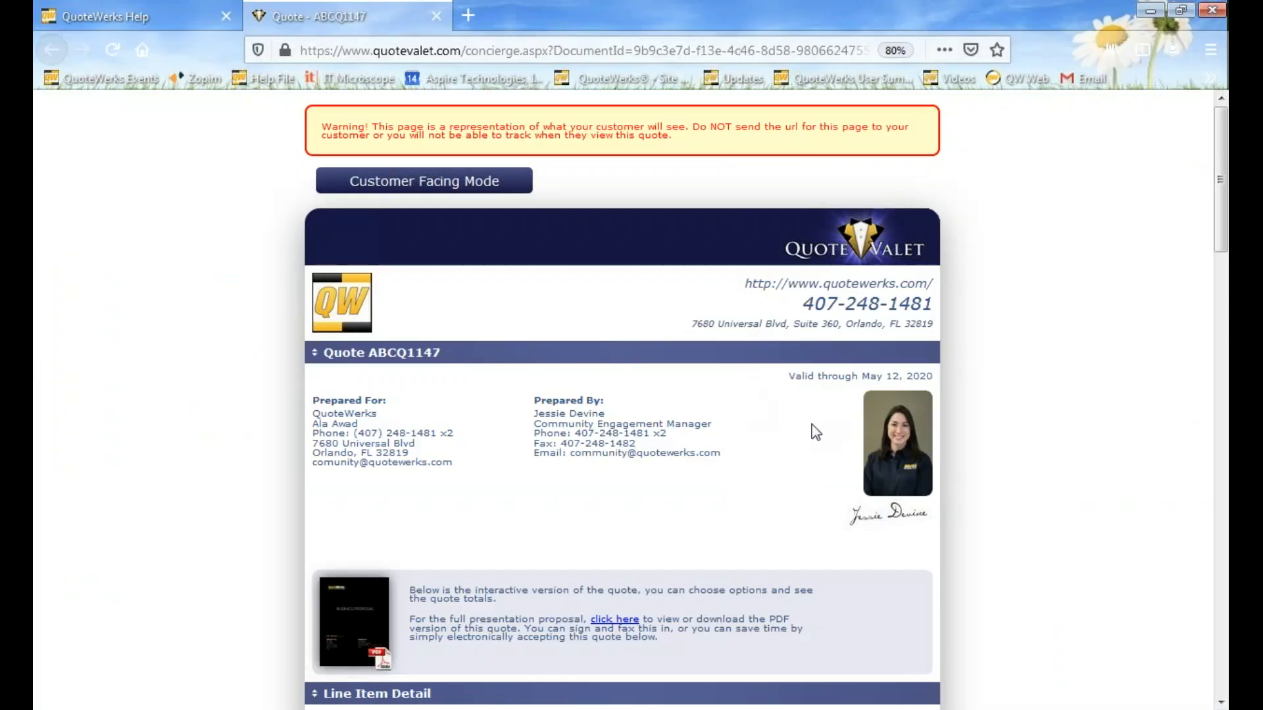
# Examine the customer's QuoteValet page in the browser, including the PDF proposal, line items, warranty options, totals and payment options
pyautogui.scroll(-4, 299, 325)
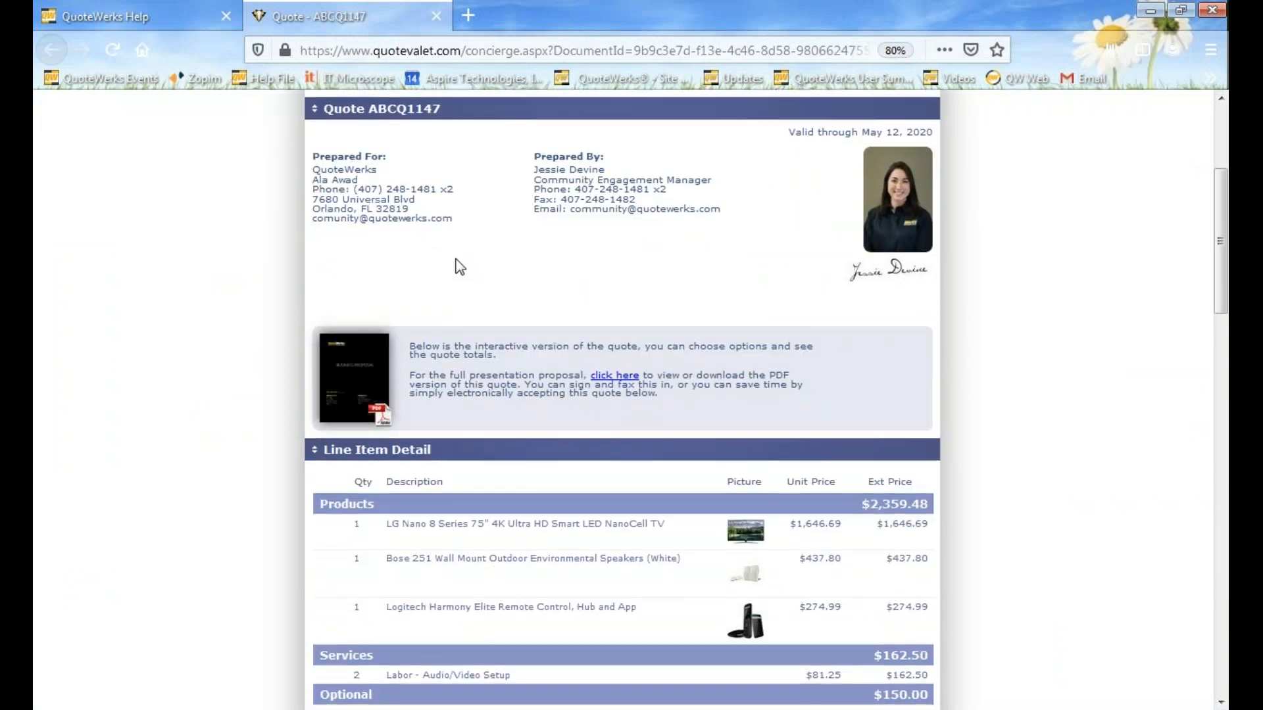
pyautogui.scroll(-2, 459, 266)
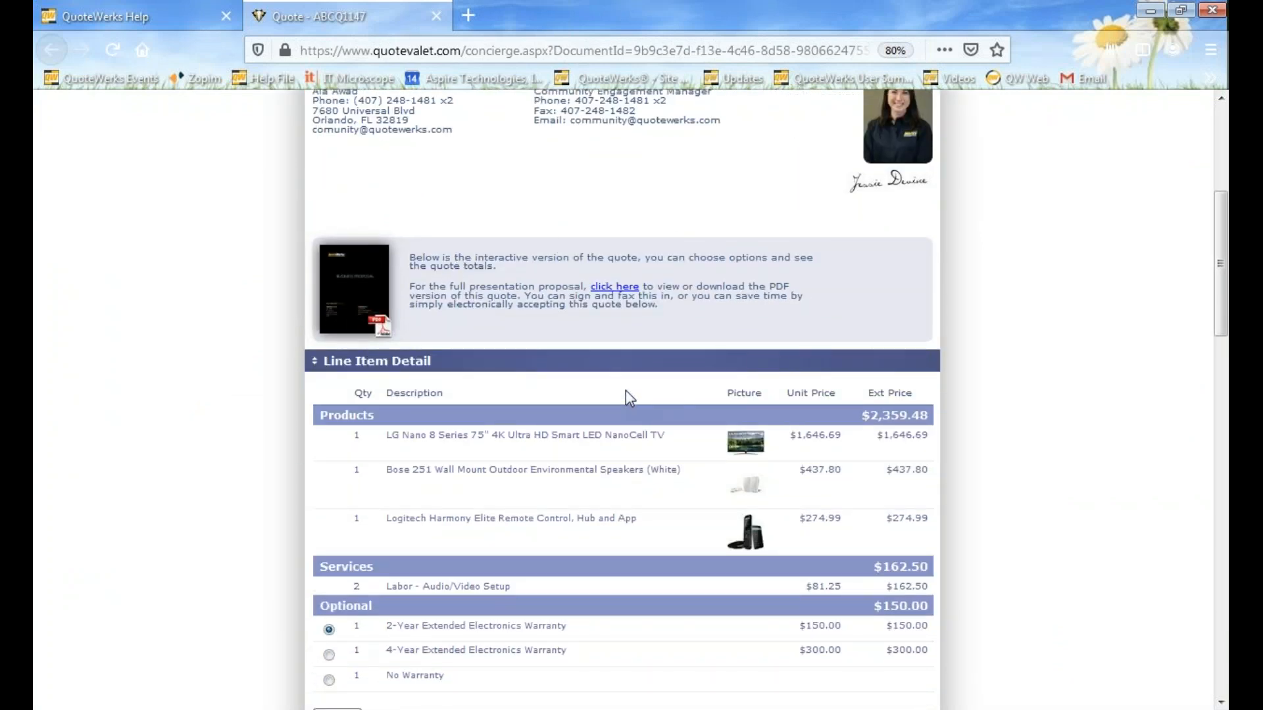
pyautogui.scroll(-1, 620, 378)
pyautogui.click(354, 307)
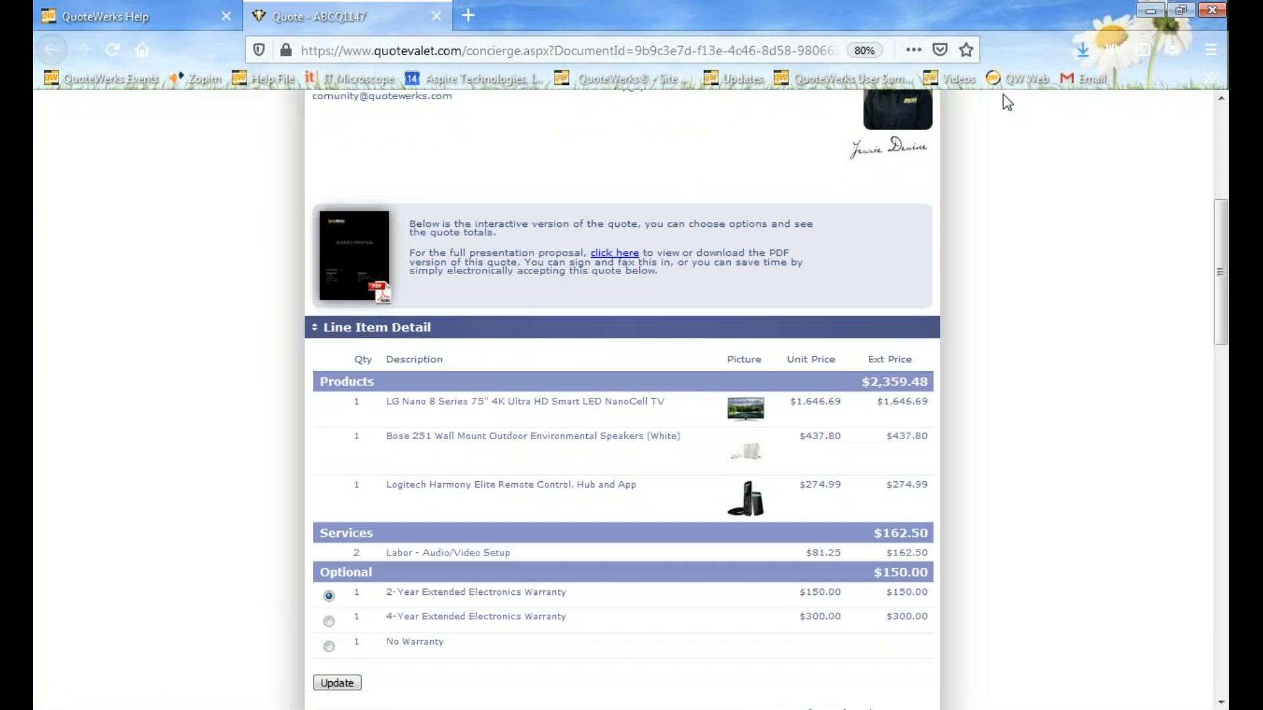
pyautogui.scroll(-3, 592, 435)
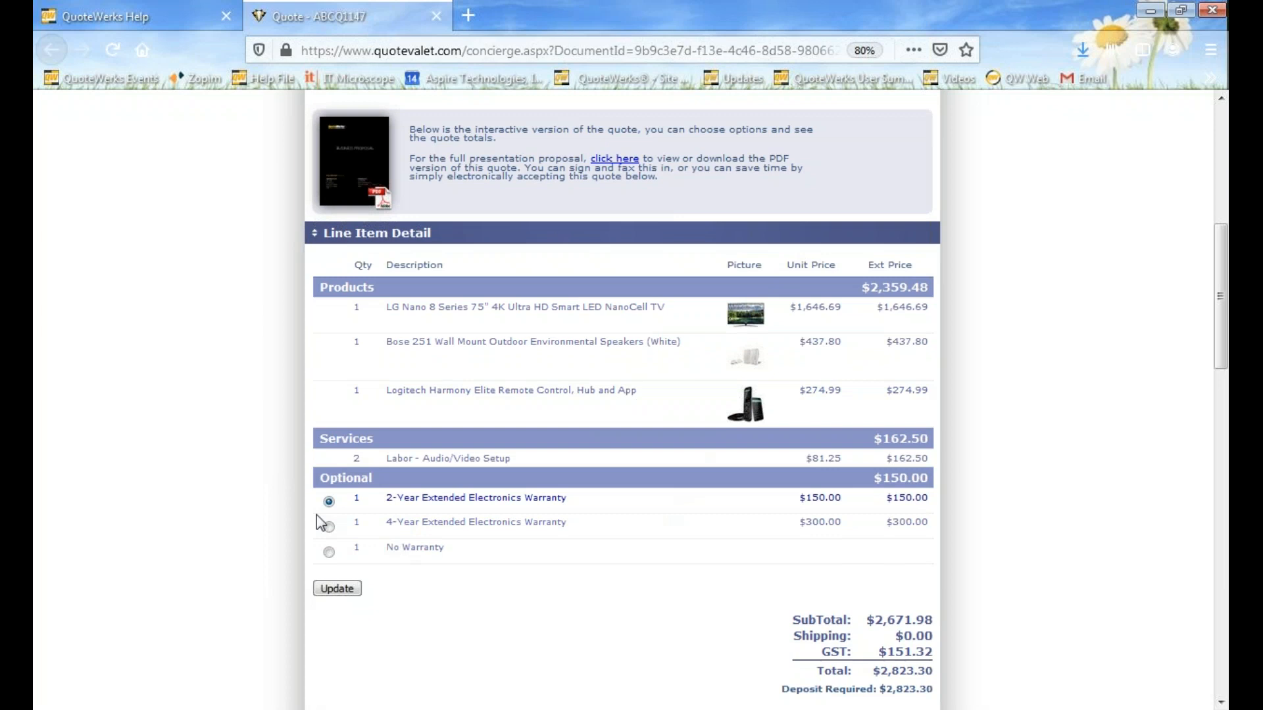
pyautogui.scroll(-8, 332, 557)
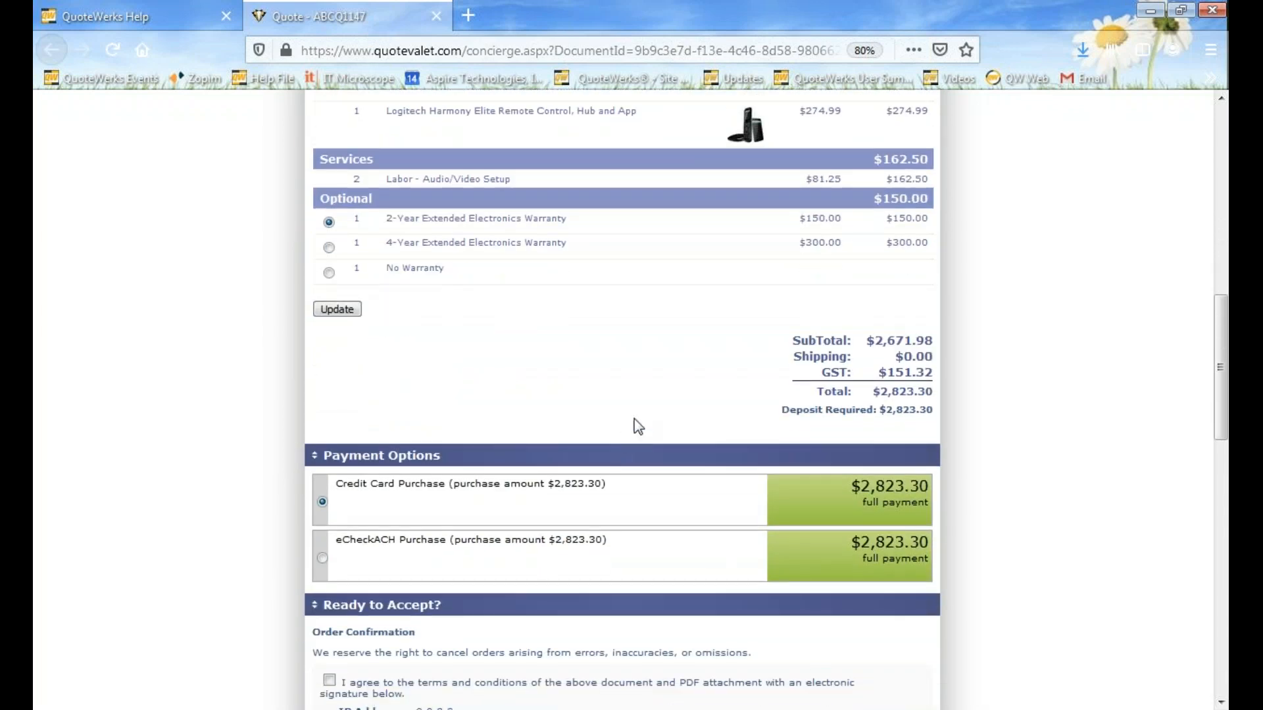